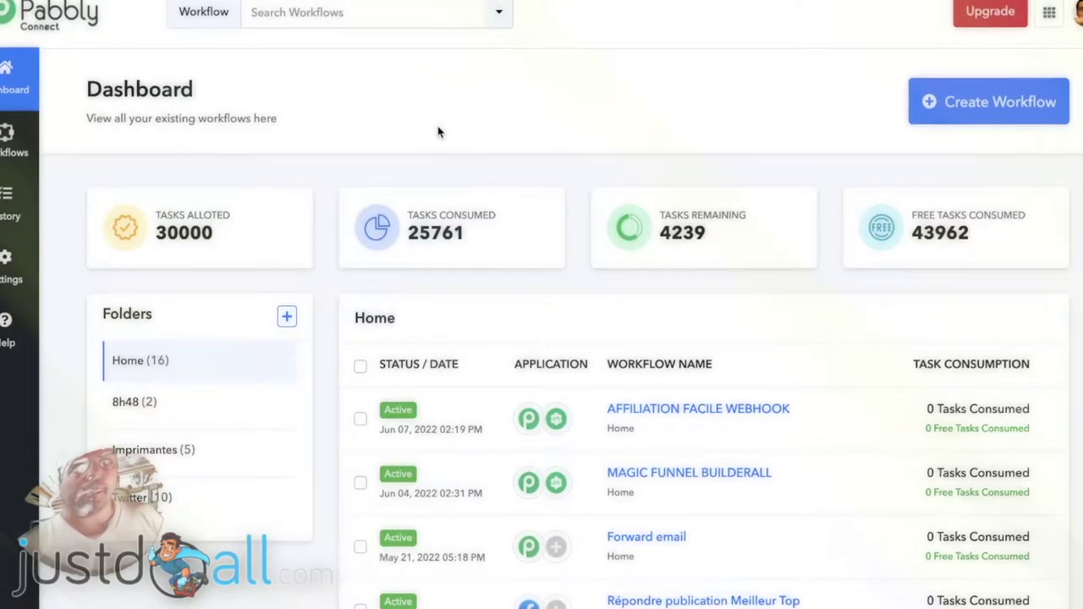
# Create a new workflow named 'publish builderall blog'.
pyautogui.moveTo(156, 234)
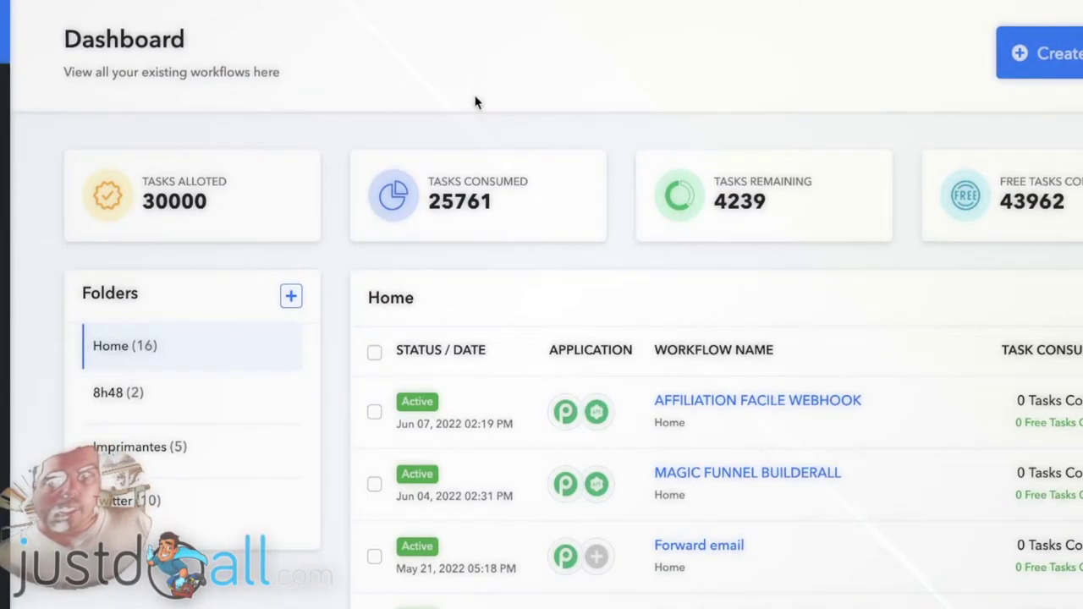
pyautogui.click(1076, 52)
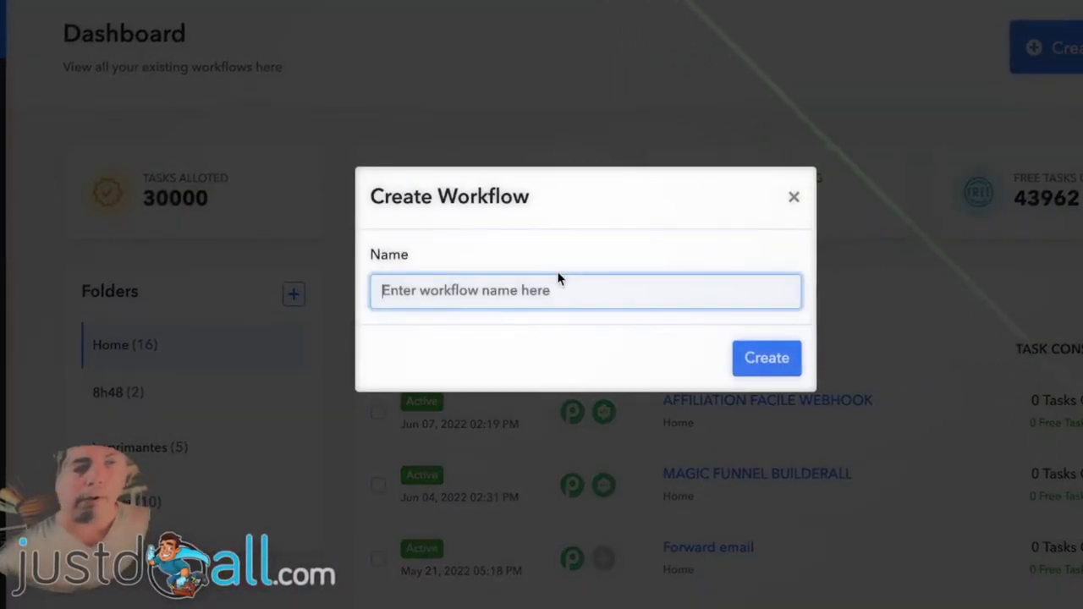
pyautogui.write('publish builder')
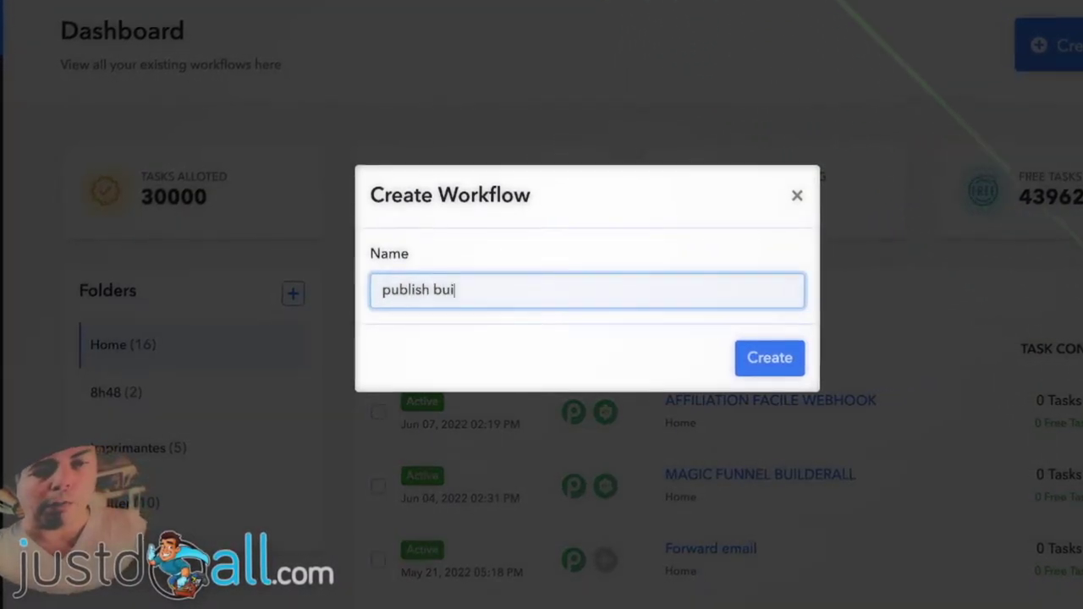
pyautogui.write('all blog')
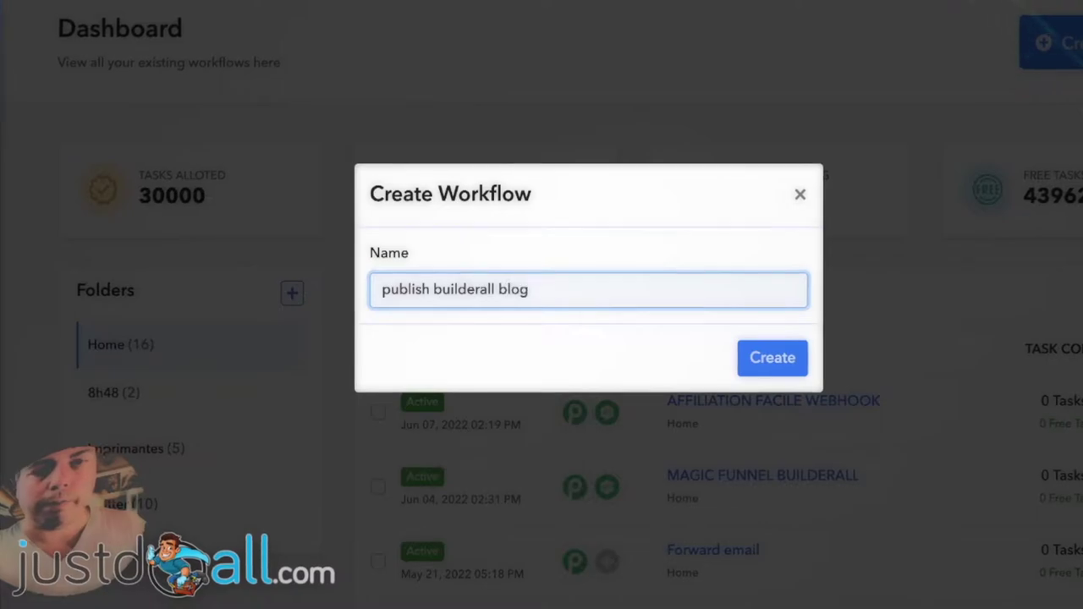
pyautogui.click(775, 355)
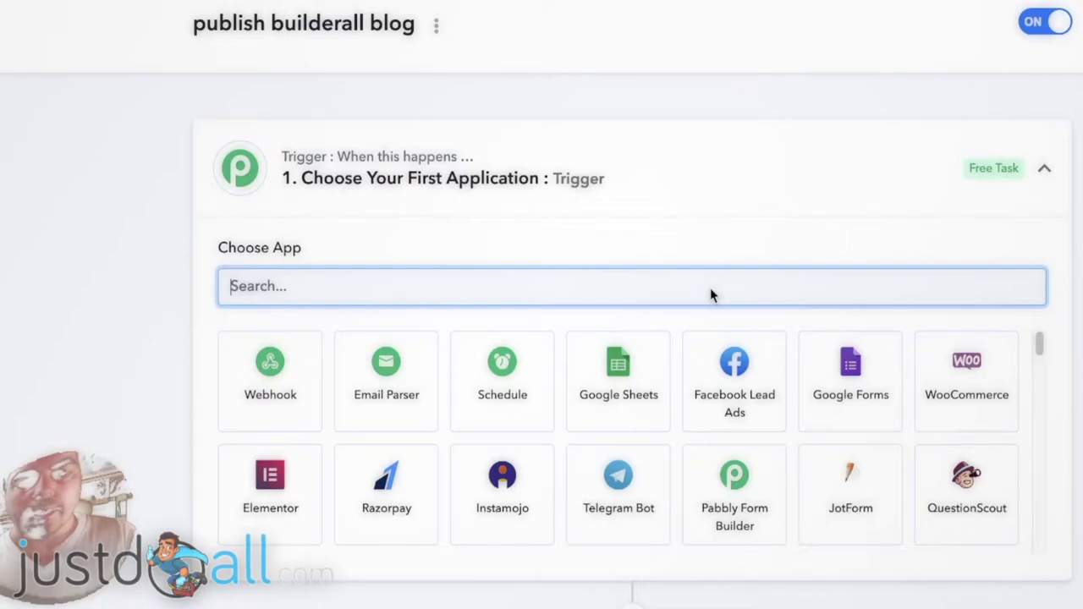
# Set the trigger to RSS by Pabbly with the New Item in Feed event and connect it.
pyautogui.write('rss')
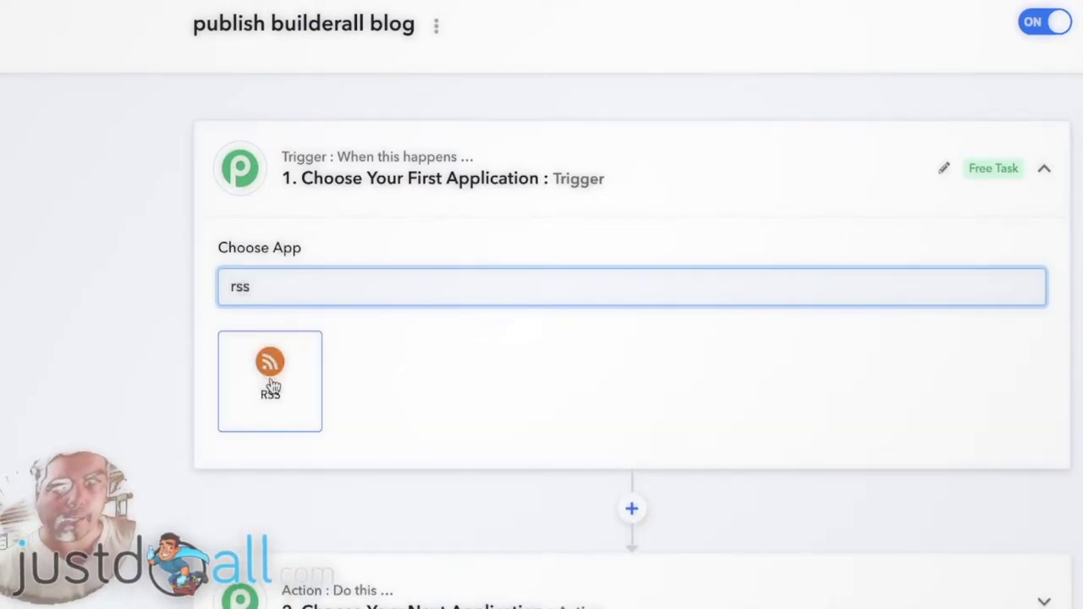
pyautogui.click(271, 380)
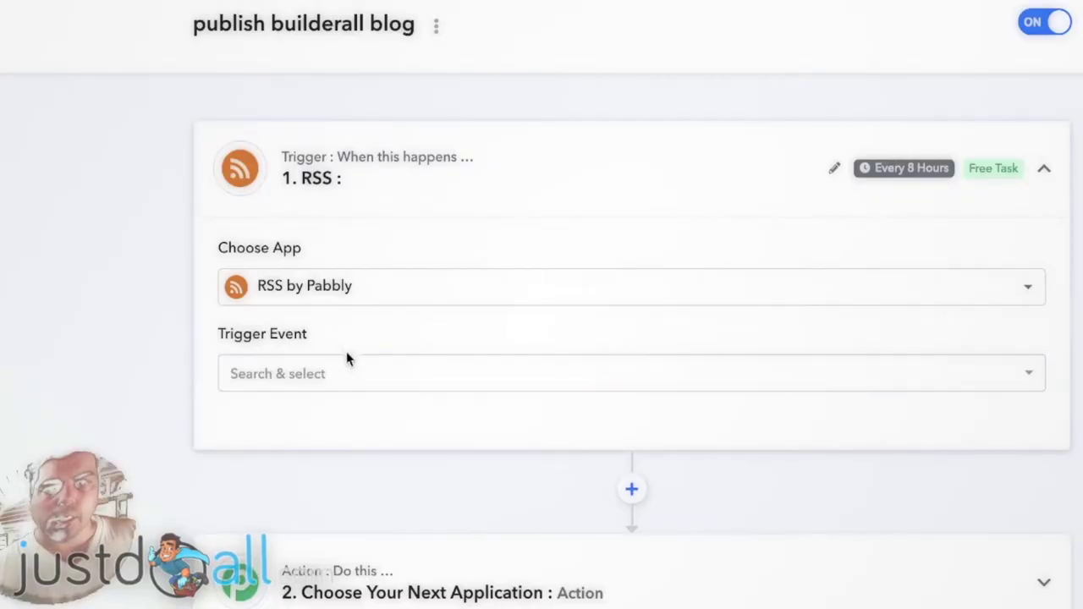
pyautogui.click(353, 375)
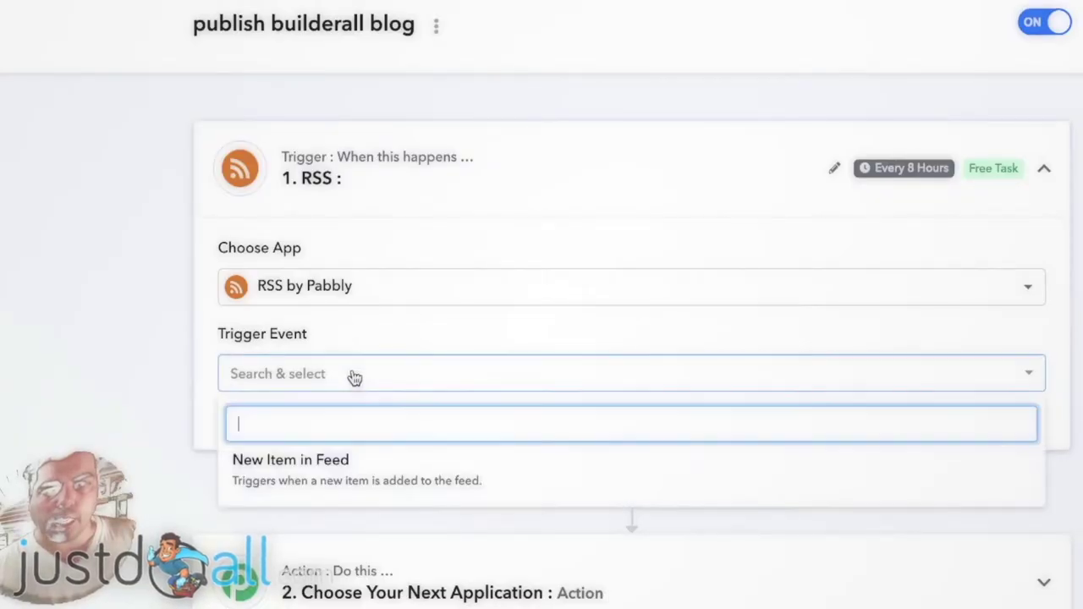
pyautogui.click(396, 474)
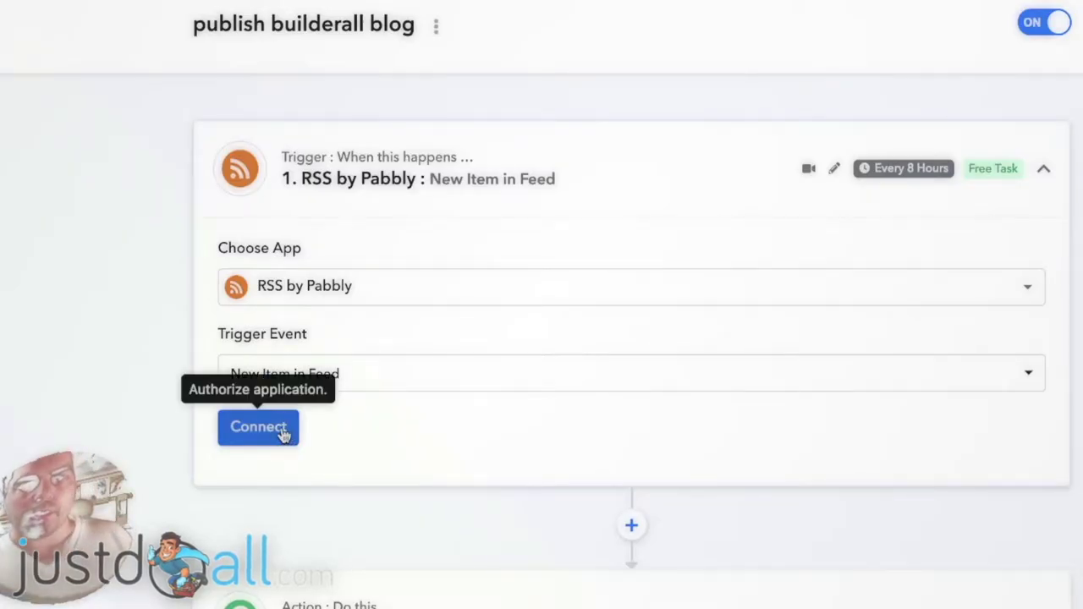
pyautogui.click(283, 432)
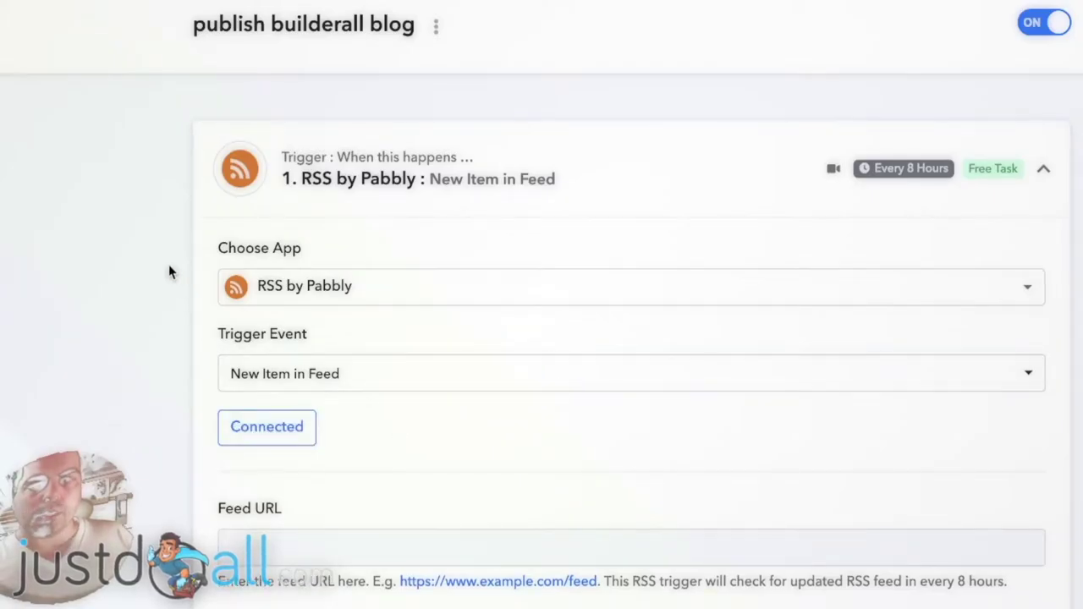
pyautogui.scroll(-3, 169, 270)
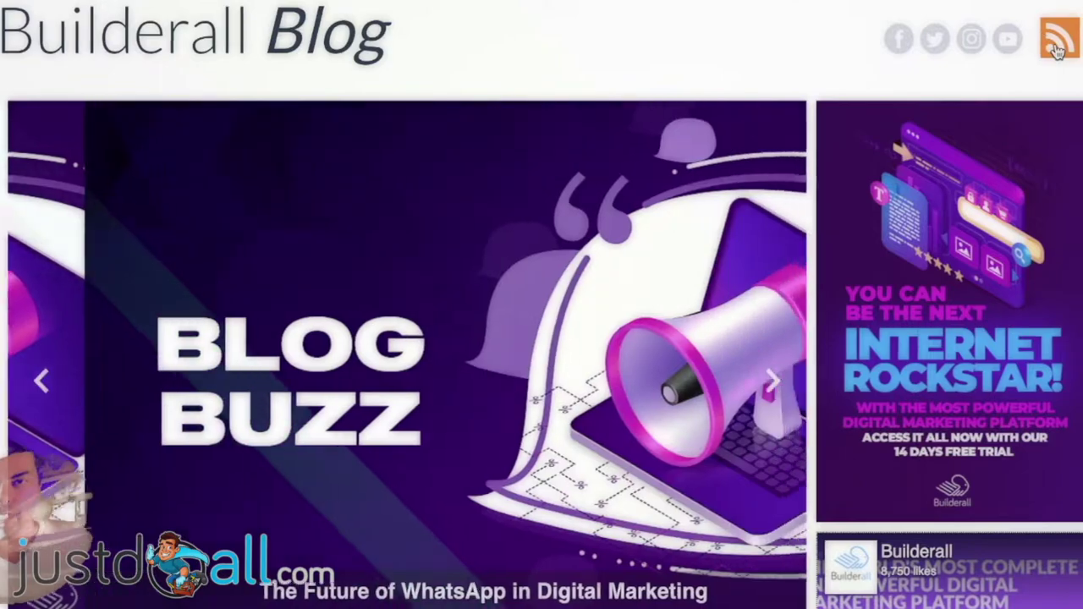
# Copy the Builderall Blog's RSS feed link and return to the Feed URL field.
pyautogui.rightClick(1053, 40)
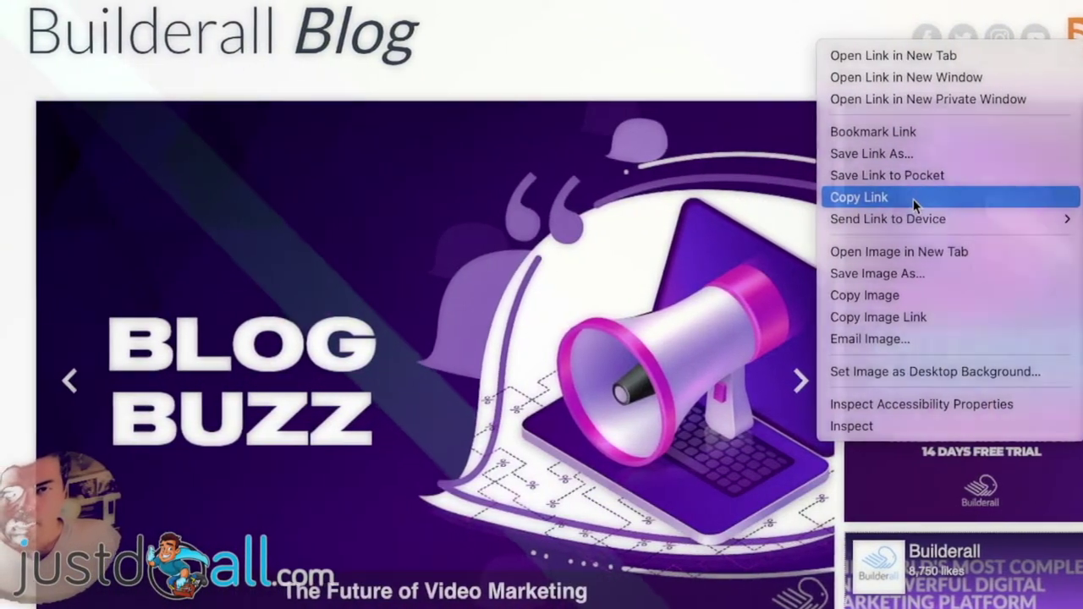
pyautogui.click(911, 199)
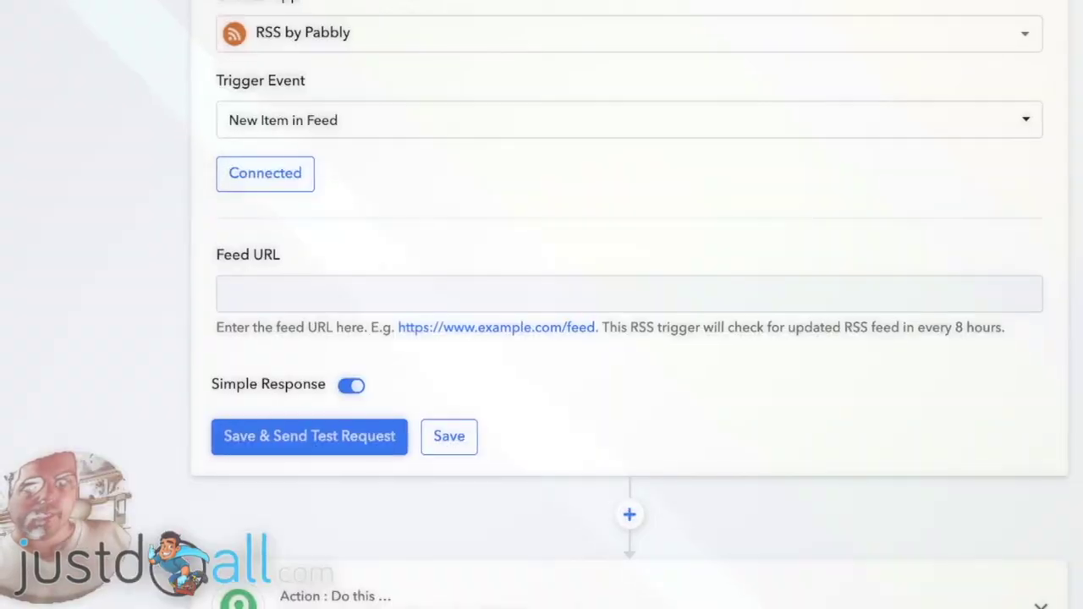
pyautogui.click(290, 293)
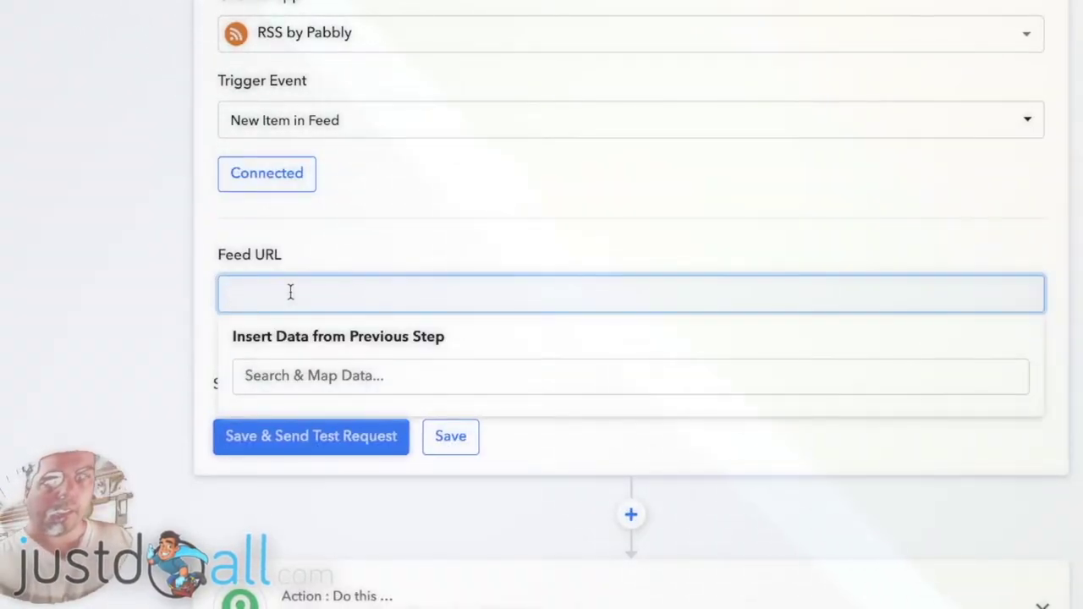
pyautogui.hotkey('ctrl', 'v')
pyautogui.click(149, 300)
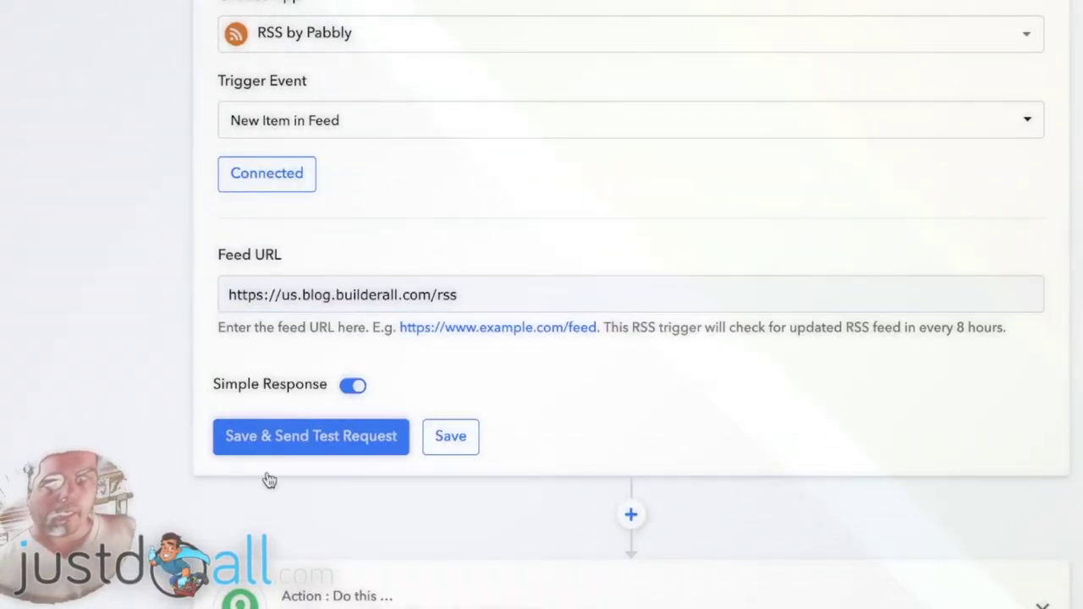
pyautogui.click(328, 447)
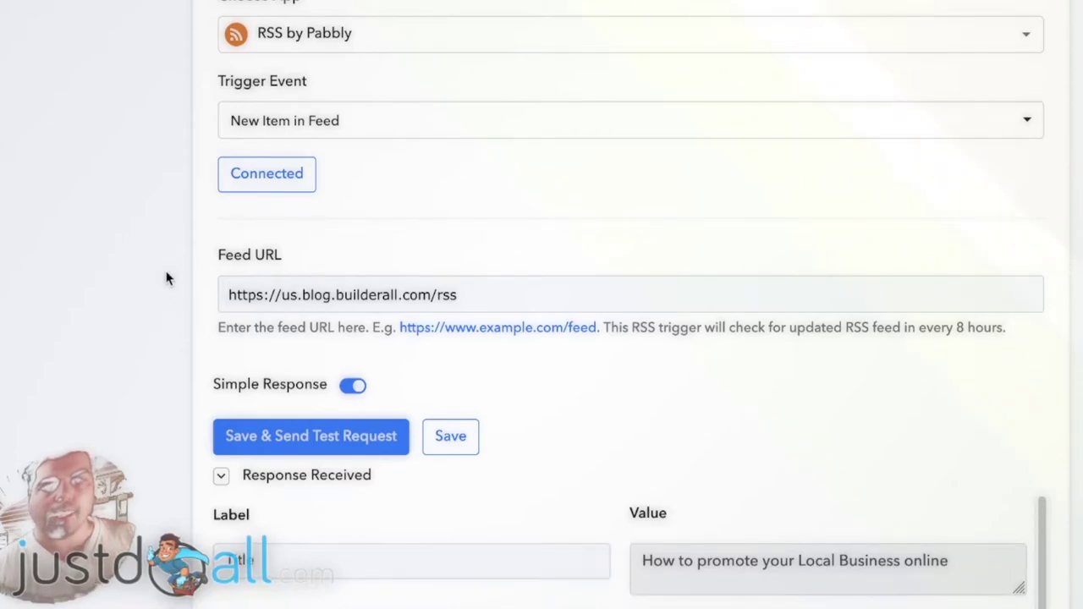
pyautogui.scroll(-3, 167, 276)
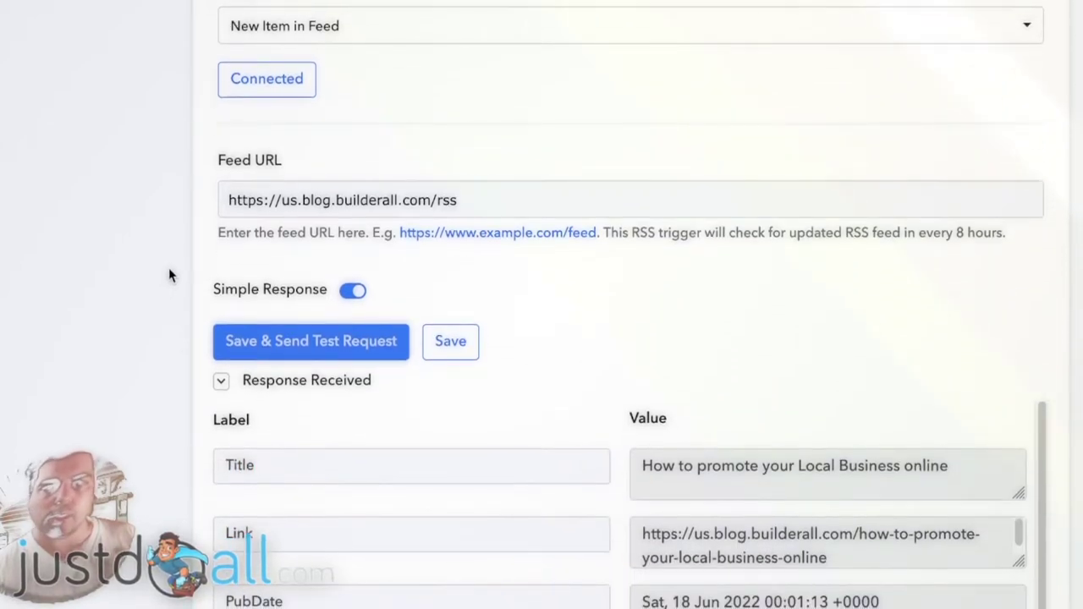
pyautogui.scroll(-4, 169, 267)
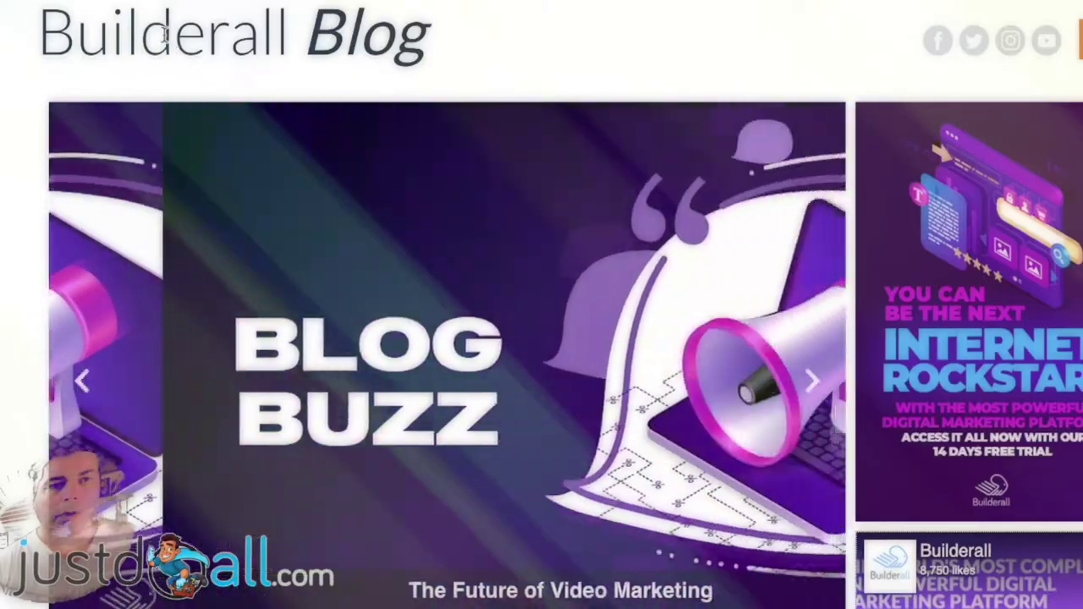
pyautogui.scroll(-6, 162, 31)
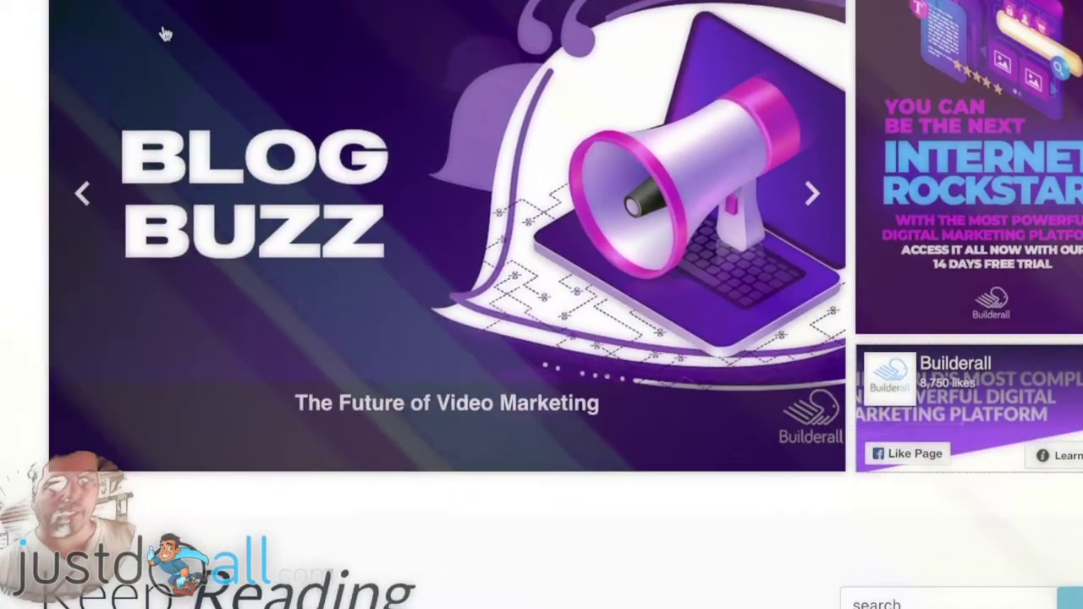
# Scroll the Builderall Blog to confirm the newest post is dated 06/18/2022.
pyautogui.scroll(-5, 50, 159)
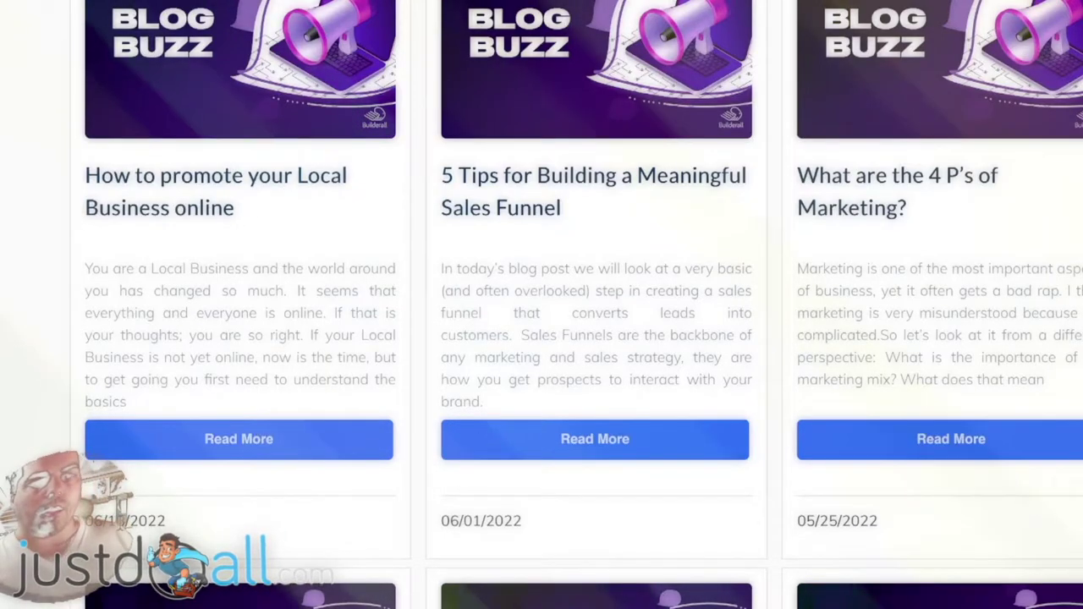
pyautogui.scroll(-1, 118, 484)
pyautogui.scroll(-1, 110, 457)
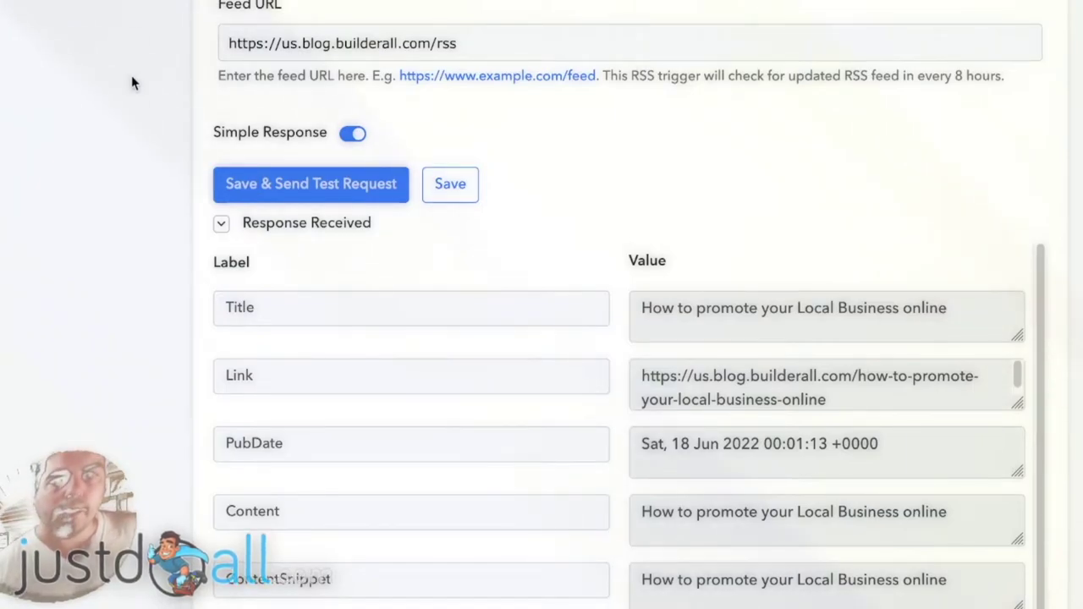
pyautogui.scroll(2, 194, 17)
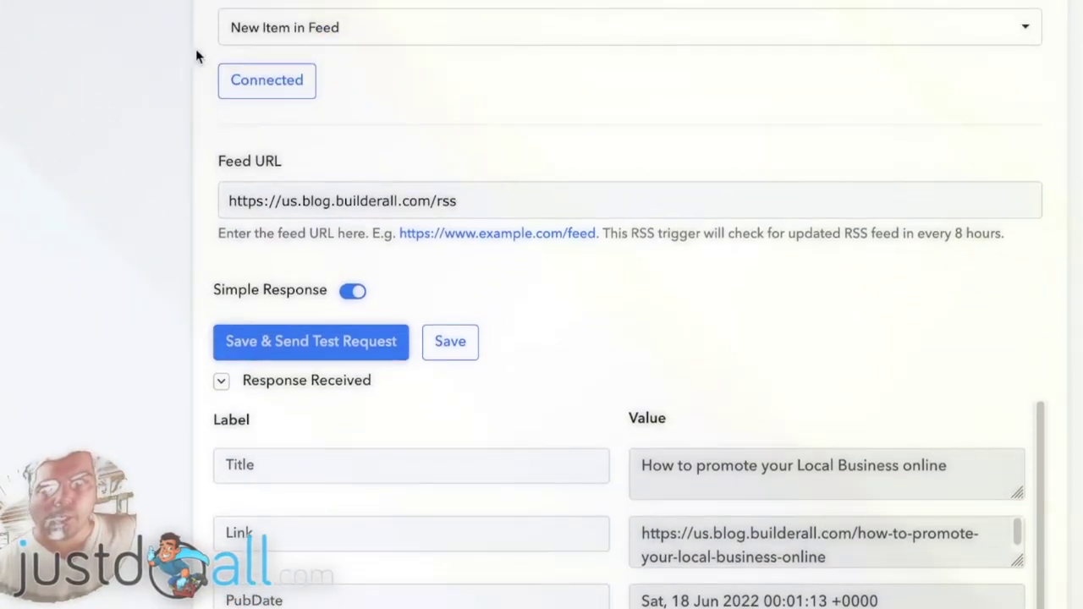
pyautogui.scroll(-2, 181, 53)
pyautogui.scroll(-2, 223, 235)
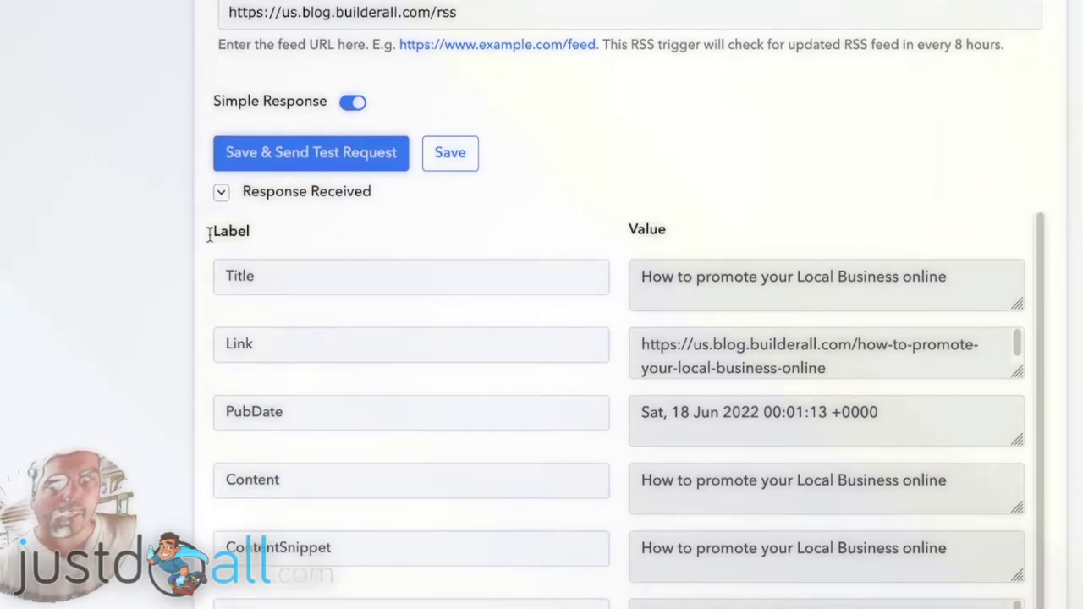
pyautogui.scroll(-1, 167, 229)
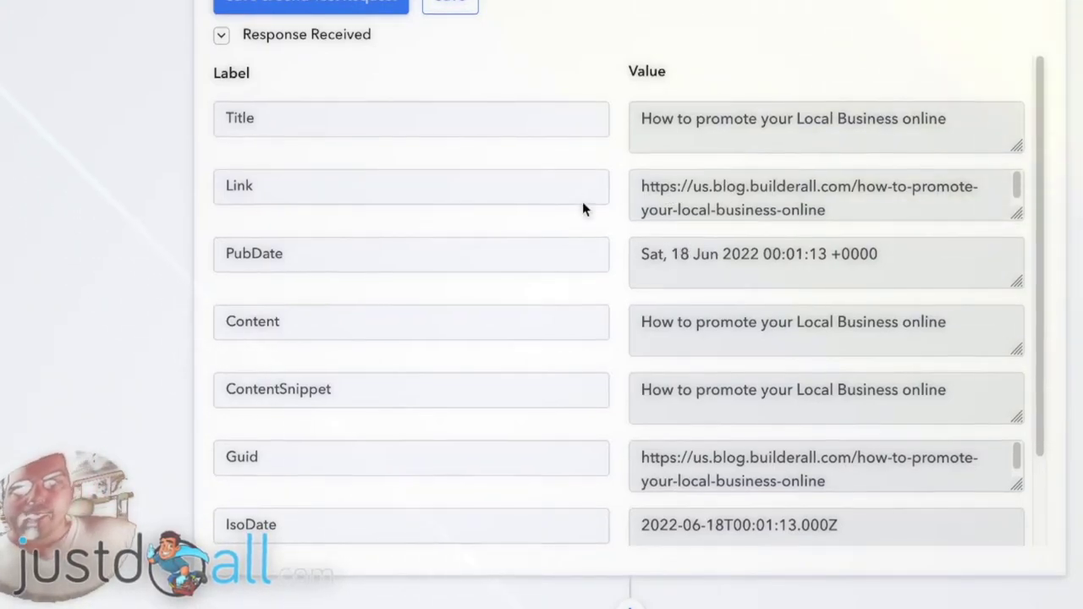
pyautogui.scroll(-1, 605, 229)
pyautogui.scroll(1, 616, 218)
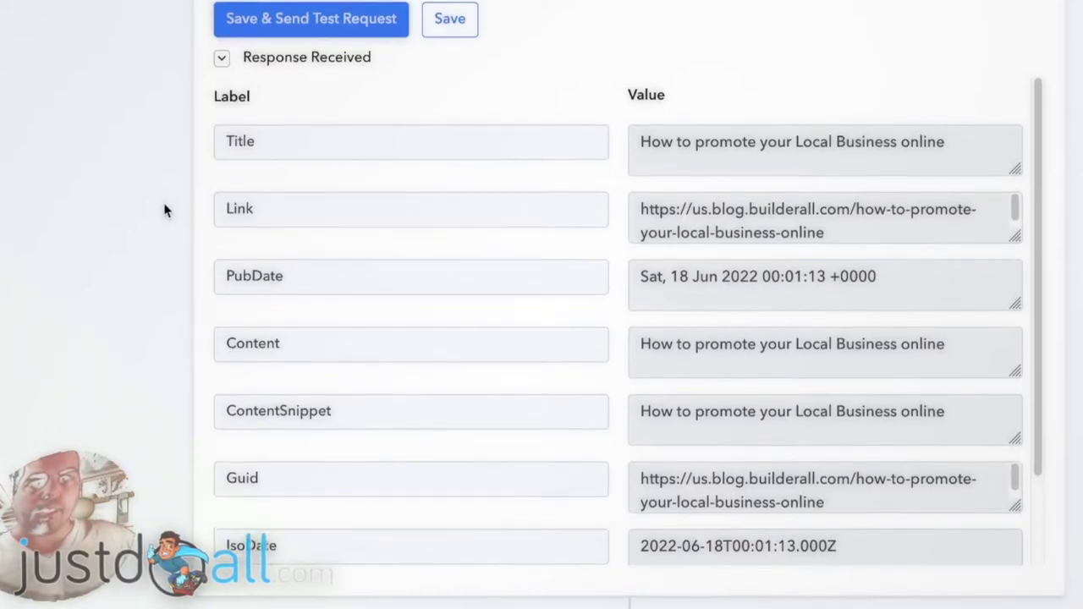
pyautogui.scroll(3, 165, 203)
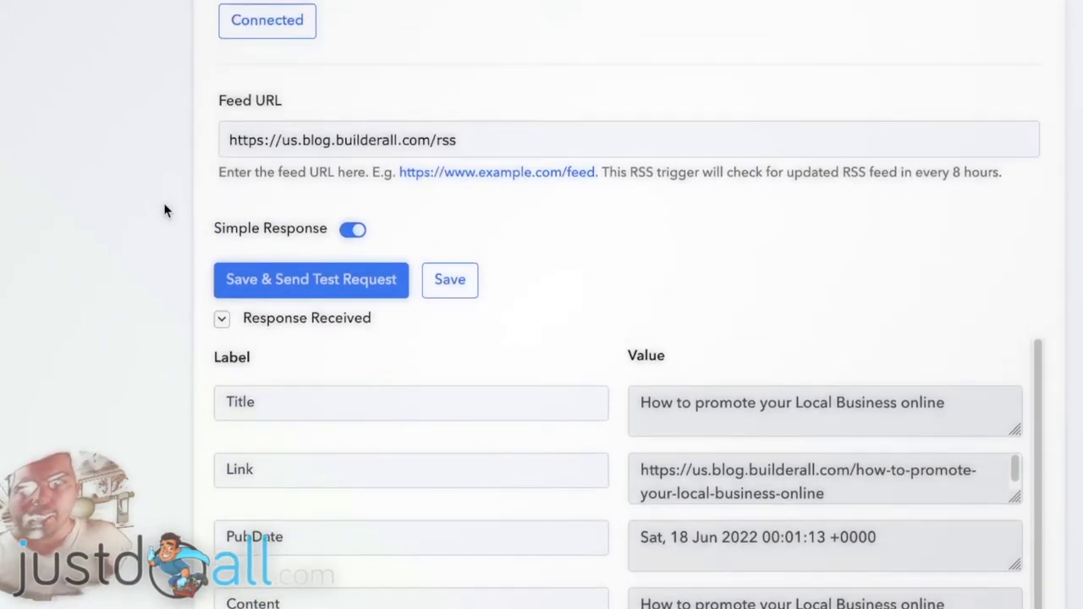
pyautogui.scroll(1, 164, 210)
pyautogui.scroll(2, 165, 209)
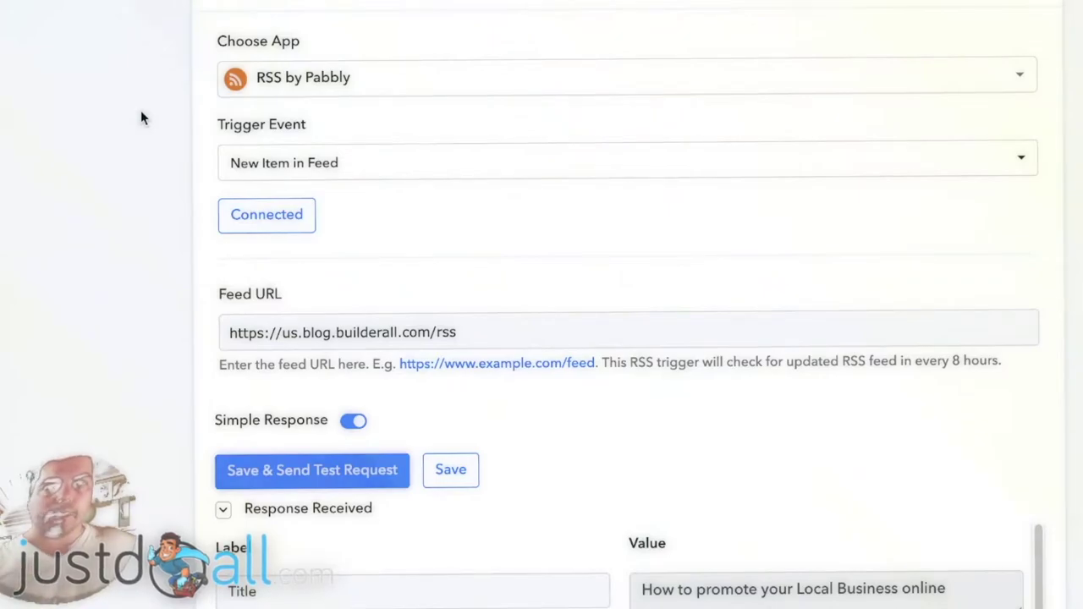
pyautogui.scroll(-2, 154, 140)
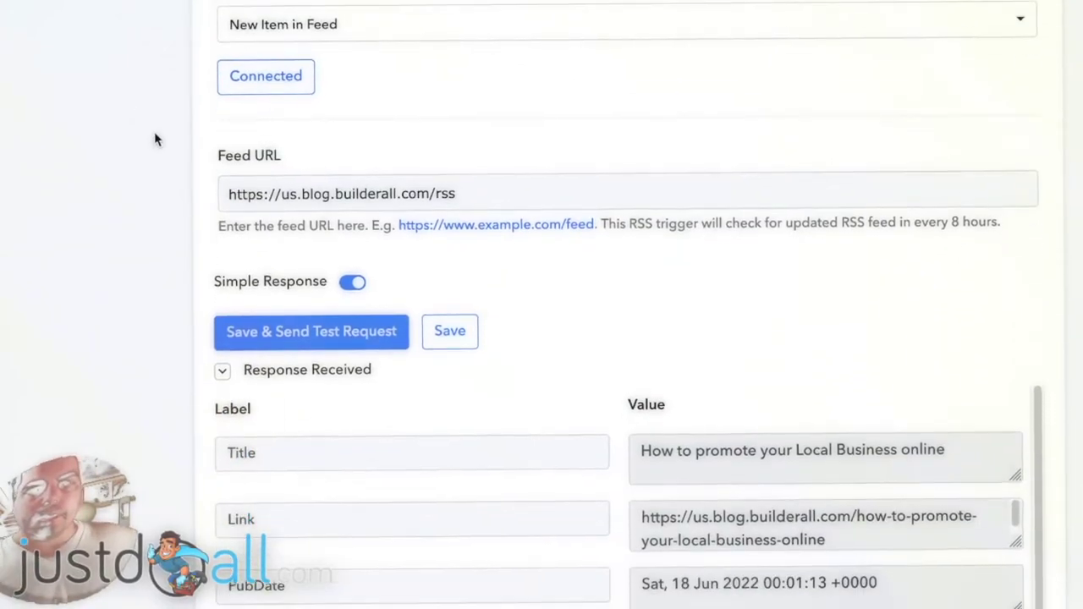
pyautogui.scroll(-8, 154, 131)
pyautogui.scroll(-3, 155, 135)
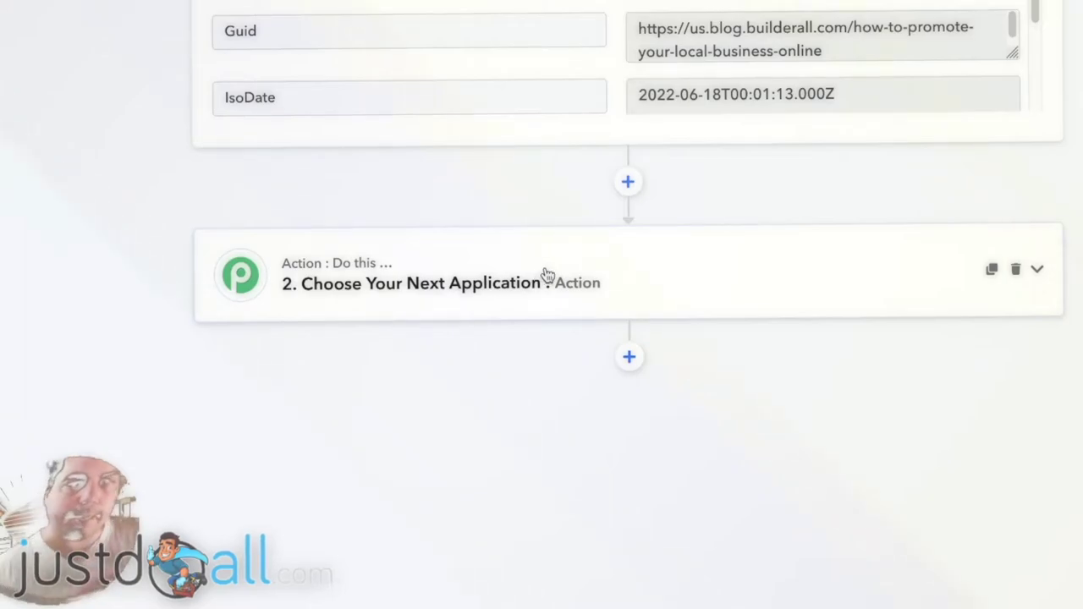
pyautogui.scroll(10, 575, 271)
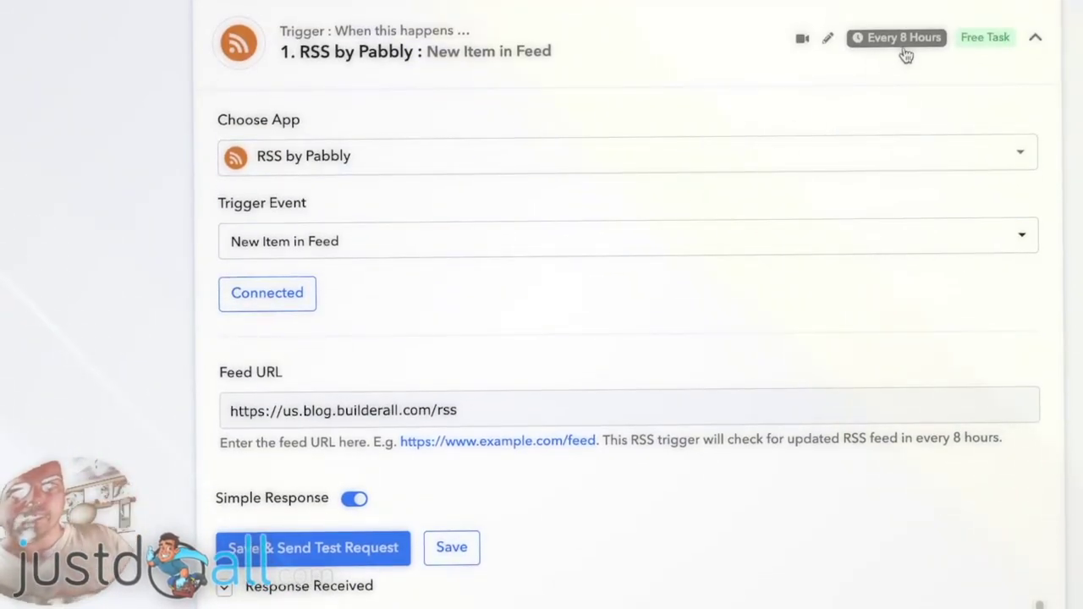
pyautogui.scroll(-3, 859, 68)
pyautogui.scroll(-8, 859, 68)
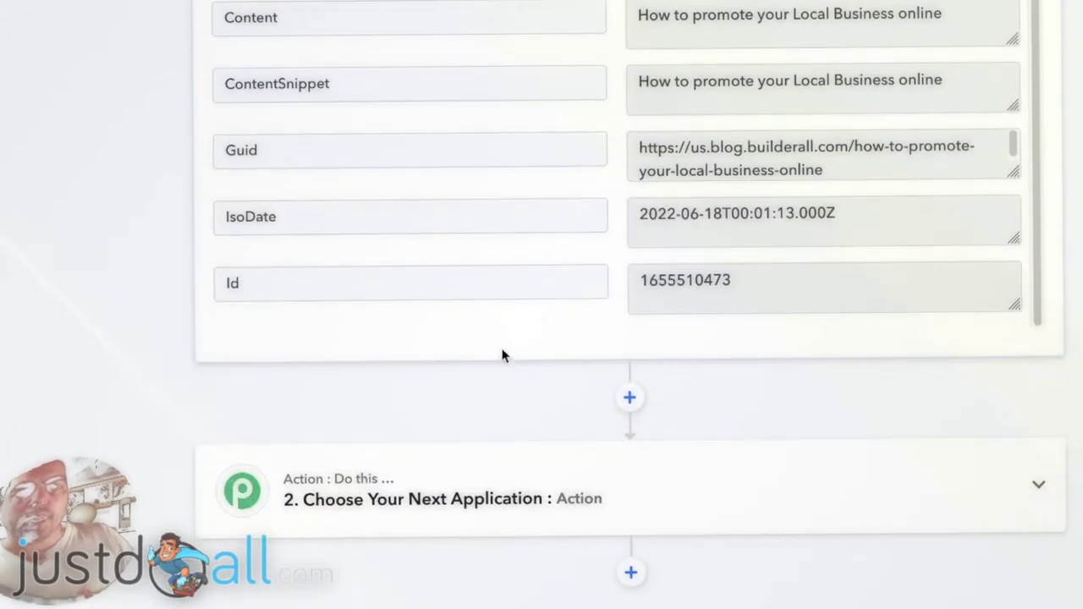
# Pick Number Formatter by Pabbly with the Spreadsheet Formulas event and connect it.
pyautogui.click(459, 382)
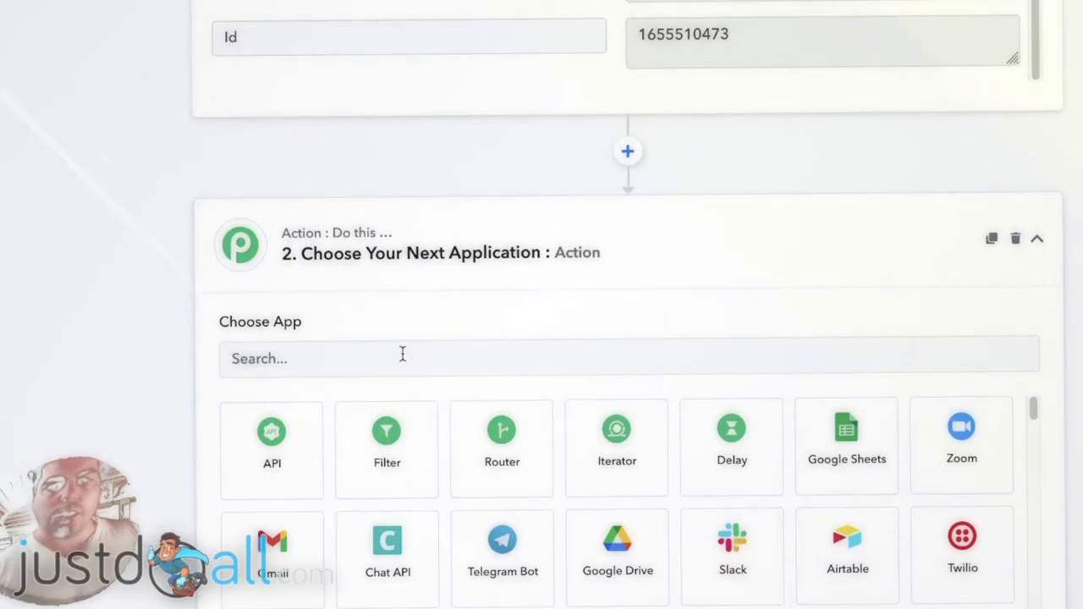
pyautogui.click(402, 354)
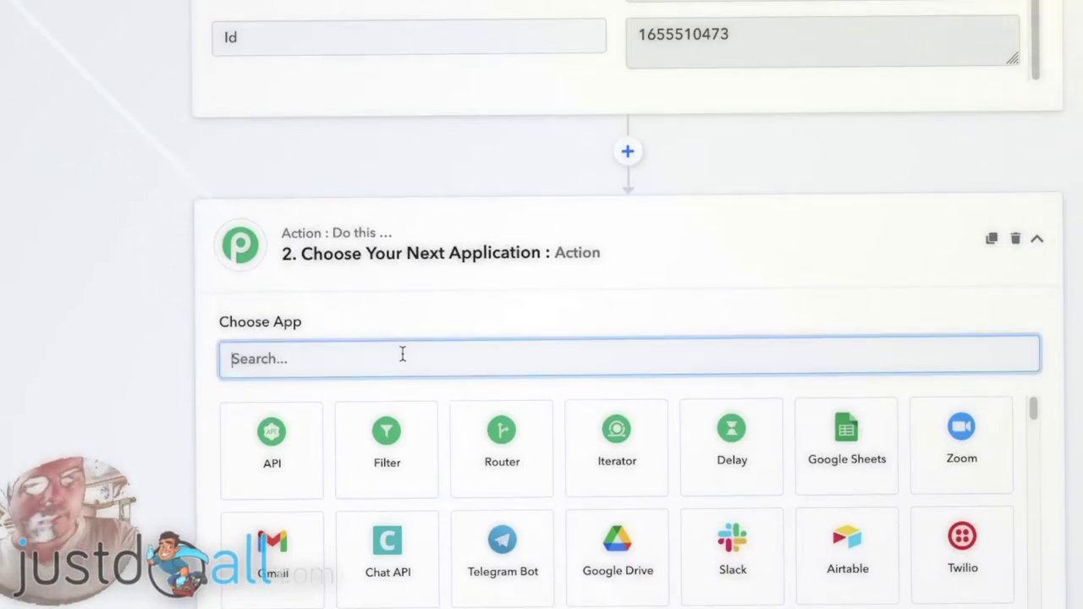
pyautogui.write('text')
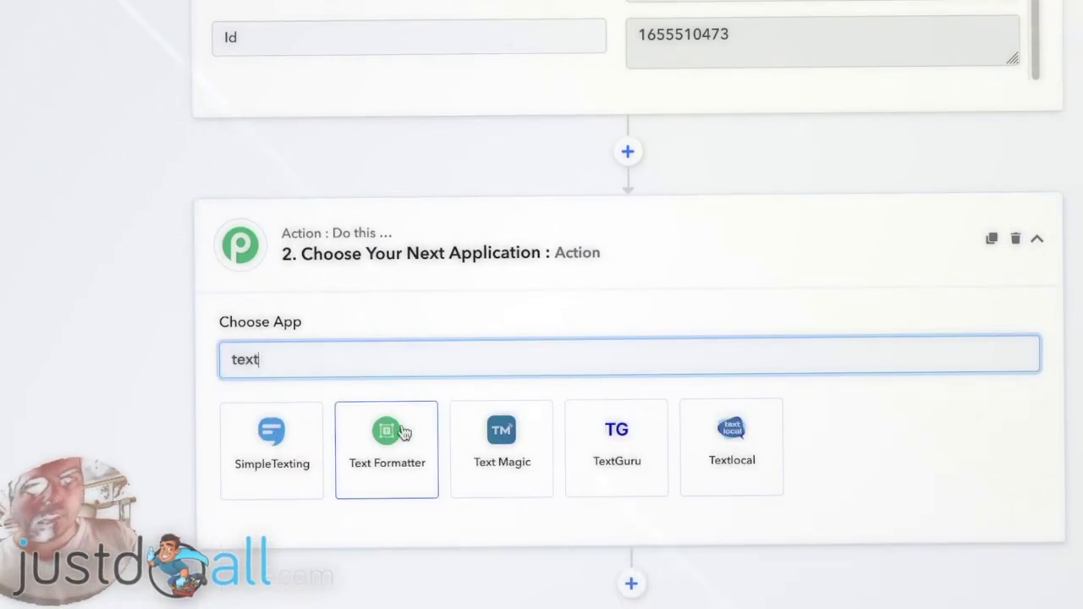
pyautogui.moveTo(386, 359); pyautogui.dragTo(218, 359)
pyautogui.write('number')
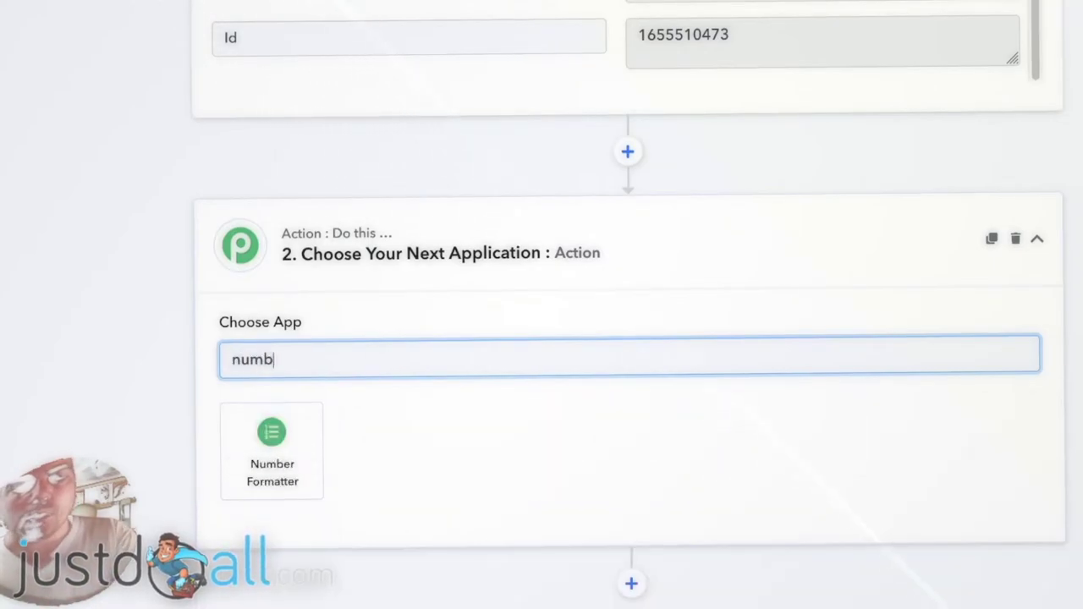
pyautogui.click(265, 453)
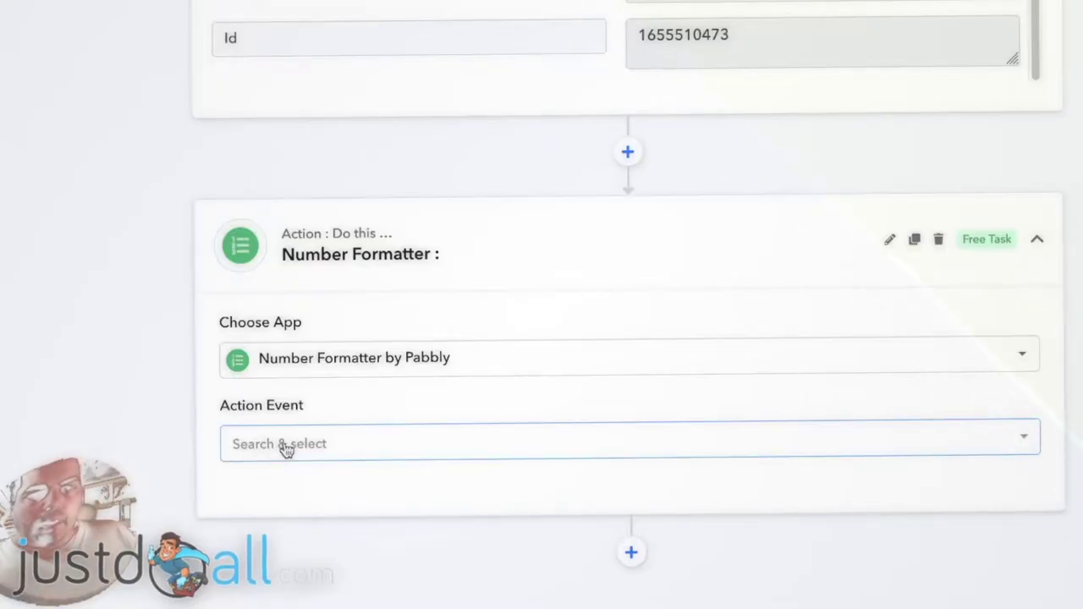
pyautogui.click(286, 450)
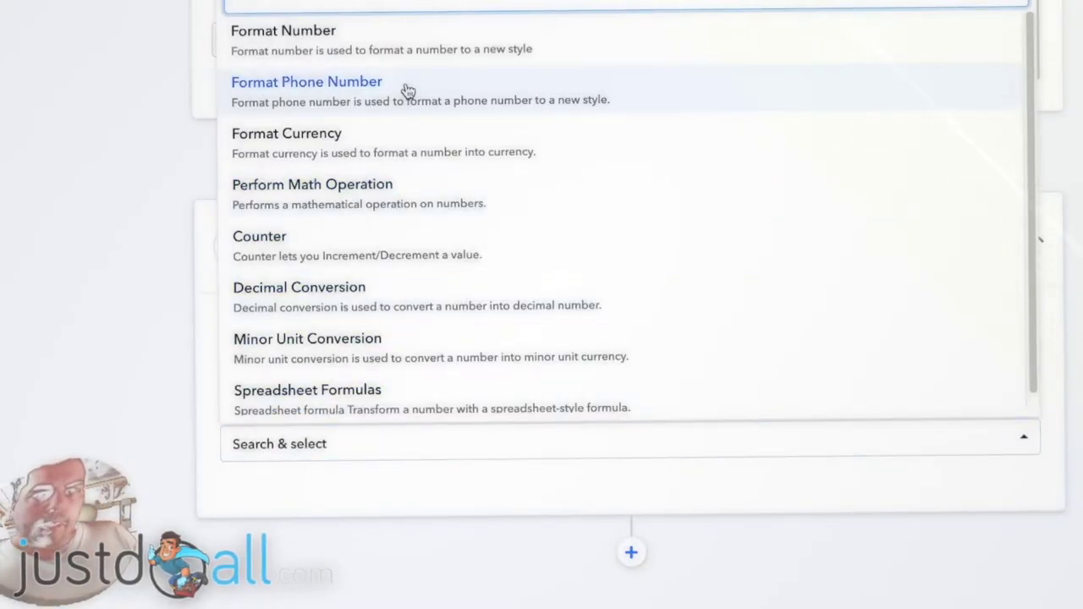
pyautogui.scroll(-2, 406, 90)
pyautogui.scroll(1, 403, 173)
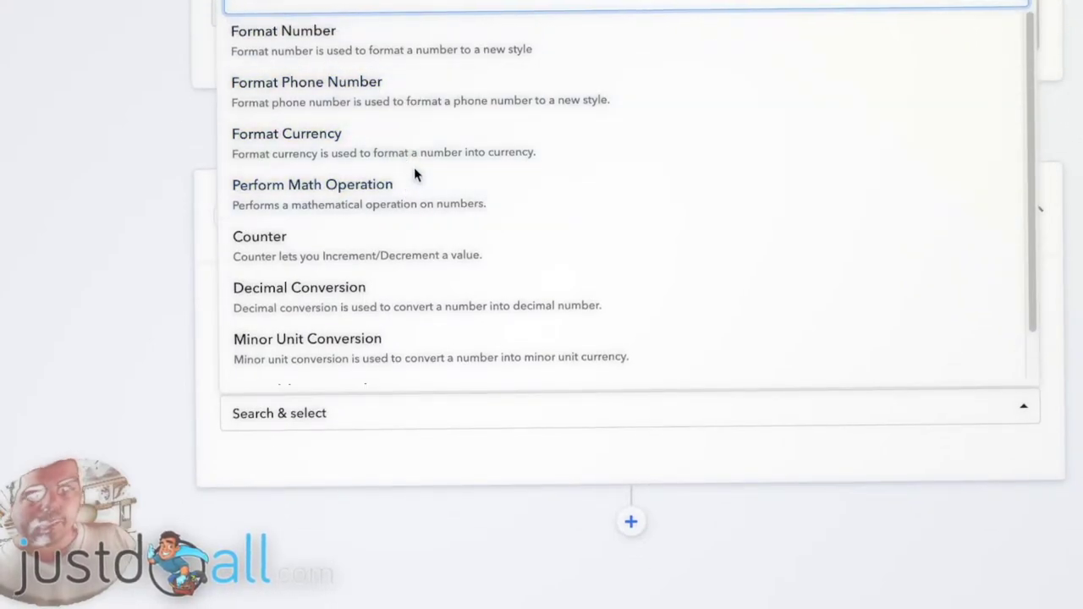
pyautogui.scroll(-2, 415, 178)
pyautogui.scroll(-1, 392, 210)
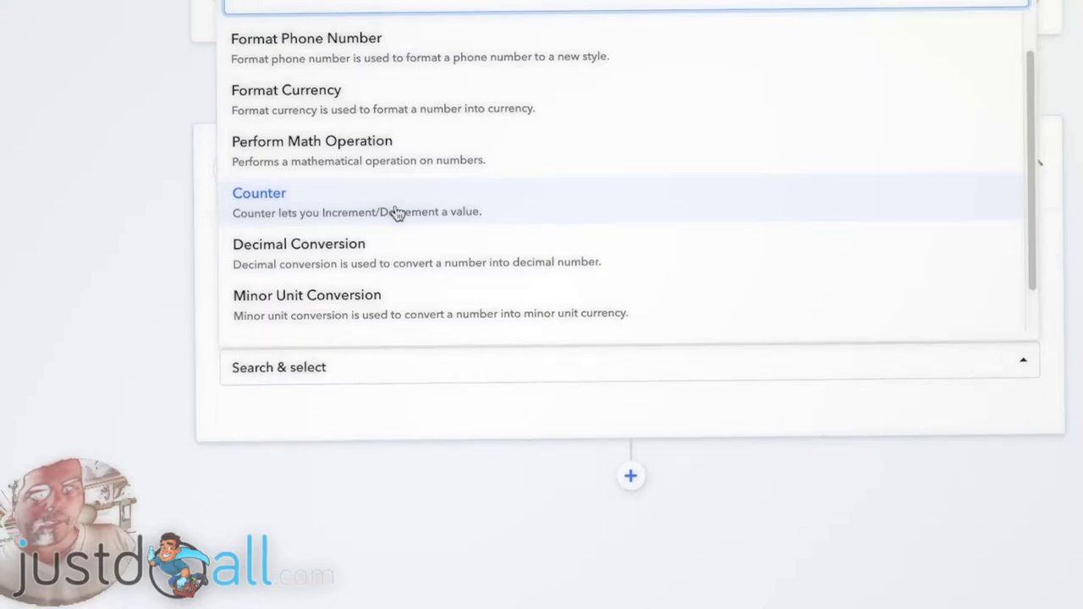
pyautogui.scroll(-1, 398, 209)
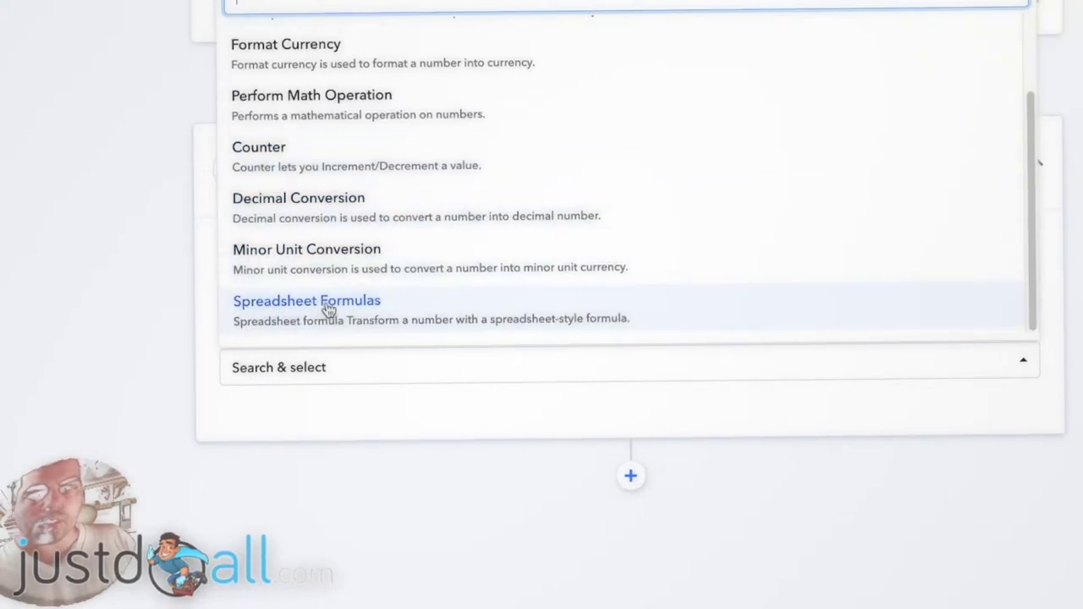
pyautogui.click(354, 311)
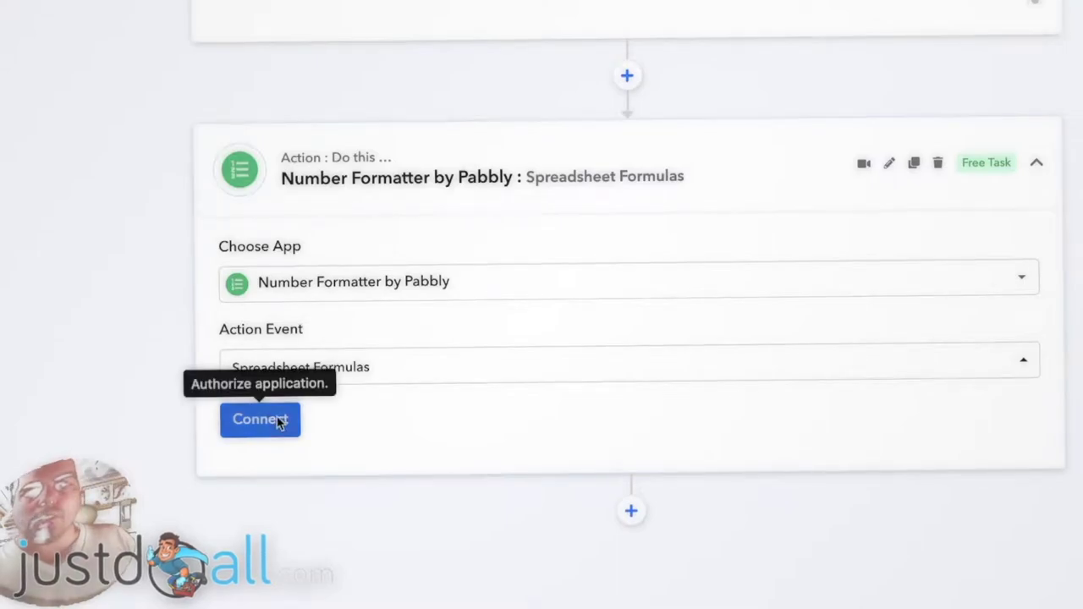
pyautogui.click(260, 420)
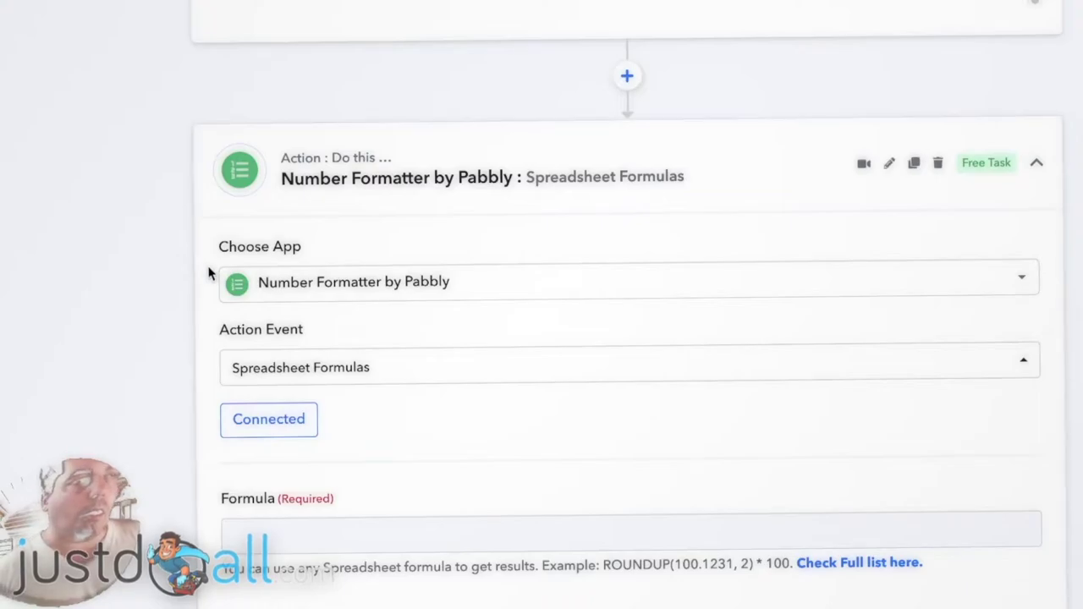
# Enter the formula randbetween(1,360).
pyautogui.scroll(-1, 210, 263)
pyautogui.scroll(-2, 211, 266)
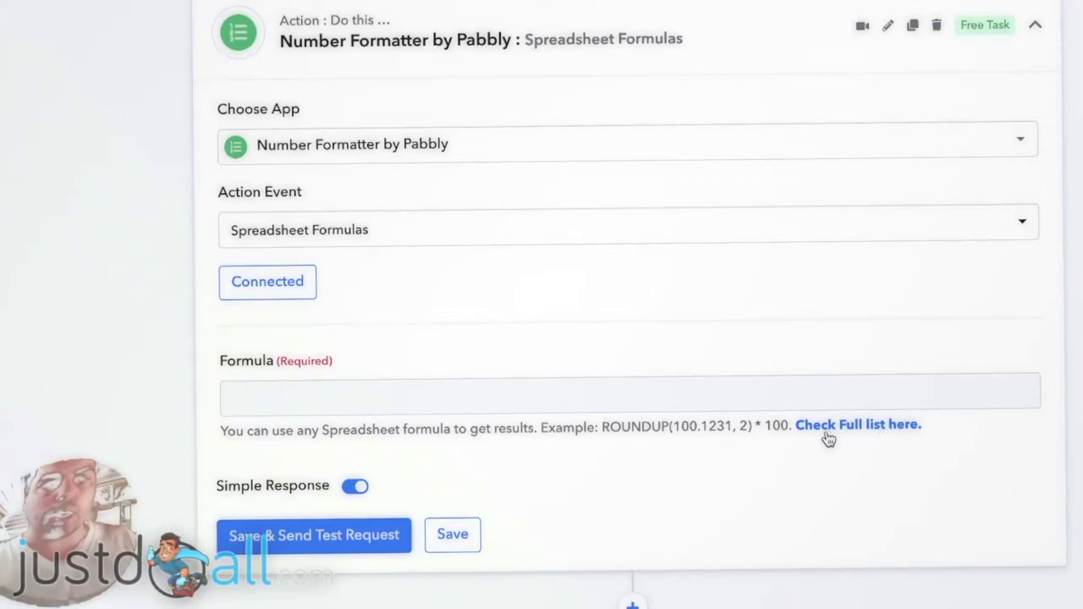
pyautogui.click(269, 403)
pyautogui.write('randbetwee')
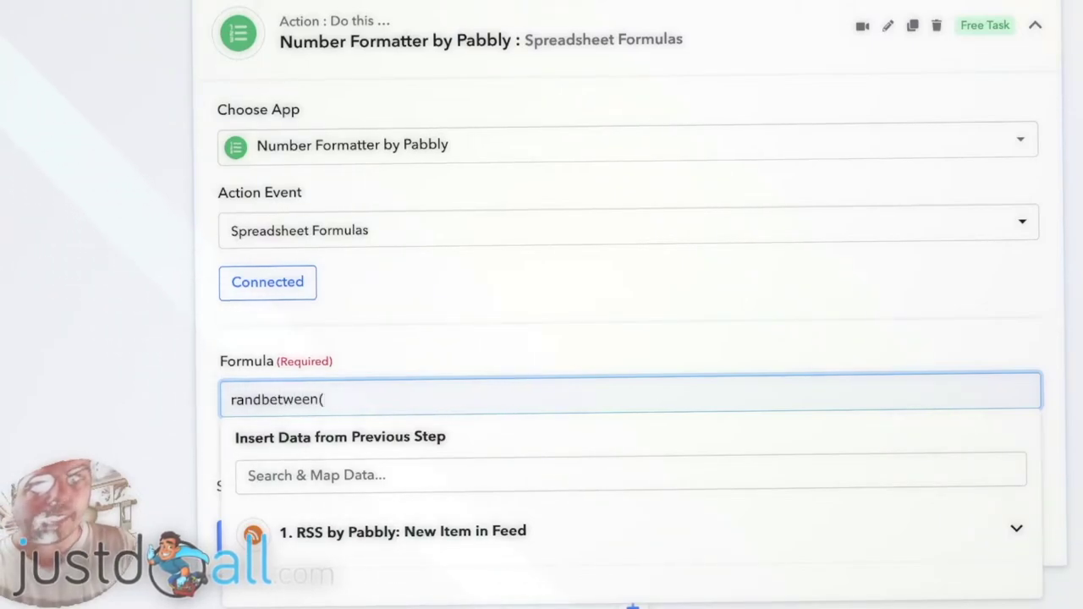
pyautogui.write('n(')
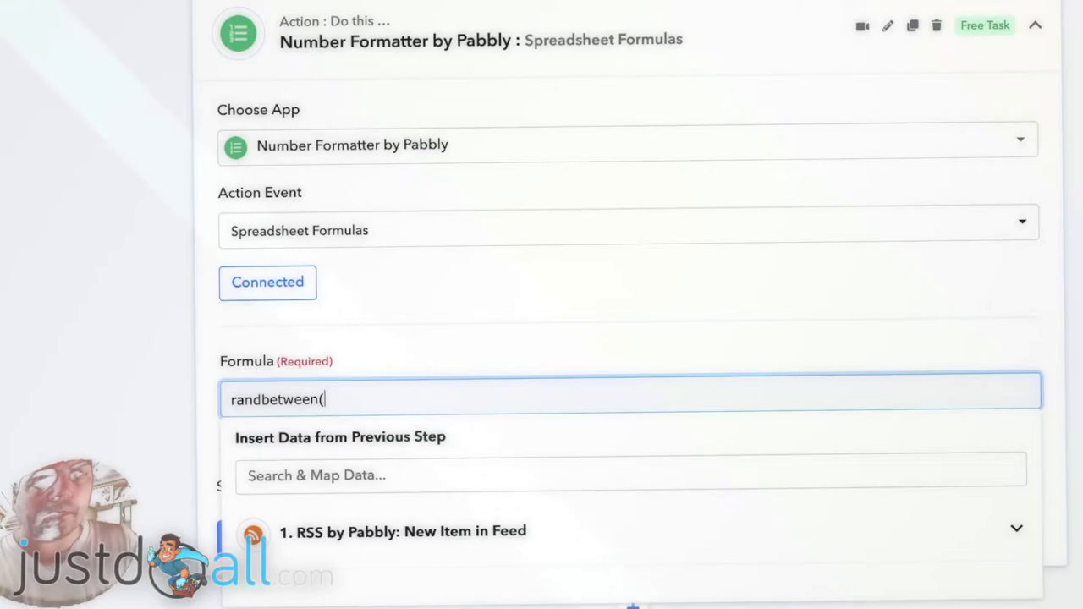
pyautogui.write('1,')
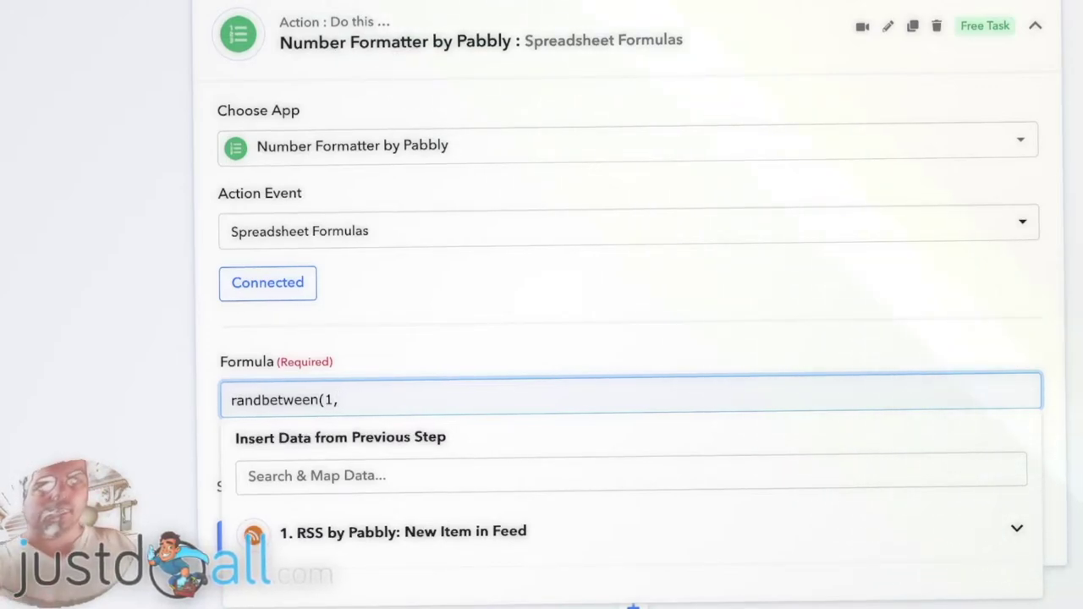
pyautogui.write('360)')
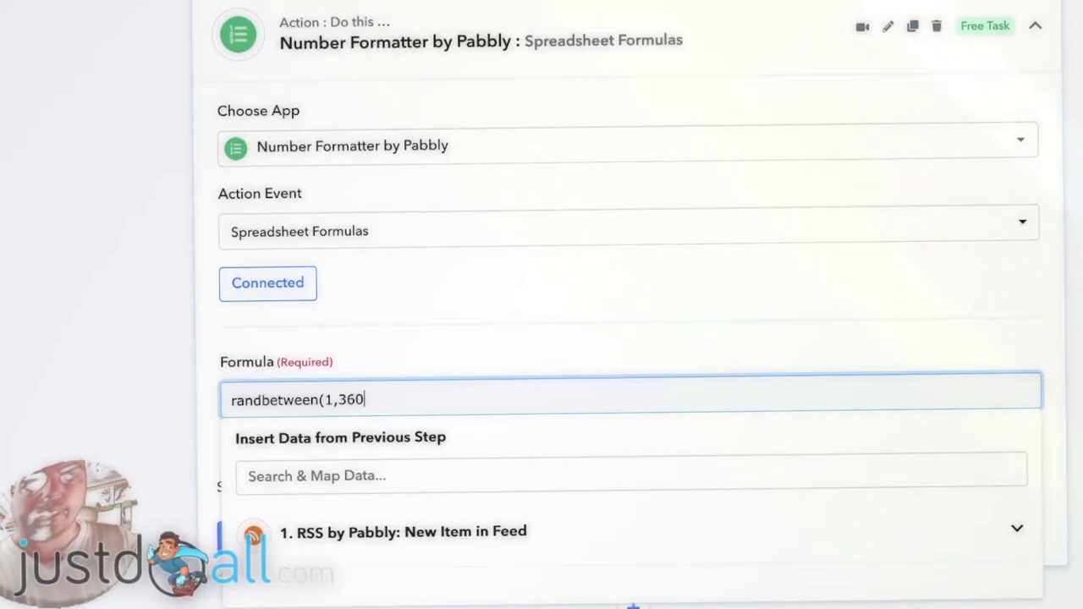
pyautogui.click(145, 375)
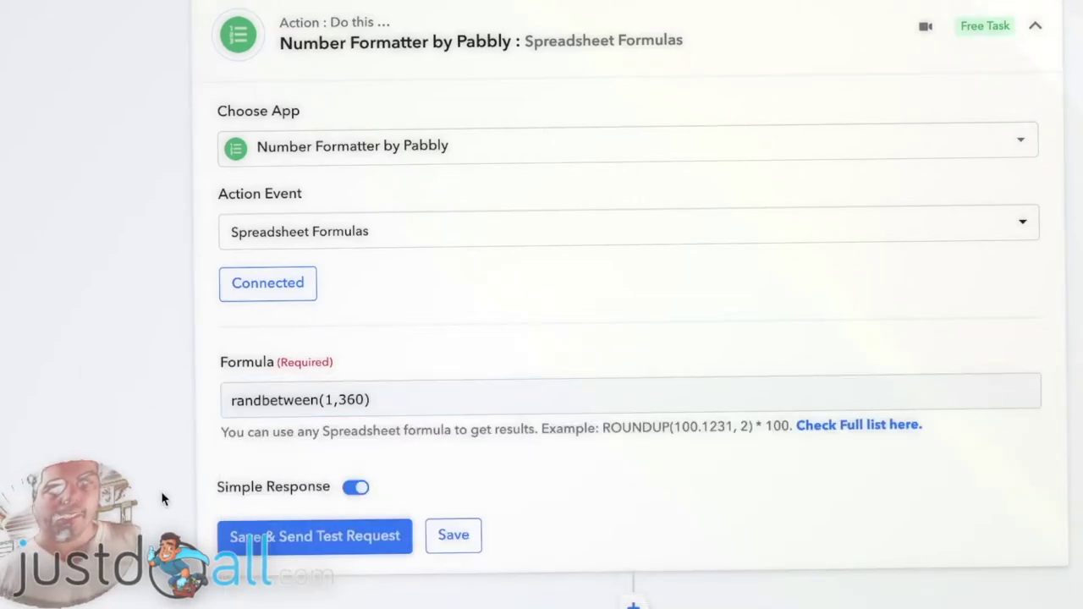
# Test the formula step repeatedly until it returns 89, then add another action step.
pyautogui.click(310, 541)
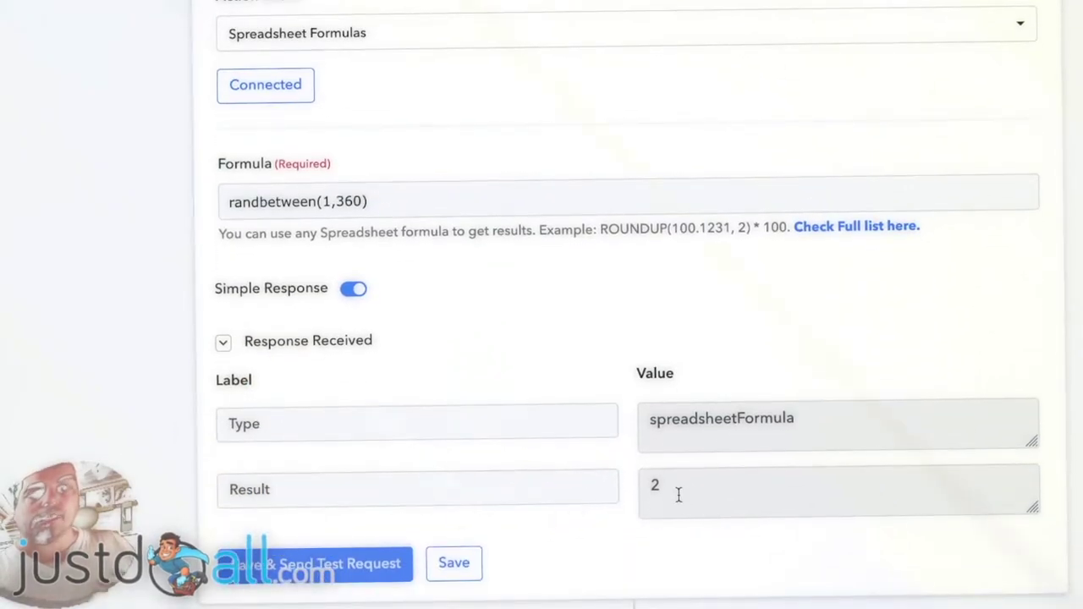
pyautogui.click(289, 565)
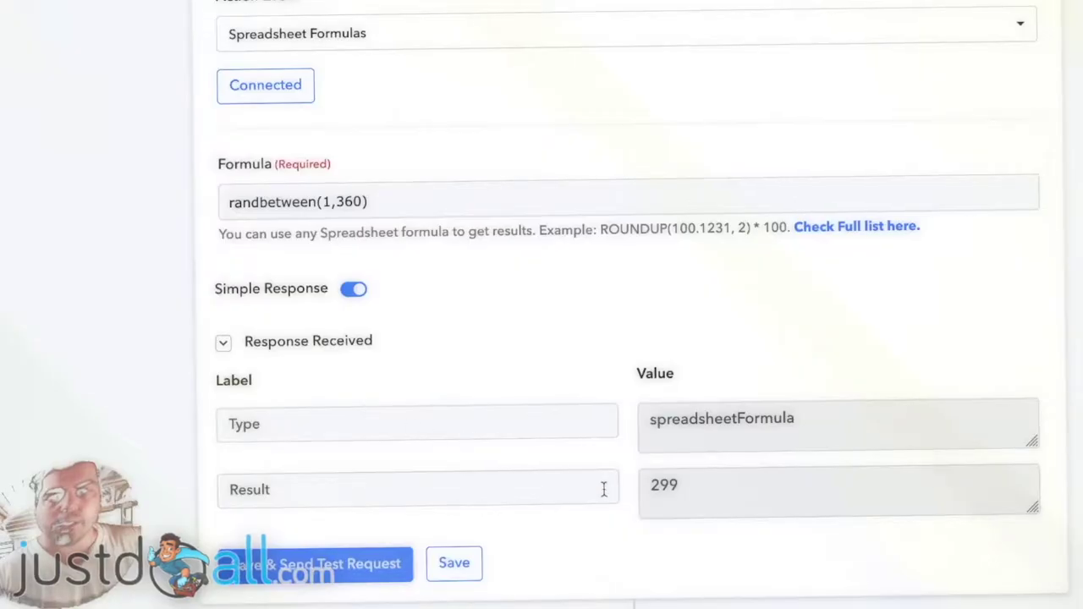
pyautogui.click(313, 564)
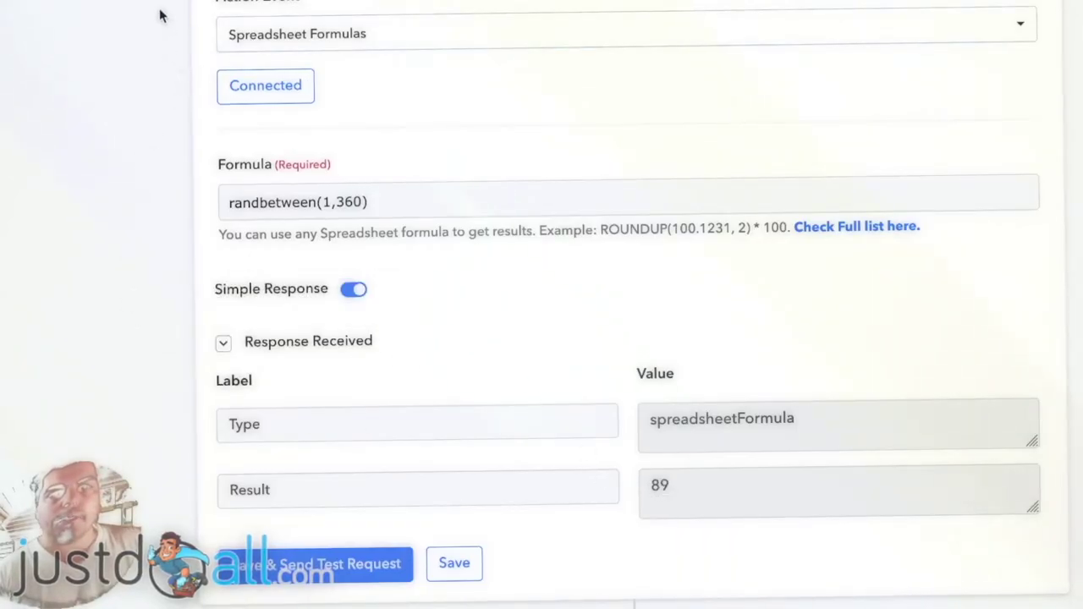
pyautogui.click(353, 203)
pyautogui.click(158, 217)
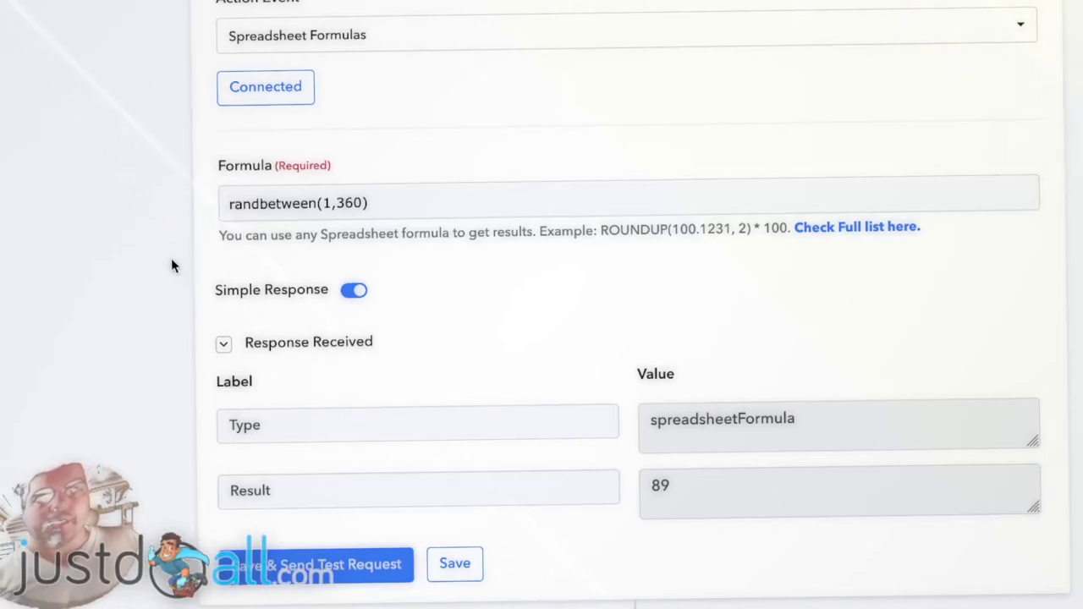
pyautogui.scroll(-1, 171, 258)
pyautogui.click(328, 135)
pyautogui.click(425, 171)
pyautogui.scroll(-1, 439, 182)
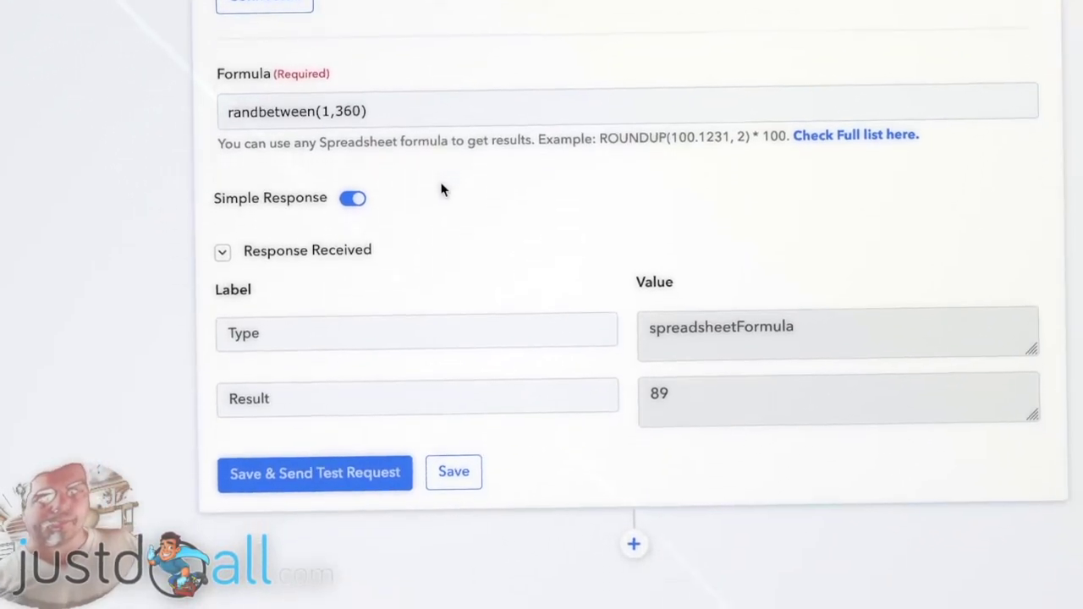
pyautogui.scroll(-1, 457, 212)
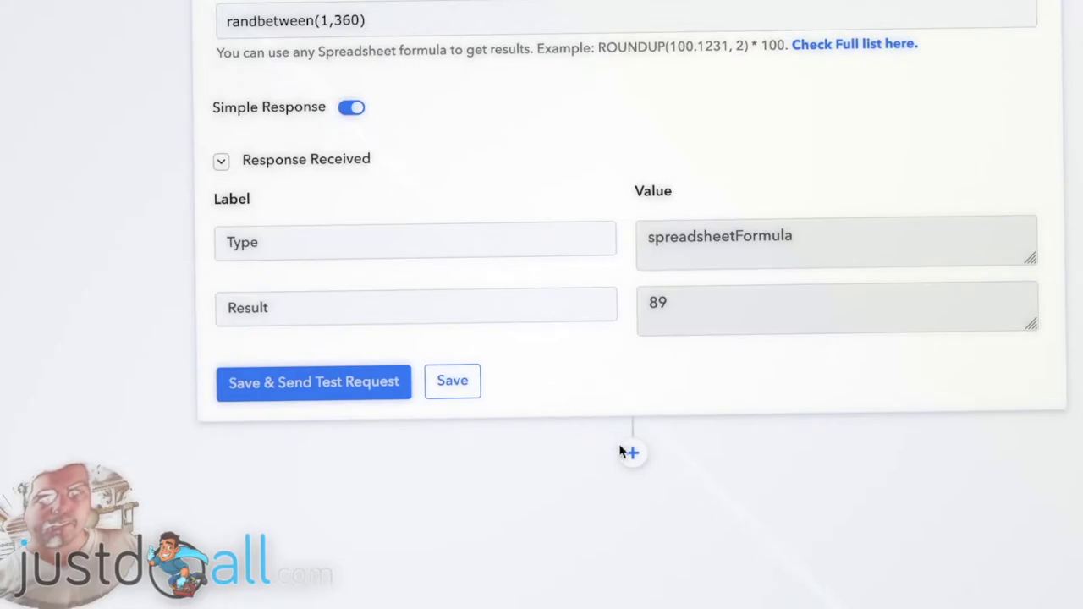
pyautogui.click(632, 454)
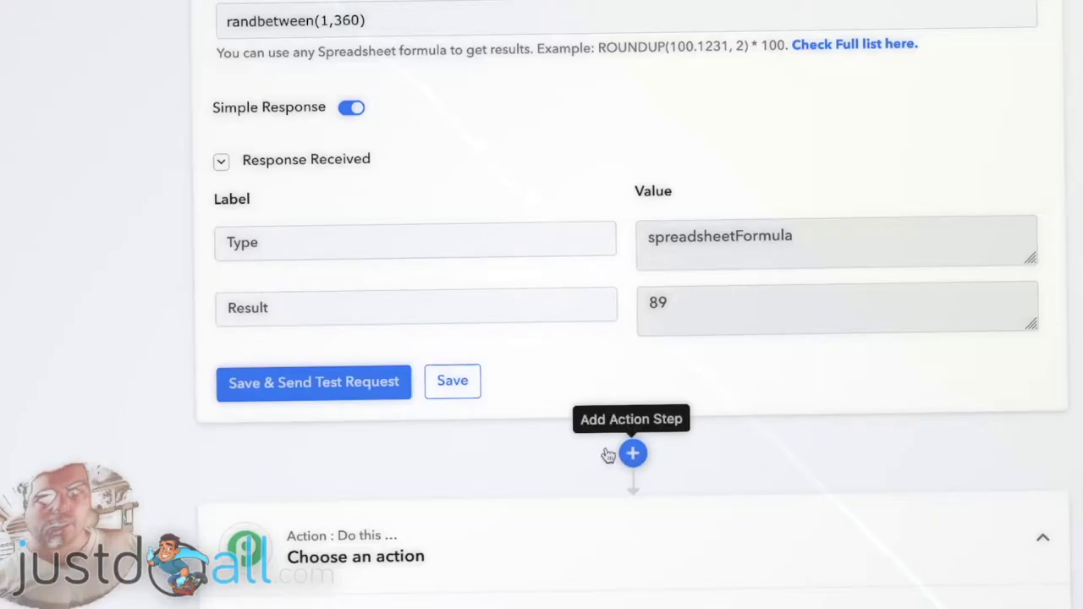
# Choose the Delay app for the new step, keeping minutes as the delay unit.
pyautogui.scroll(-2, 149, 304)
pyautogui.scroll(-3, 149, 305)
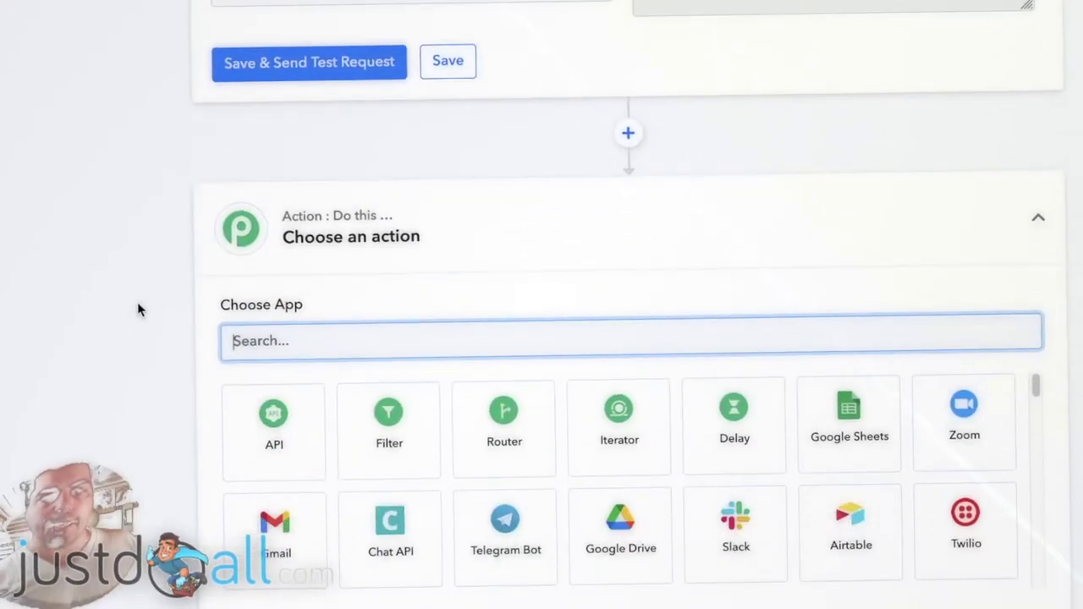
pyautogui.click(713, 423)
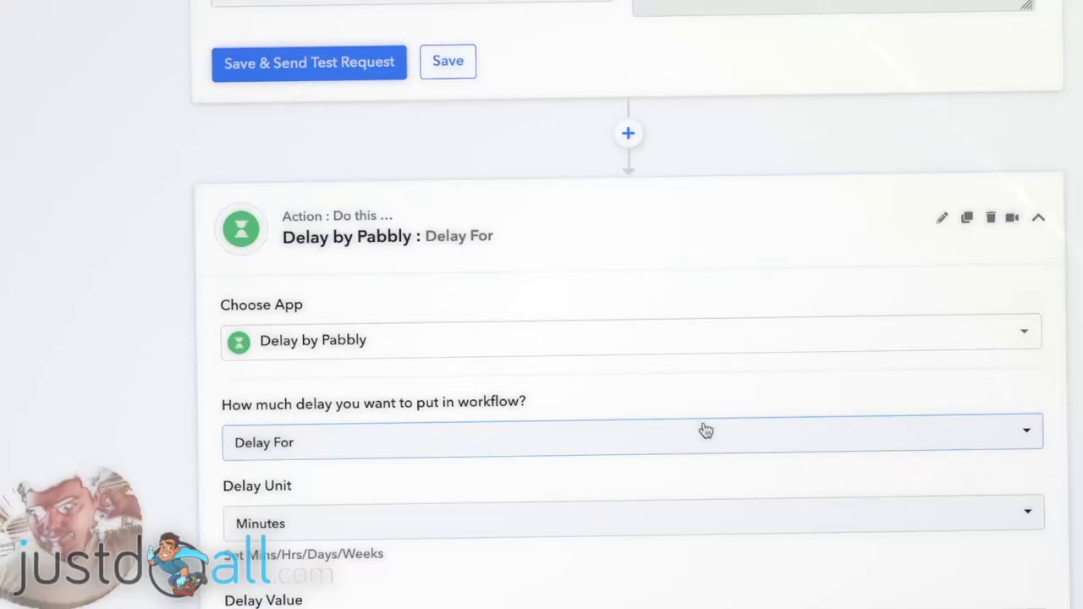
pyautogui.scroll(-2, 161, 368)
pyautogui.scroll(-4, 159, 364)
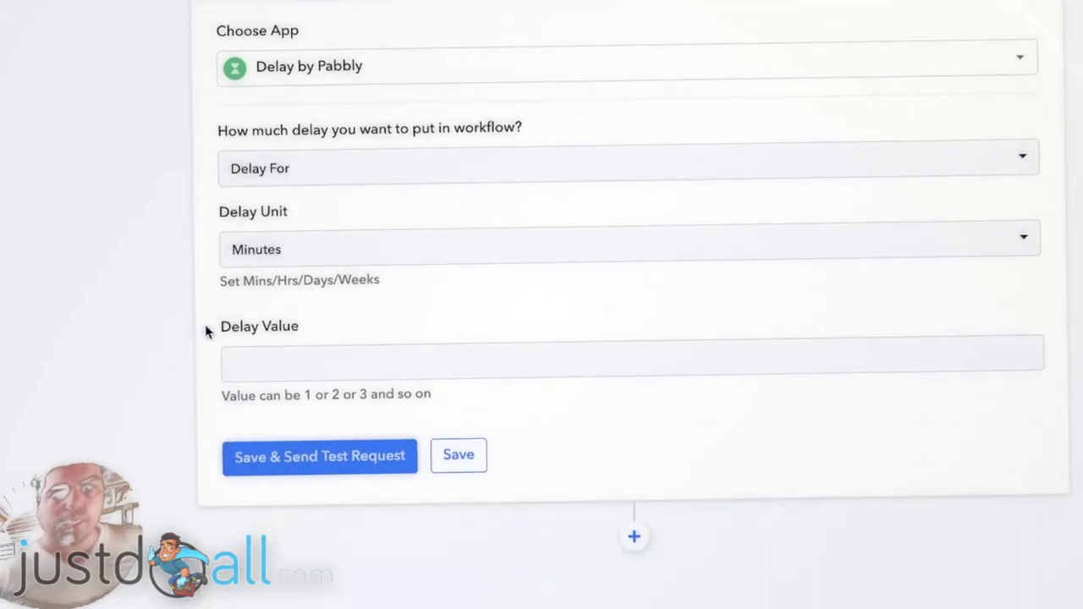
pyautogui.click(359, 254)
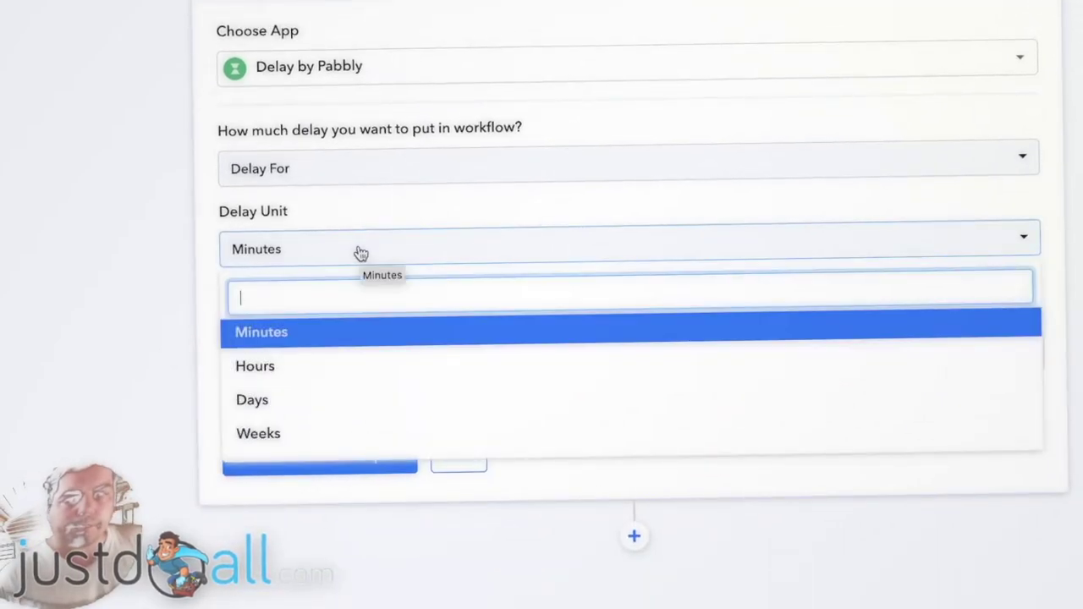
pyautogui.click(359, 253)
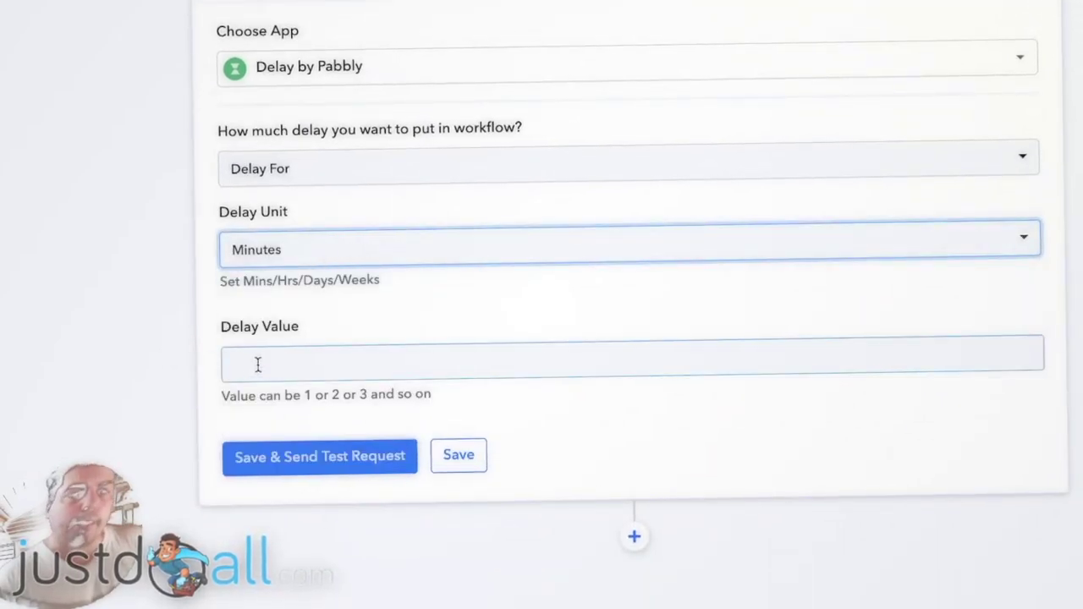
pyautogui.scroll(-1, 280, 324)
pyautogui.scroll(5, 193, 314)
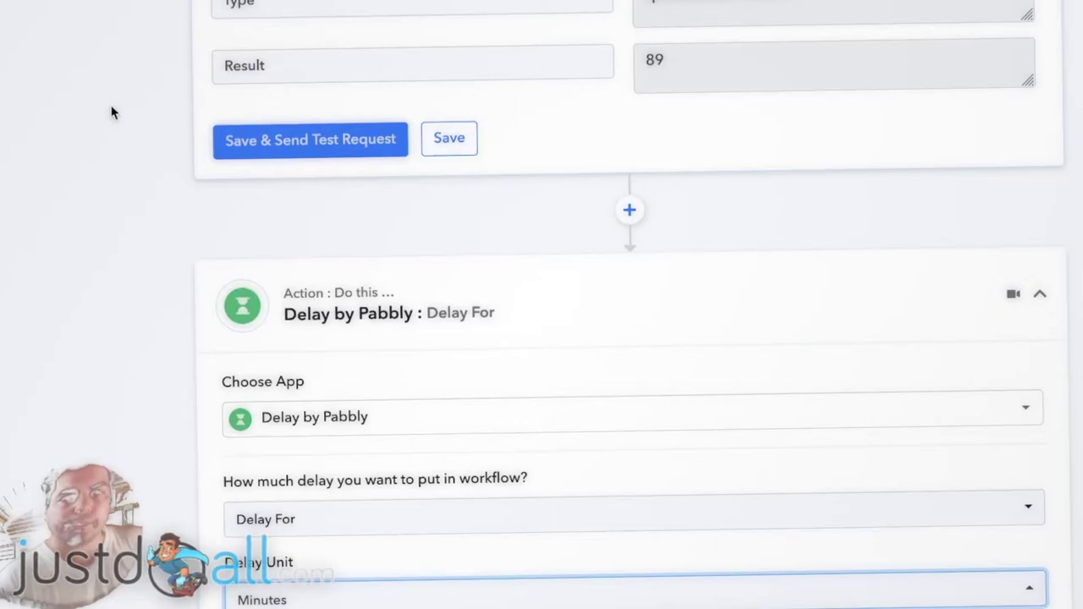
pyautogui.scroll(-5, 135, 109)
# Map the Number Formatter's Result (89) as the delay value and test the step.
pyautogui.click(284, 329)
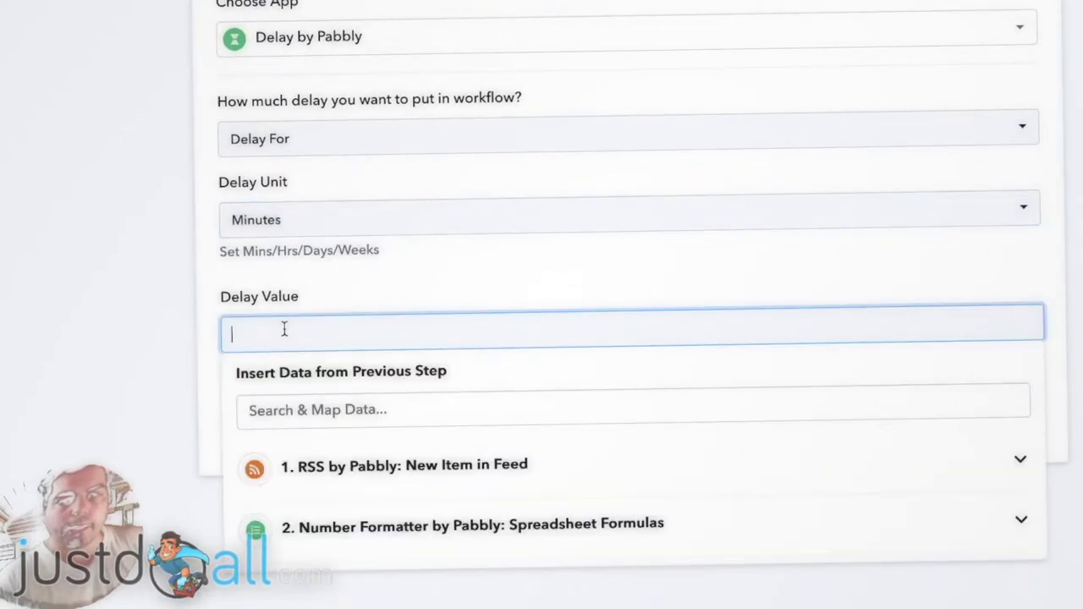
pyautogui.click(340, 526)
pyautogui.click(355, 602)
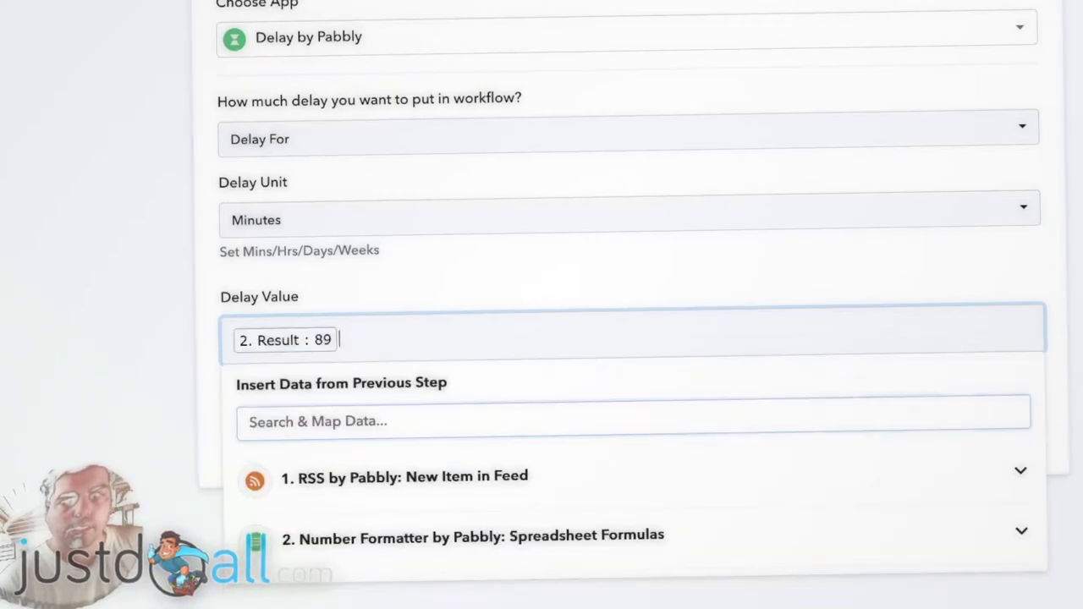
pyautogui.click(142, 340)
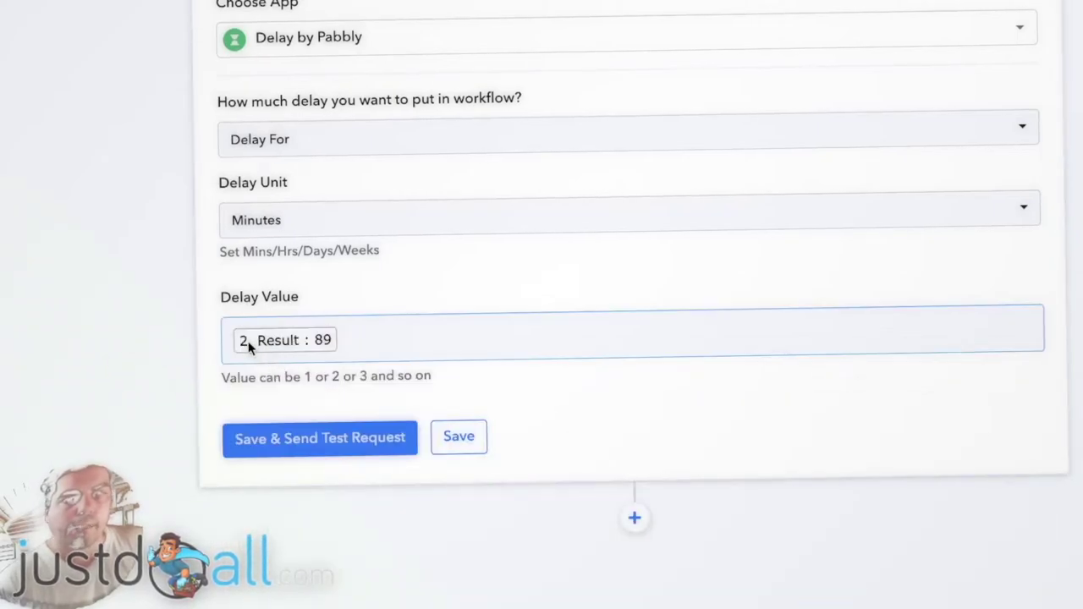
pyautogui.click(239, 371)
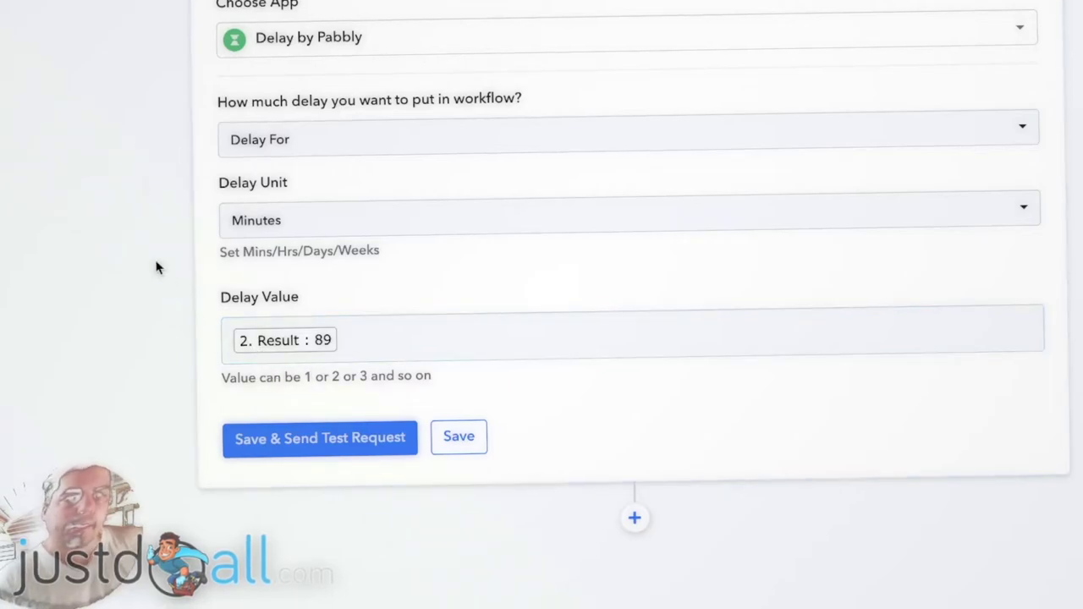
pyautogui.click(337, 446)
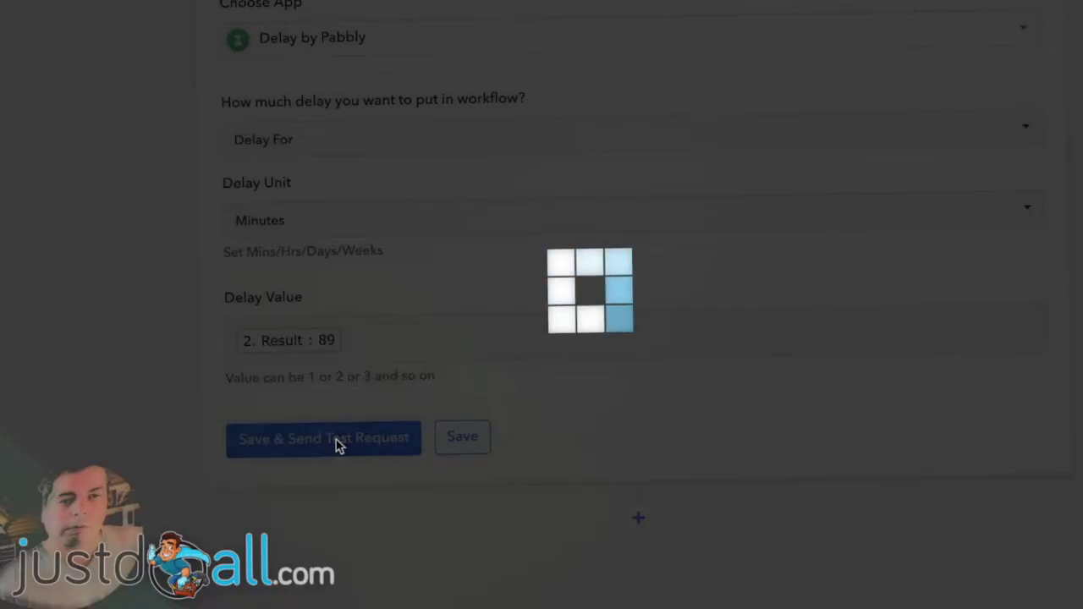
# Scroll the test response to verify success with 'Delayed for 89 Minutes'.
pyautogui.scroll(-5, 195, 310)
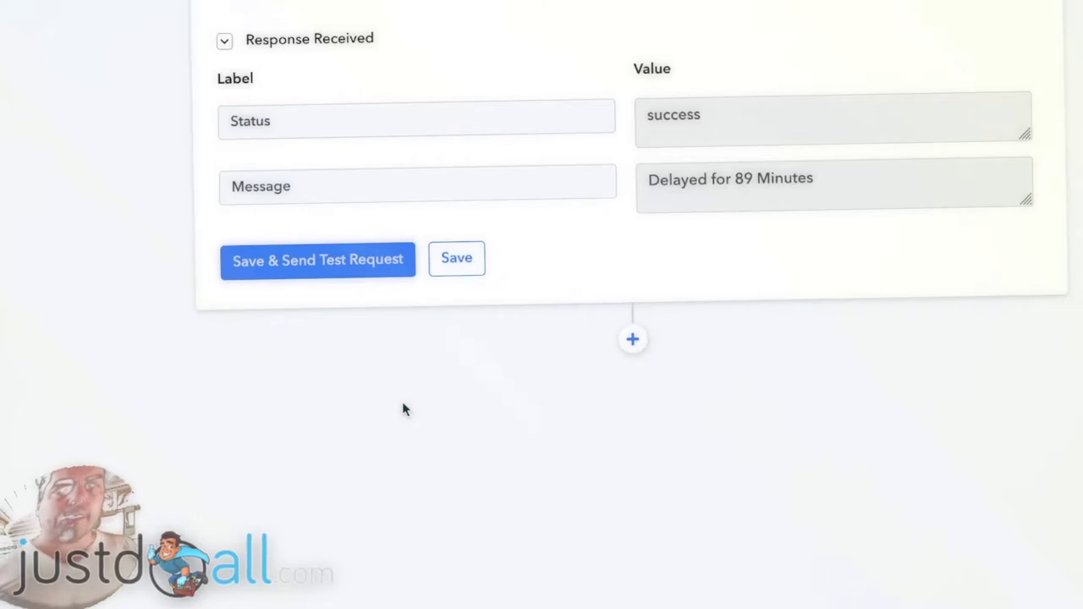
pyautogui.scroll(15, 626, 305)
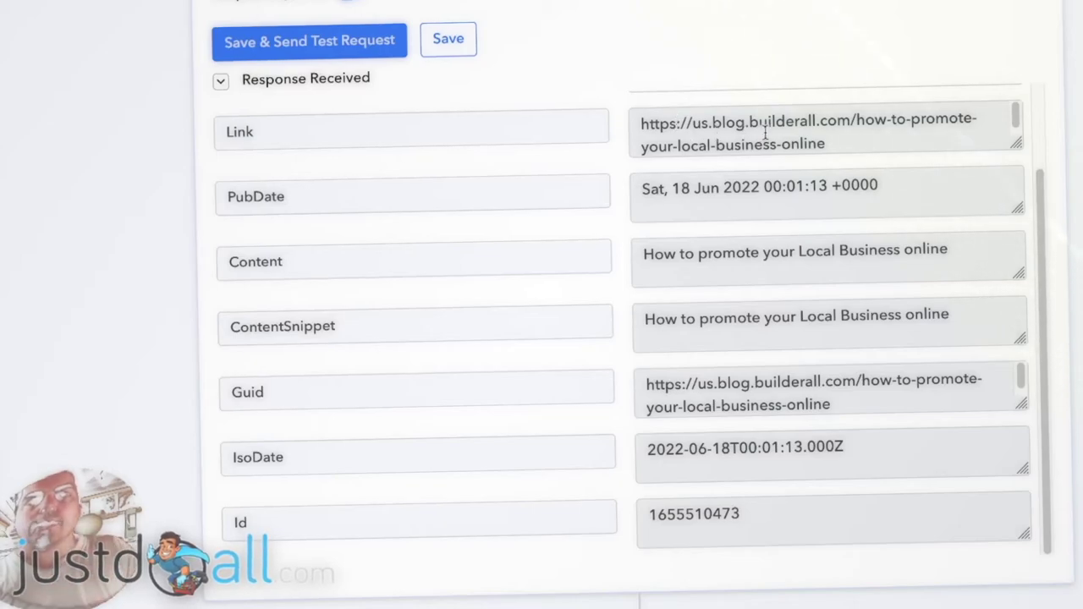
# Add a fourth, empty action step below the delay step.
pyautogui.scroll(-7, 153, 175)
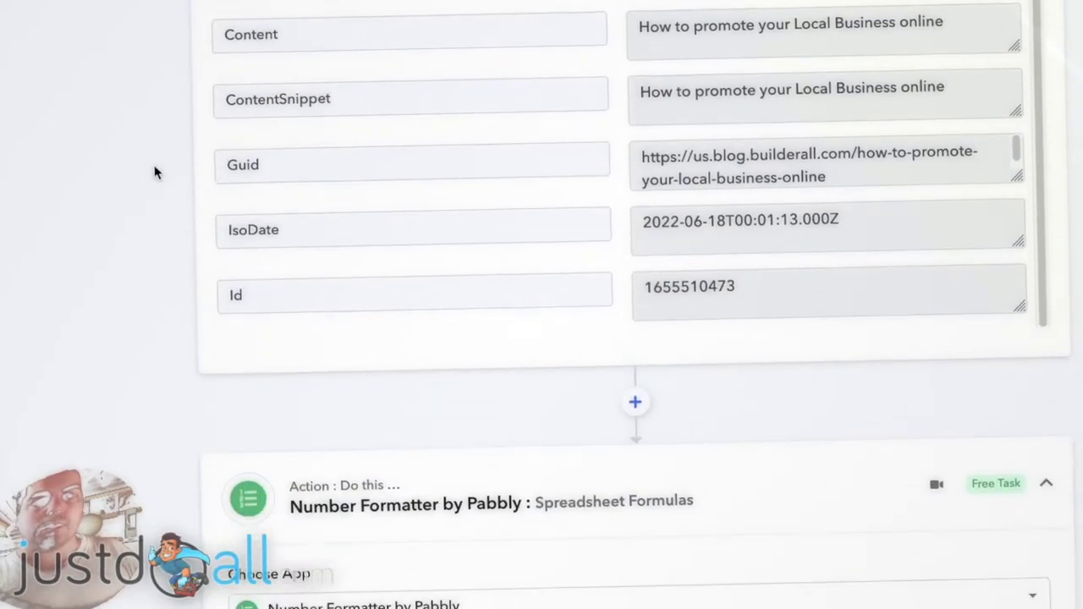
pyautogui.scroll(-8, 157, 170)
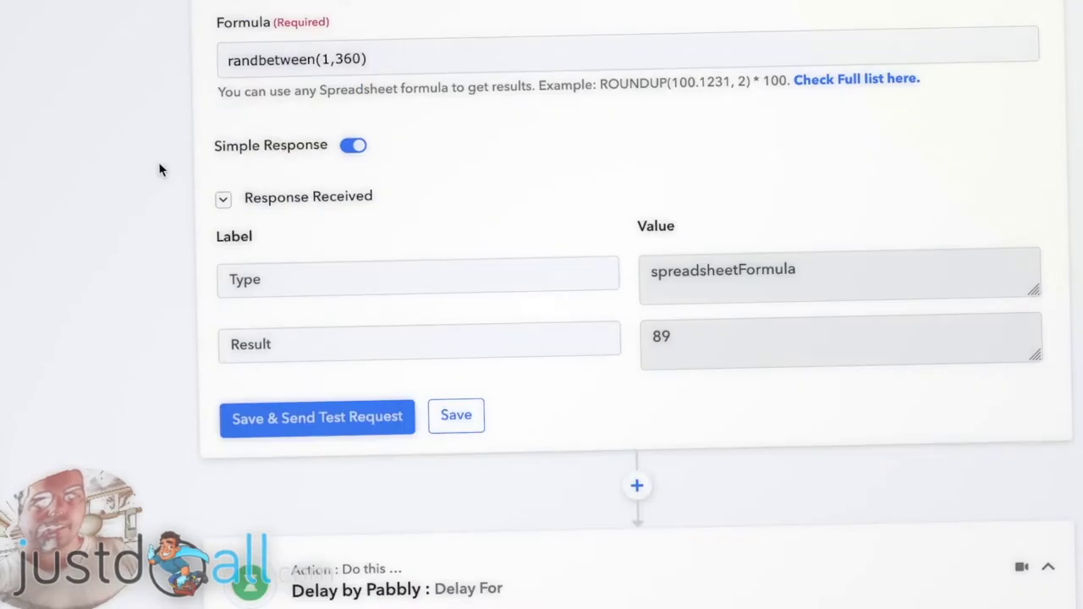
pyautogui.scroll(-5, 159, 169)
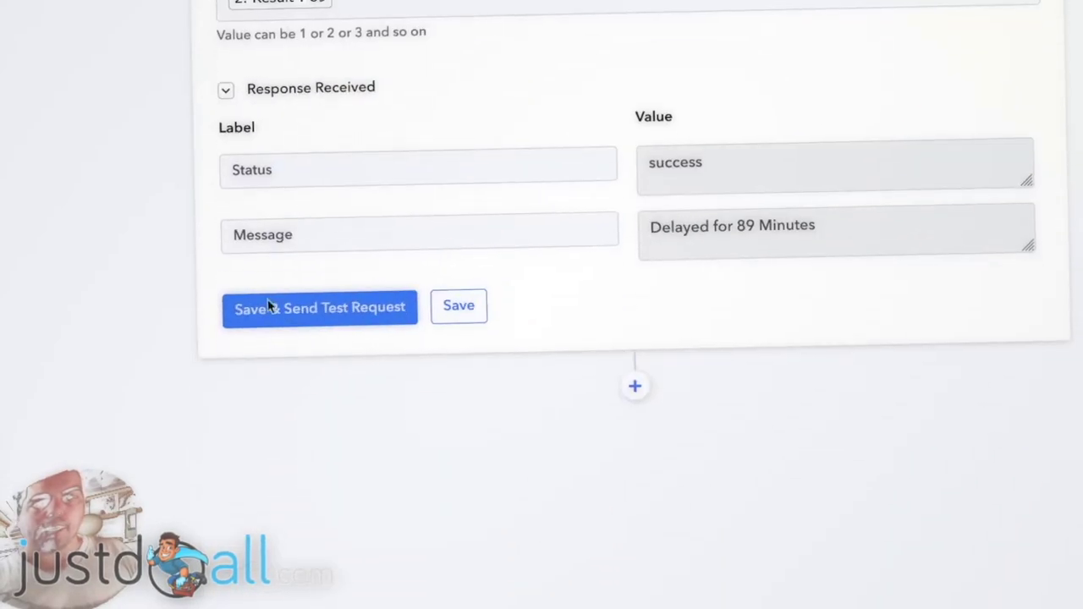
pyautogui.click(636, 387)
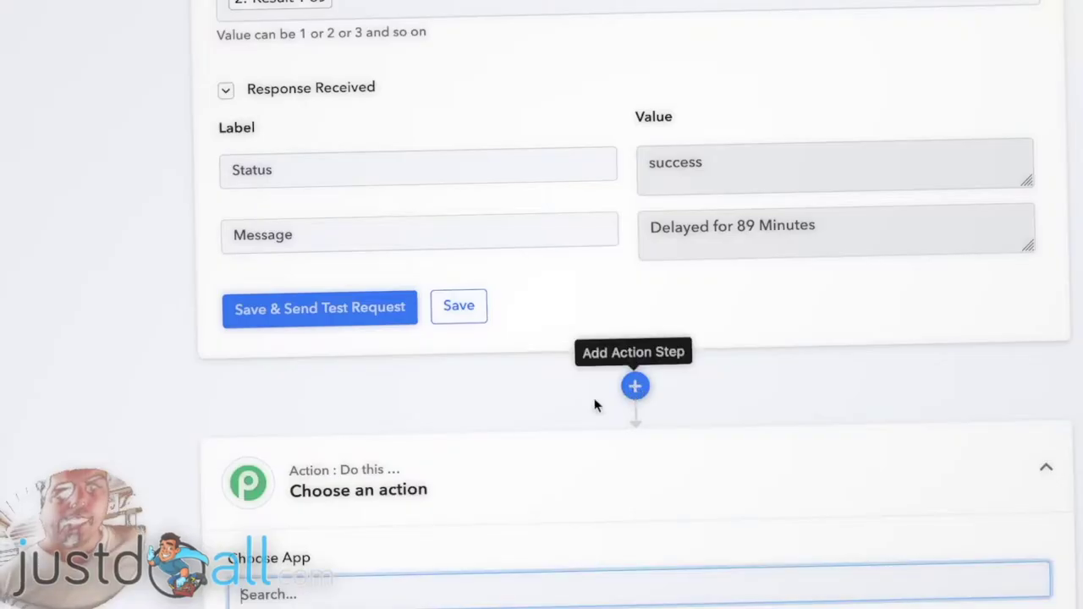
# Search 'text' and choose Text Formatter as the fourth step's app.
pyautogui.scroll(-2, 110, 363)
pyautogui.scroll(-2, 116, 359)
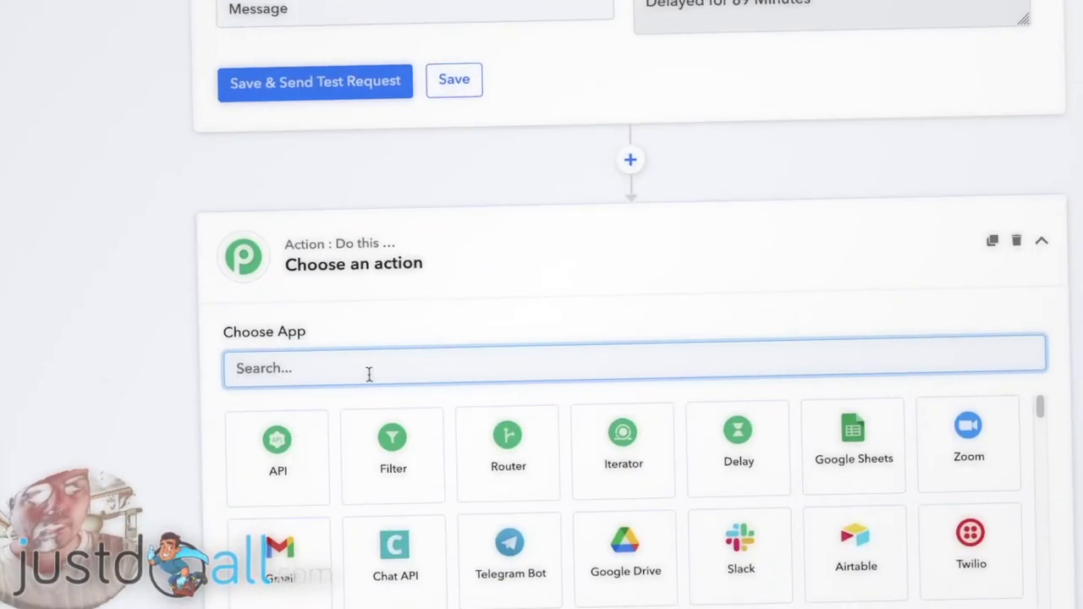
pyautogui.write('text')
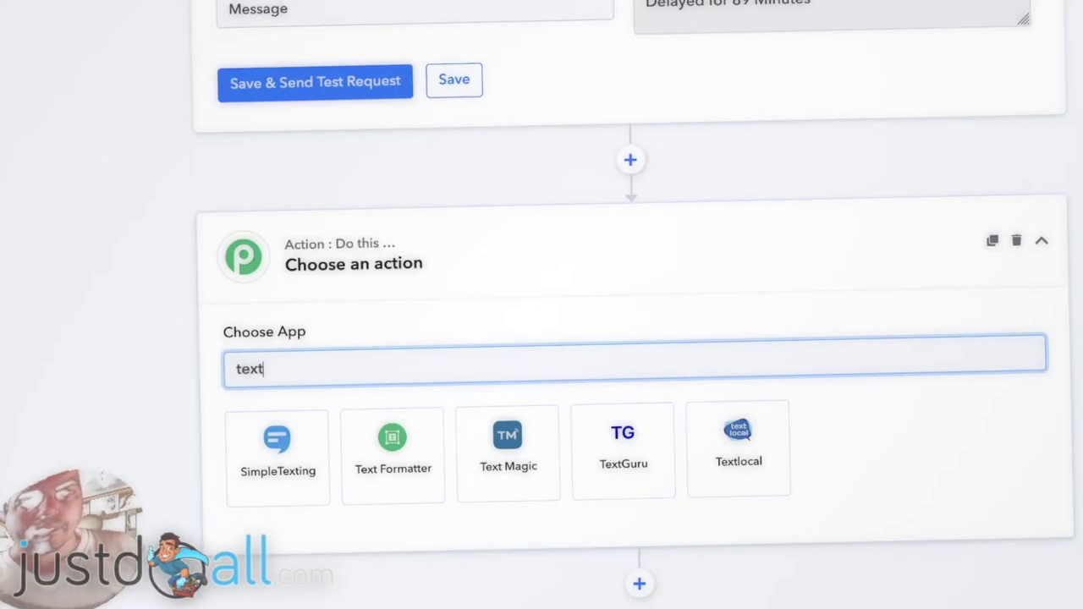
pyautogui.click(378, 436)
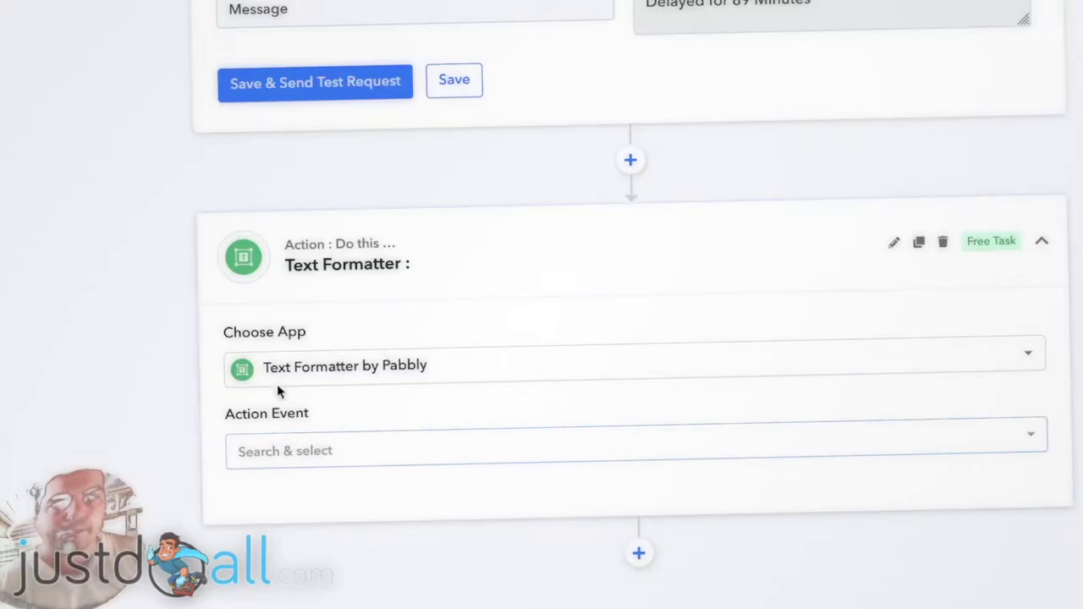
# Choose URL Encode/Decode as the action event and connect the Text Formatter step.
pyautogui.click(367, 450)
pyautogui.scroll(-1, 429, 269)
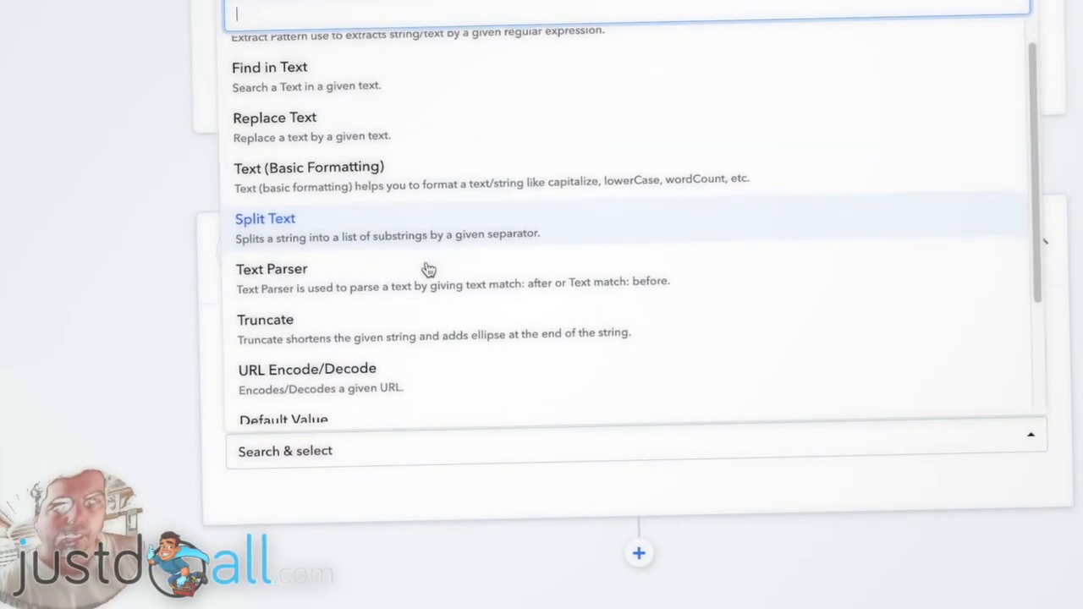
pyautogui.scroll(-1, 339, 322)
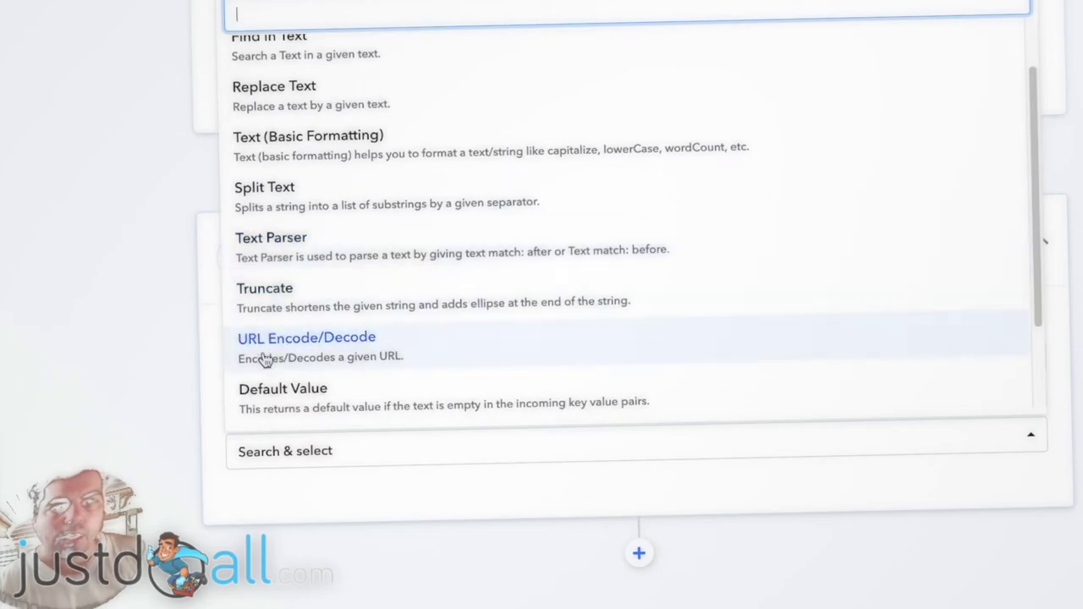
pyautogui.click(417, 351)
pyautogui.click(269, 503)
pyautogui.scroll(-3, 146, 324)
pyautogui.click(283, 337)
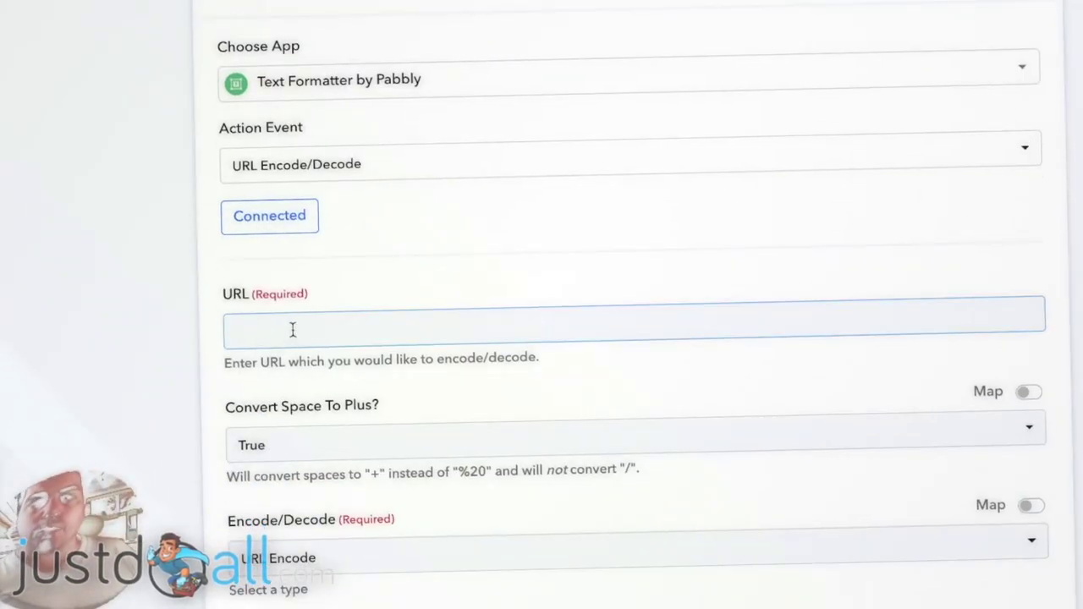
# Map the RSS item's 1. Link into the URL field.
pyautogui.click(308, 329)
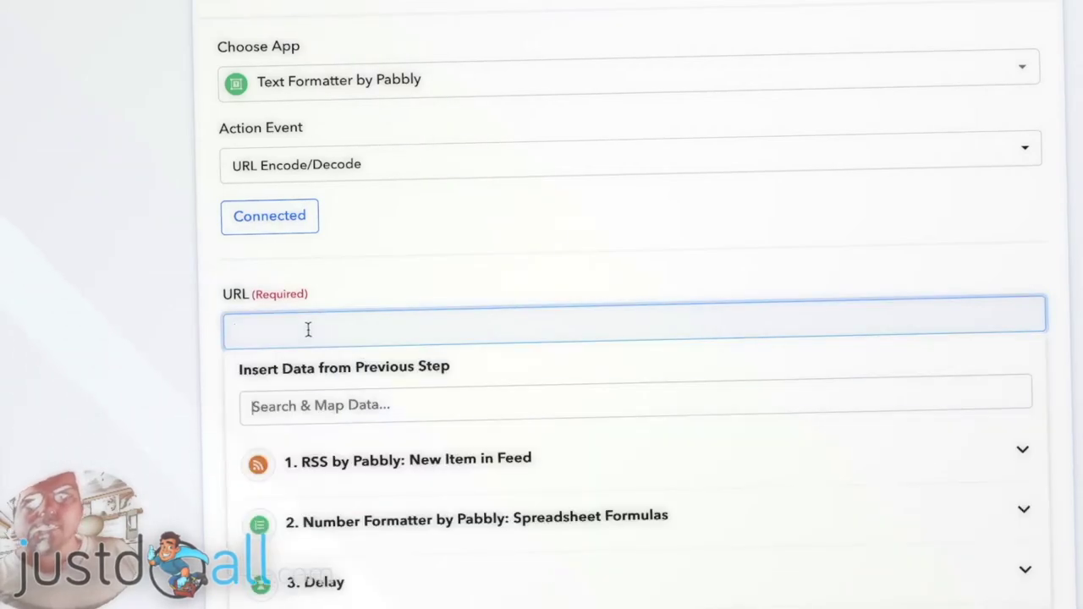
pyautogui.click(383, 467)
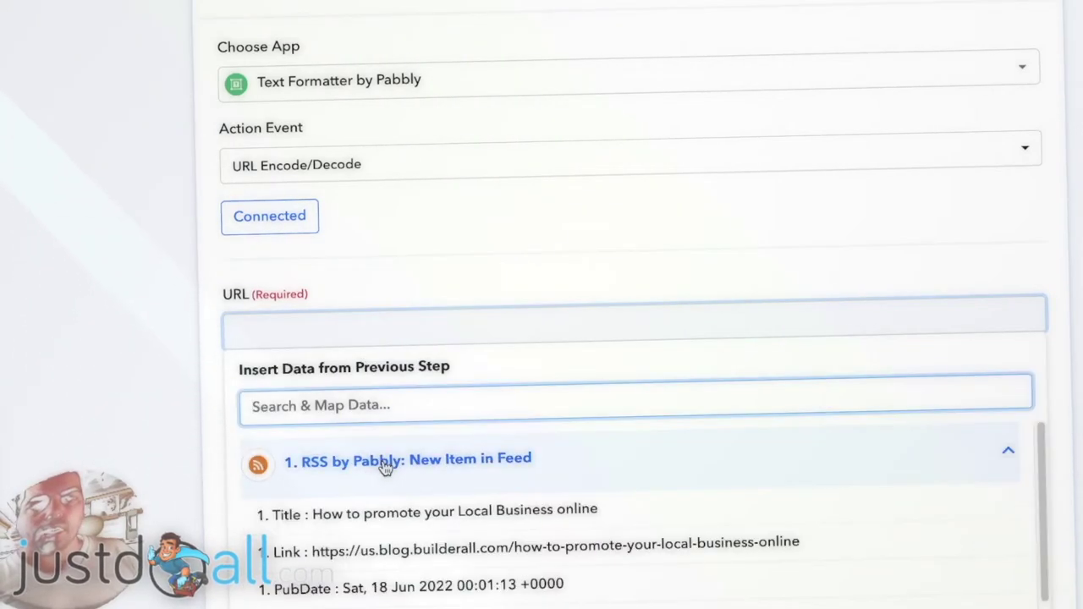
pyautogui.click(444, 552)
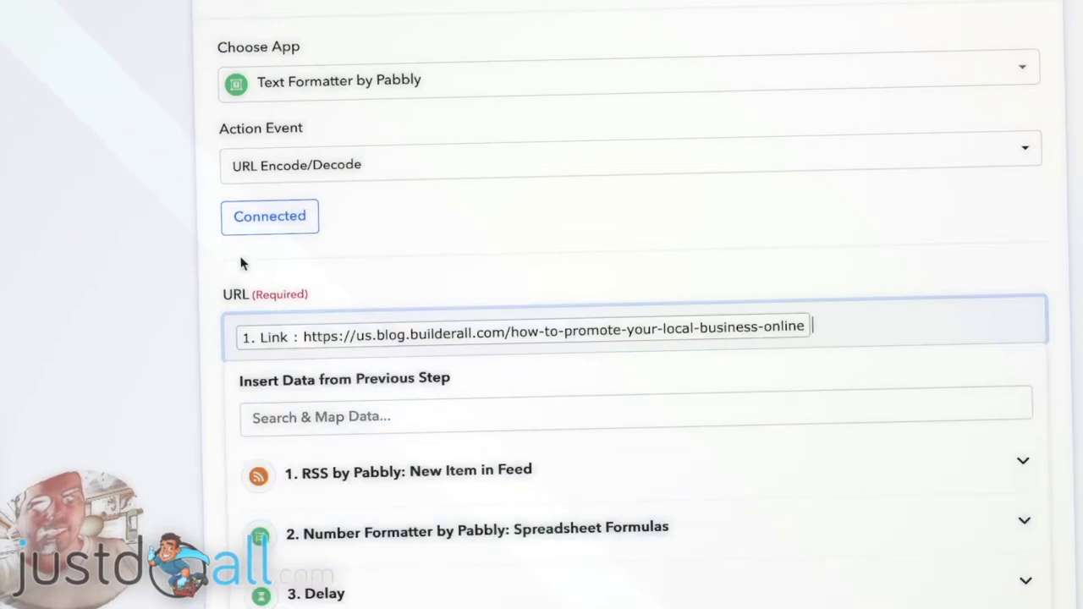
pyautogui.click(176, 390)
pyautogui.scroll(-1, 124, 302)
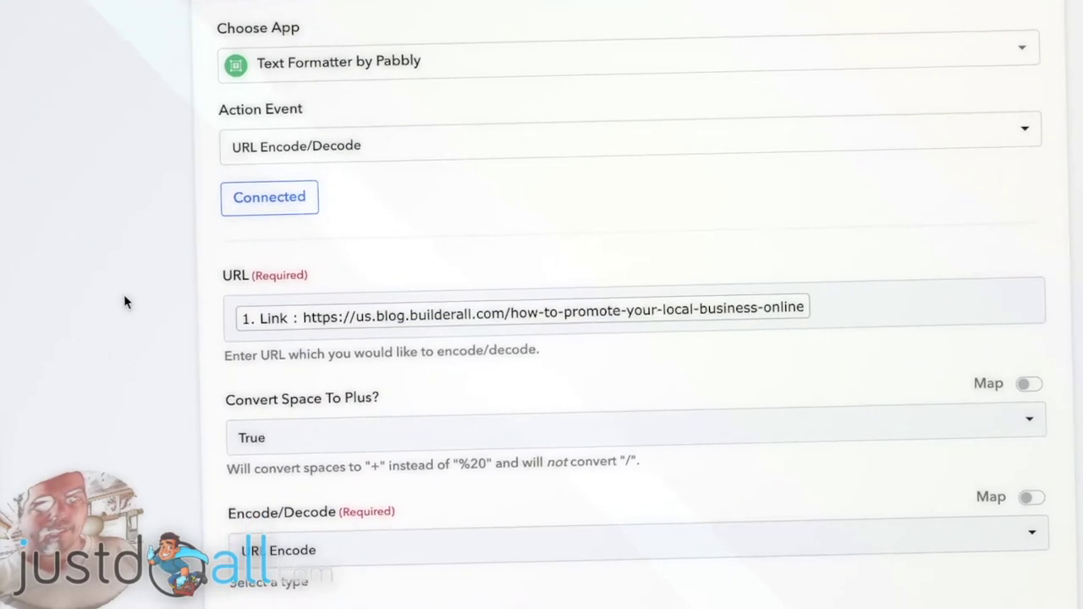
pyautogui.scroll(-3, 128, 299)
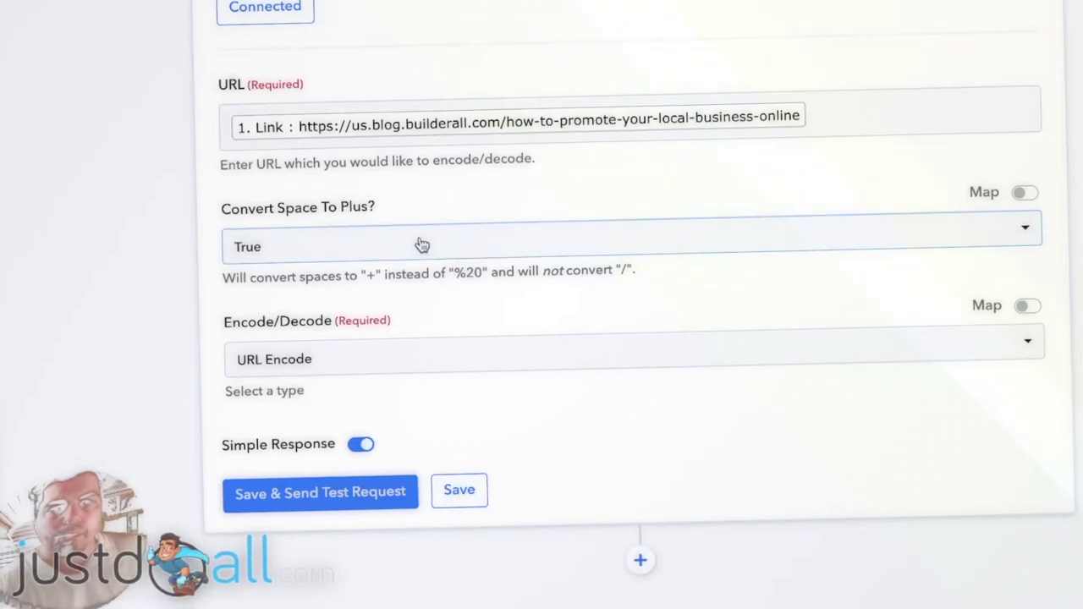
# Set Convert Space To Plus to False, then save and send a test request.
pyautogui.click(340, 252)
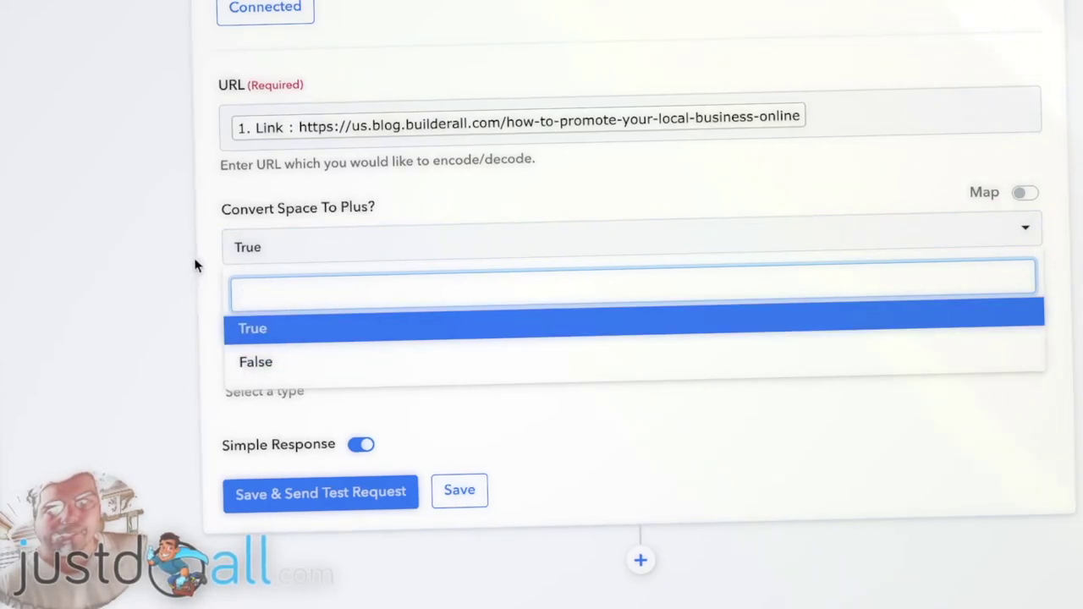
pyautogui.click(275, 364)
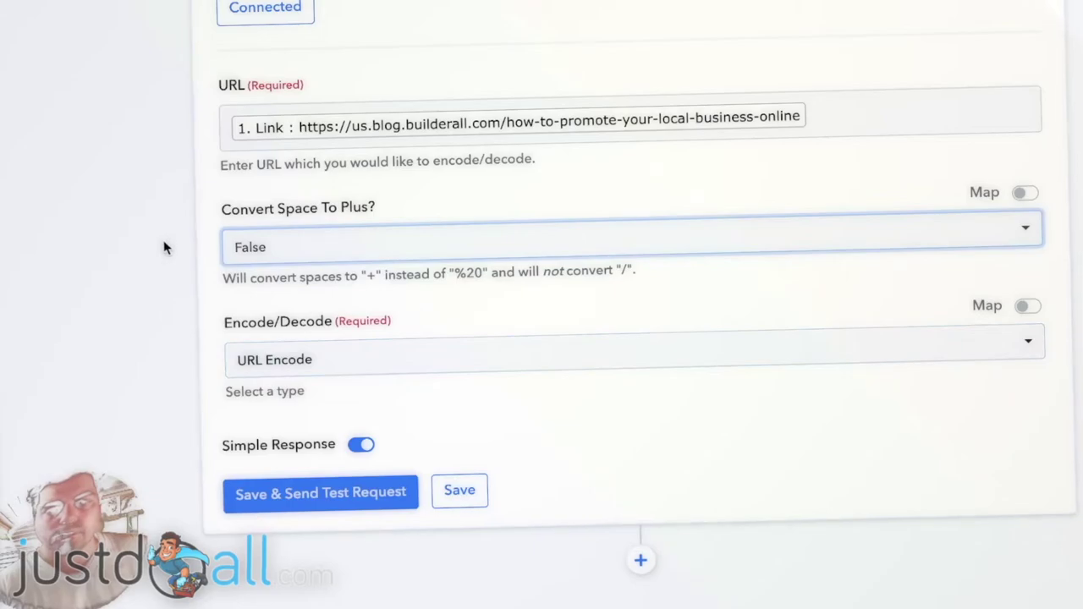
pyautogui.scroll(-2, 183, 269)
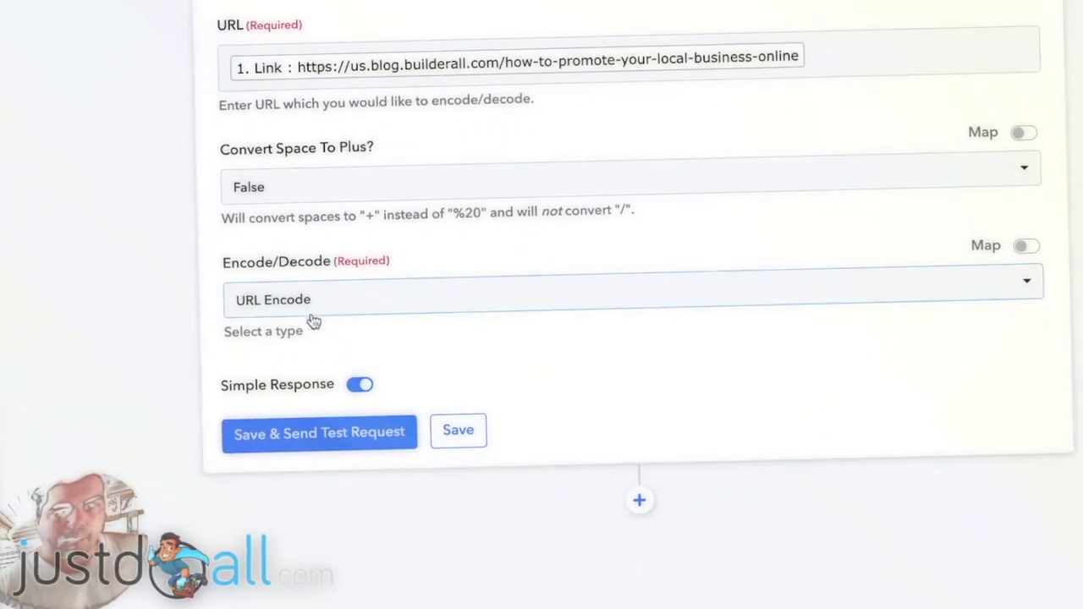
pyautogui.click(302, 436)
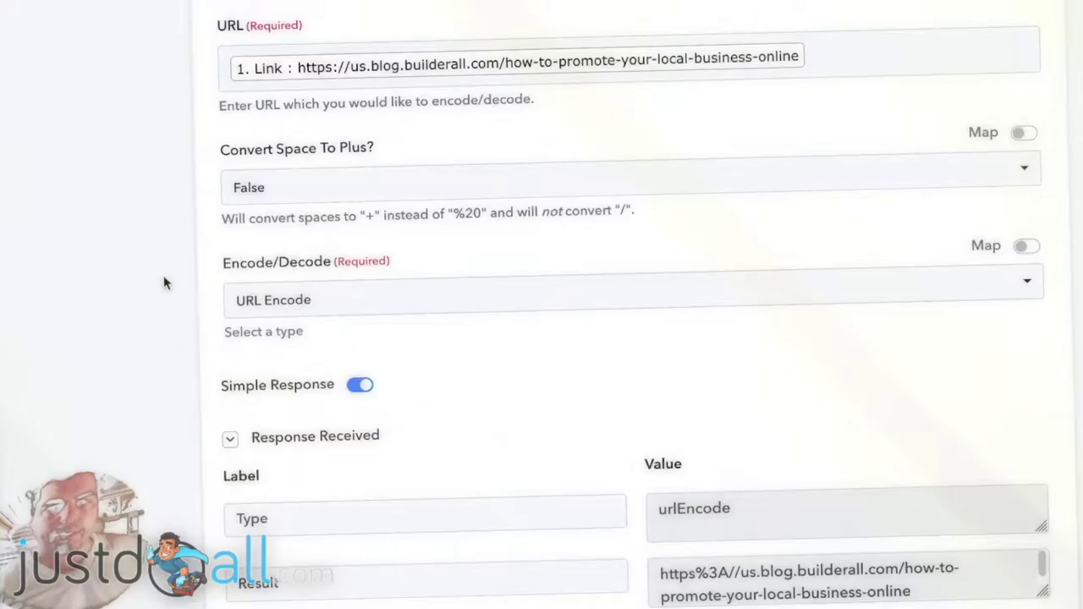
pyautogui.scroll(-1, 173, 271)
pyautogui.scroll(-2, 178, 268)
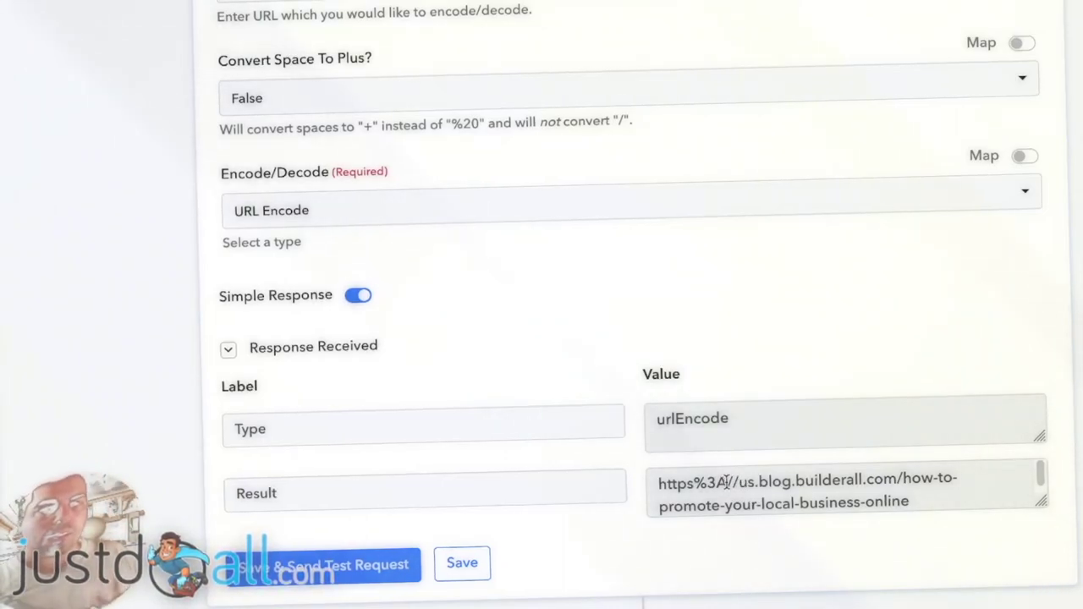
pyautogui.click(729, 481)
pyautogui.write('/')
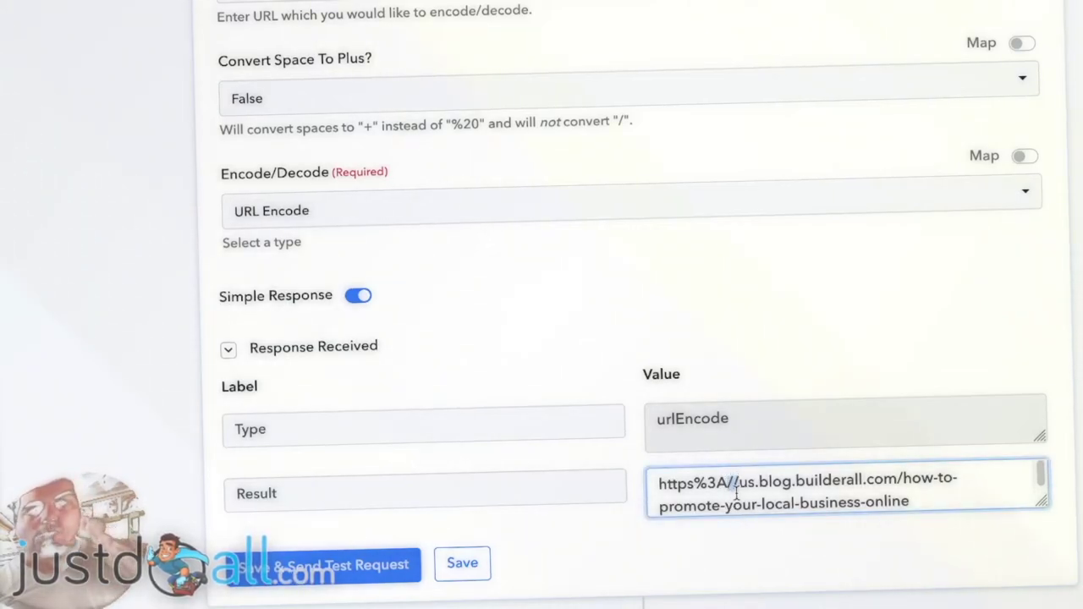
pyautogui.click(261, 100)
pyautogui.click(290, 181)
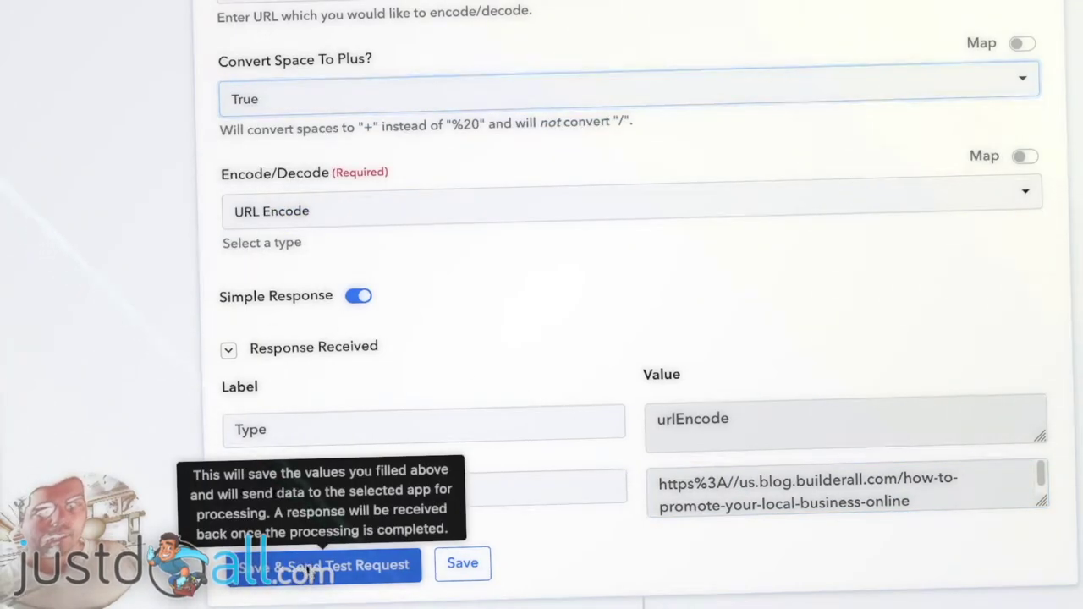
pyautogui.click(301, 563)
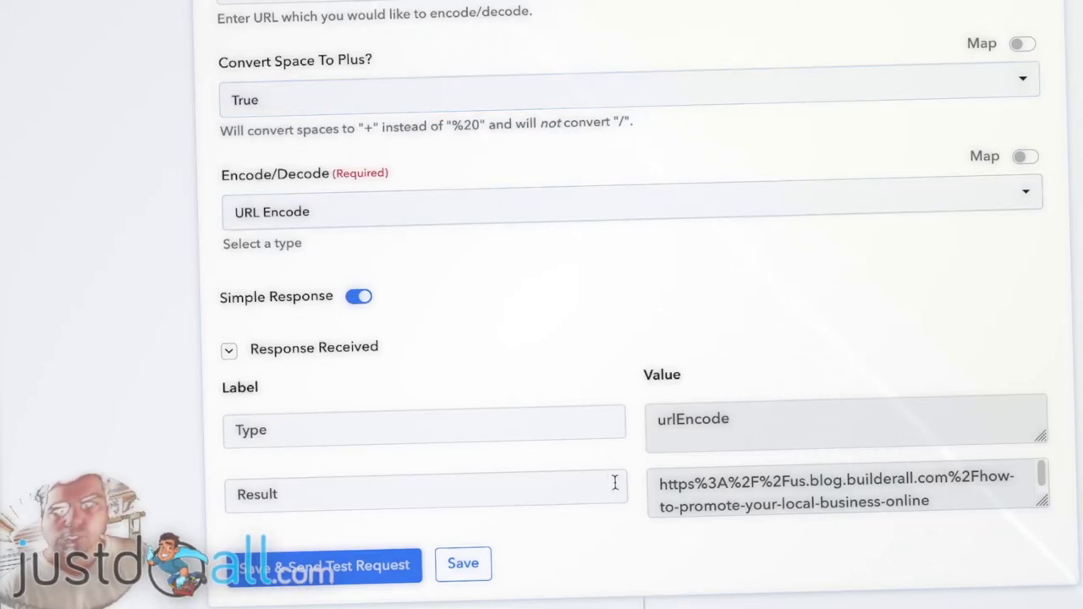
pyautogui.scroll(-2, 581, 302)
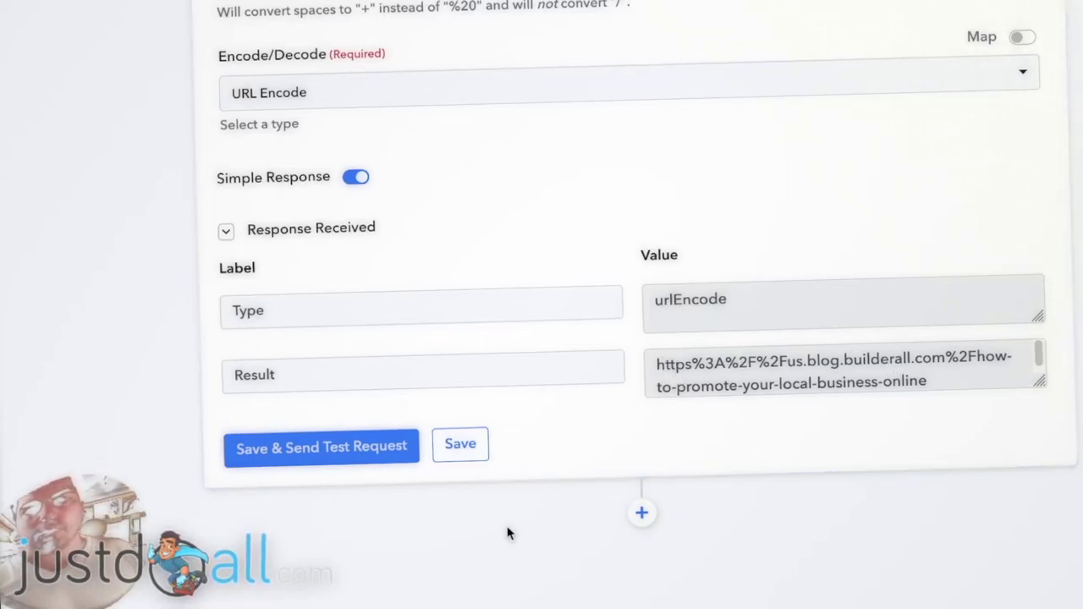
pyautogui.scroll(-1, 508, 532)
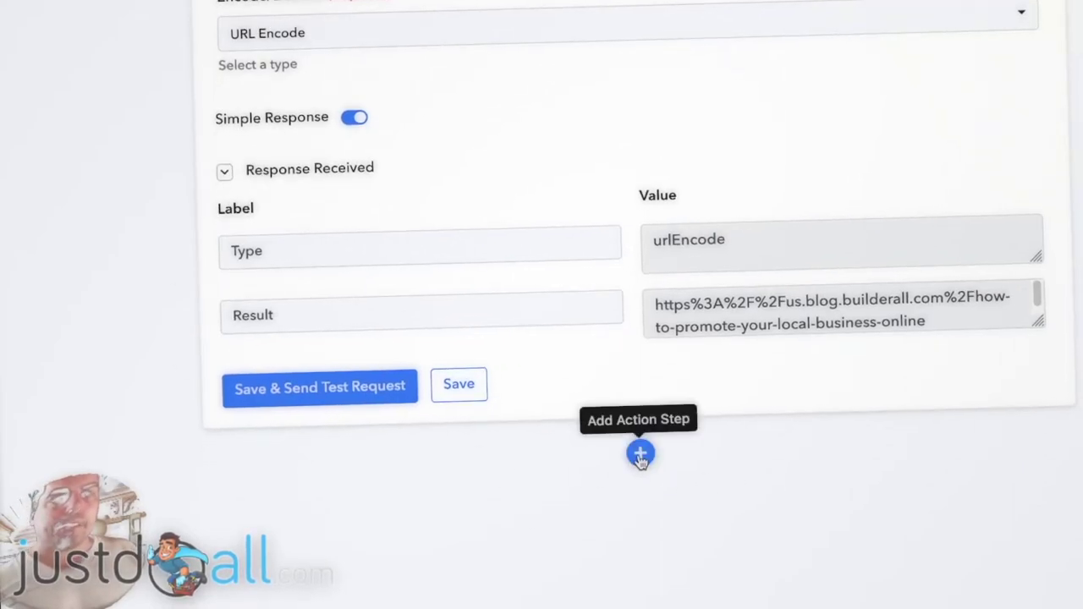
# Add a new action step after the URL encoder using Text Formatter.
pyautogui.click(641, 455)
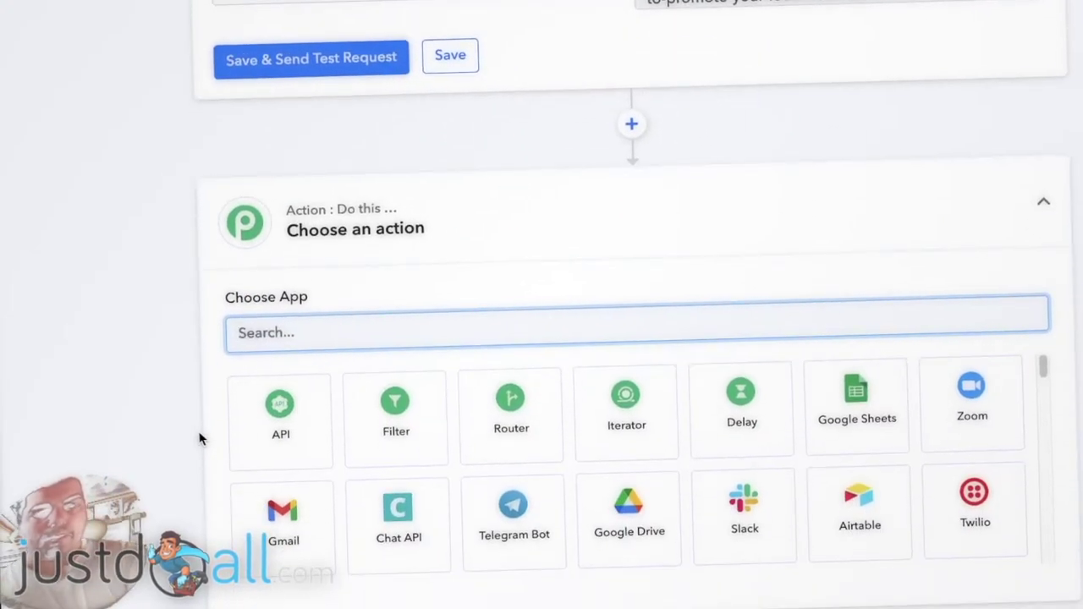
pyautogui.write('text')
pyautogui.click(408, 434)
# Browse the Text Formatter action events without choosing one, then reopen the app choices.
pyautogui.click(392, 423)
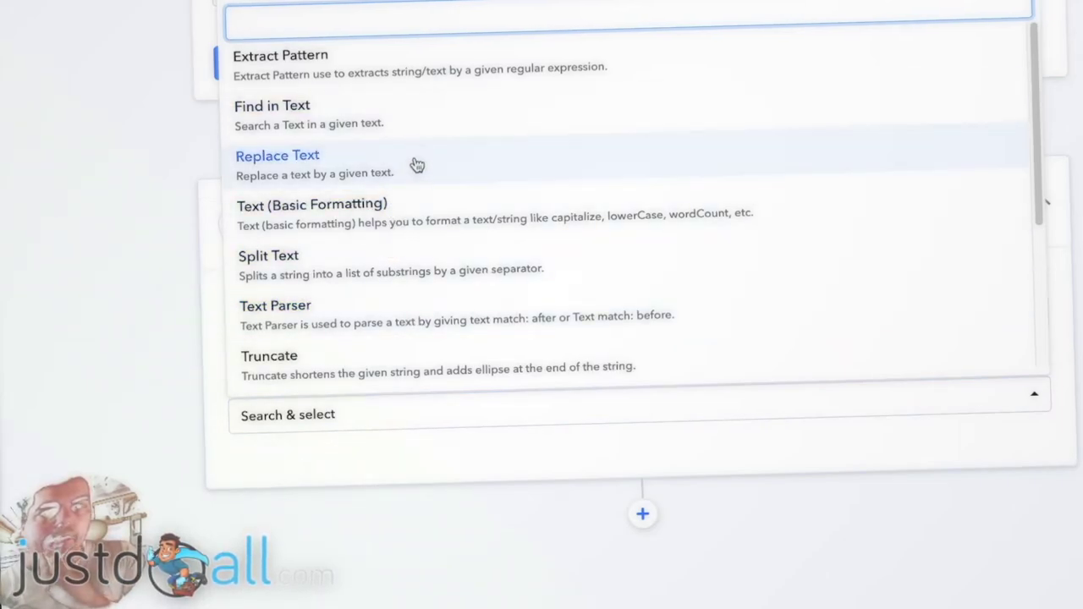
pyautogui.scroll(-1, 418, 157)
pyautogui.scroll(-3, 418, 163)
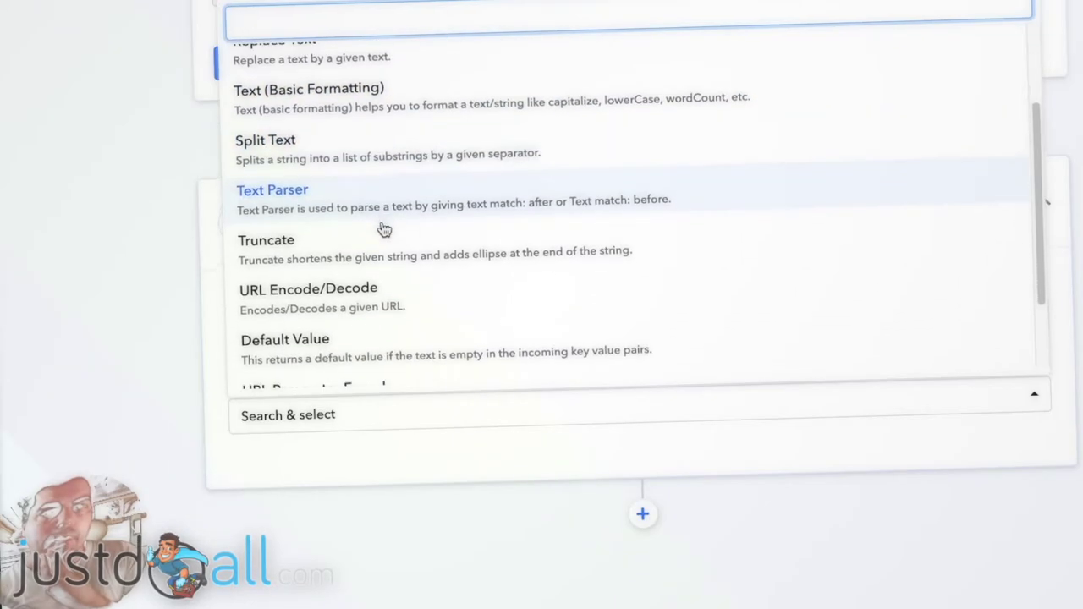
pyautogui.scroll(-2, 388, 231)
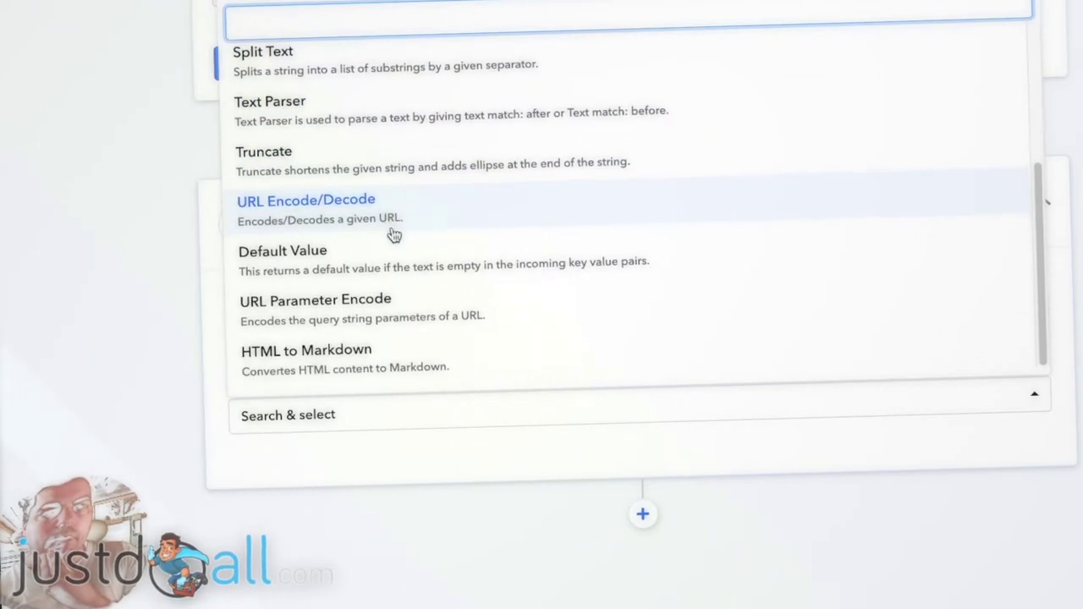
pyautogui.scroll(2, 391, 232)
pyautogui.scroll(4, 395, 235)
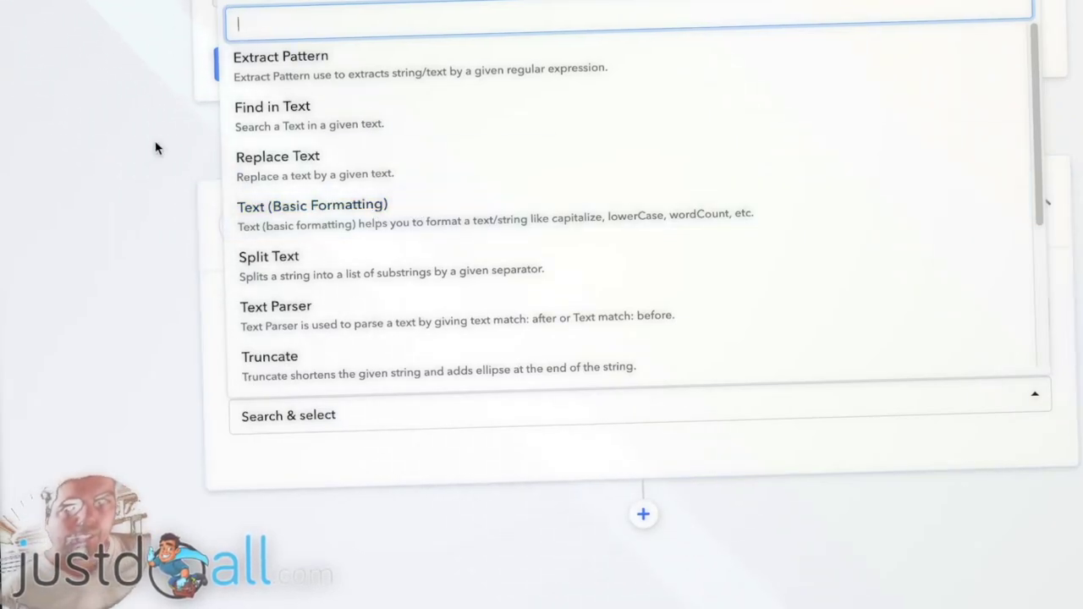
pyautogui.click(217, 298)
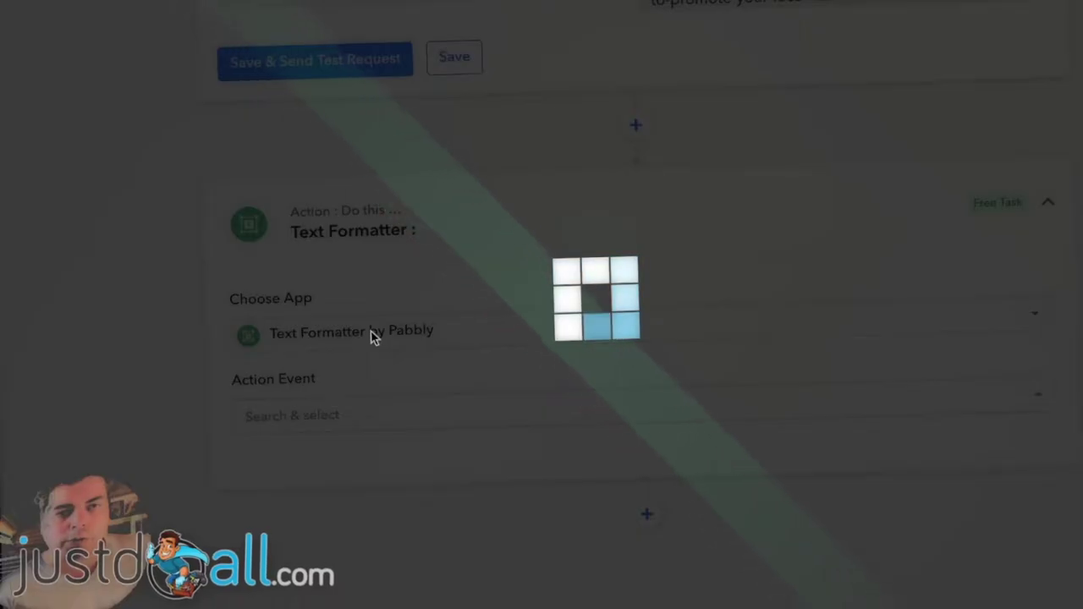
pyautogui.click(370, 331)
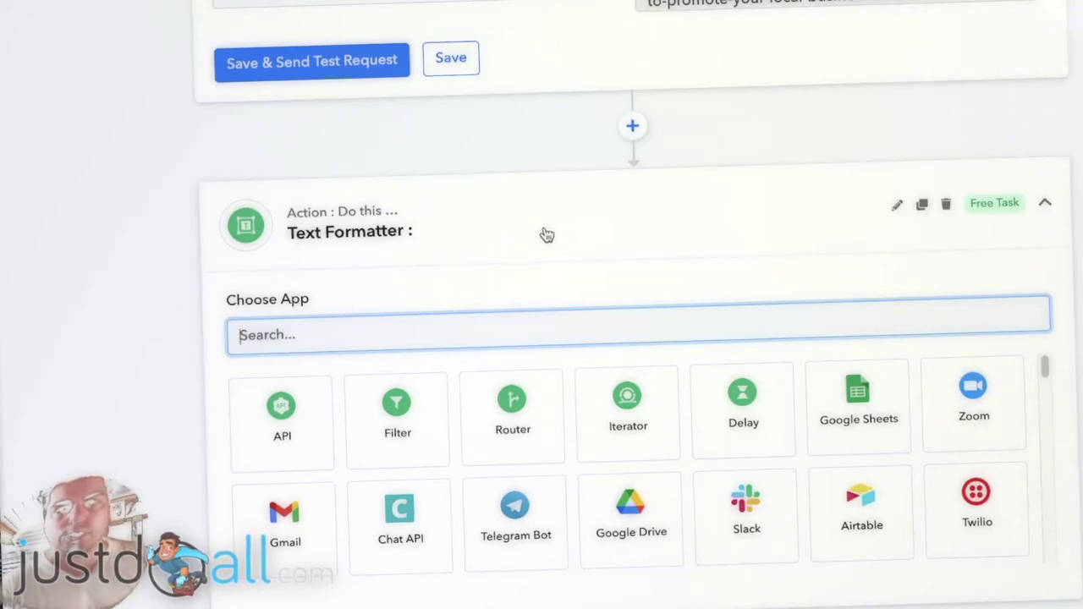
# Delete the unfinished Text Formatter step, confirming and dismissing the success message.
pyautogui.click(946, 205)
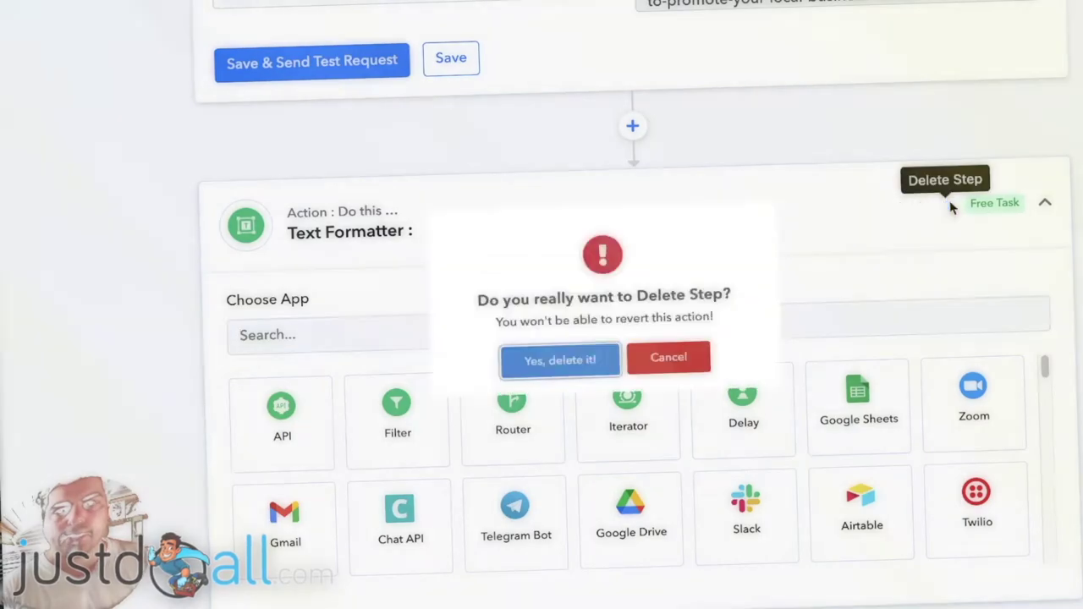
pyautogui.click(572, 384)
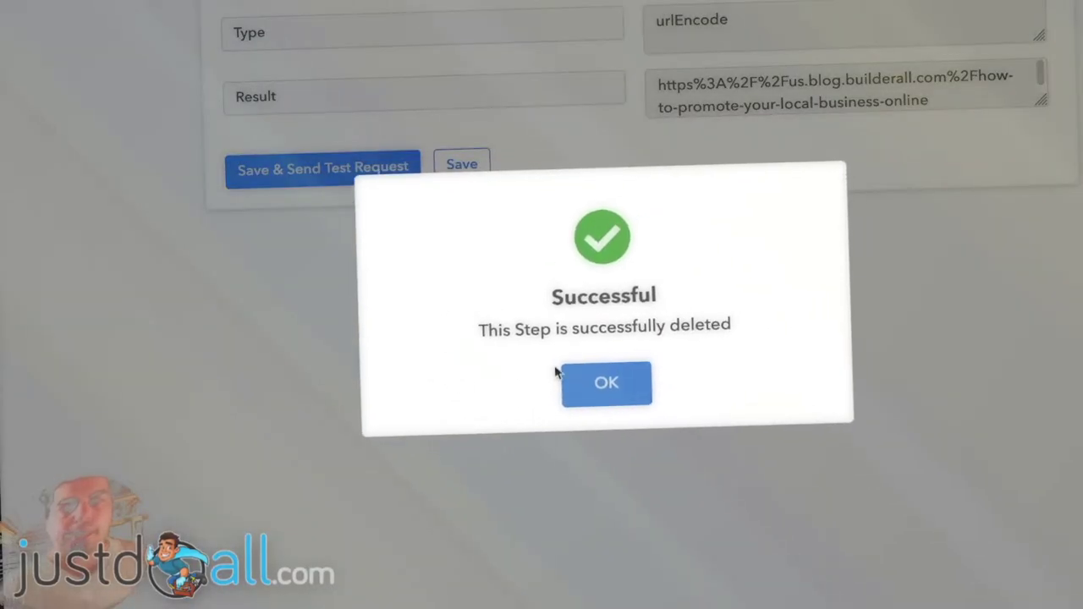
pyautogui.click(606, 383)
pyautogui.scroll(2, 290, 327)
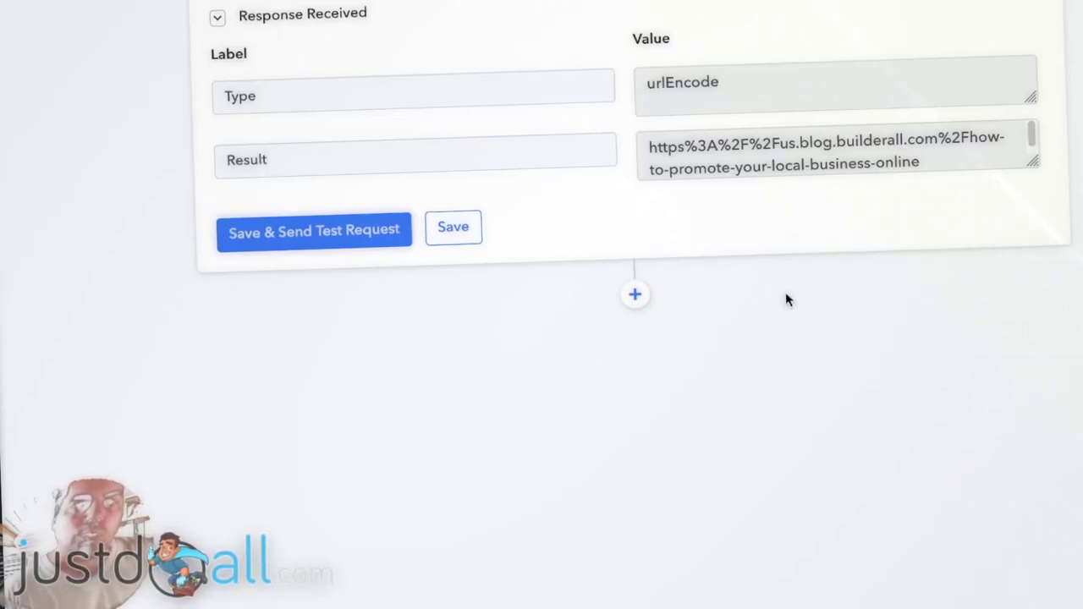
# Add a new action step after the URL encoder using Facebook Groups, found by searching 'face'.
pyautogui.click(635, 296)
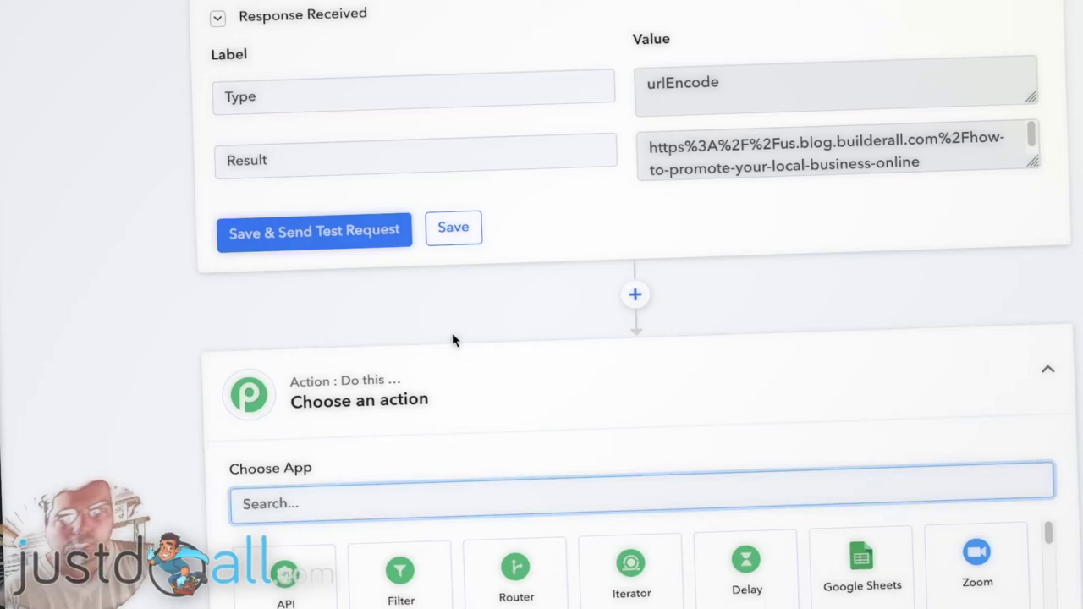
pyautogui.scroll(-1, 452, 279)
pyautogui.write('face')
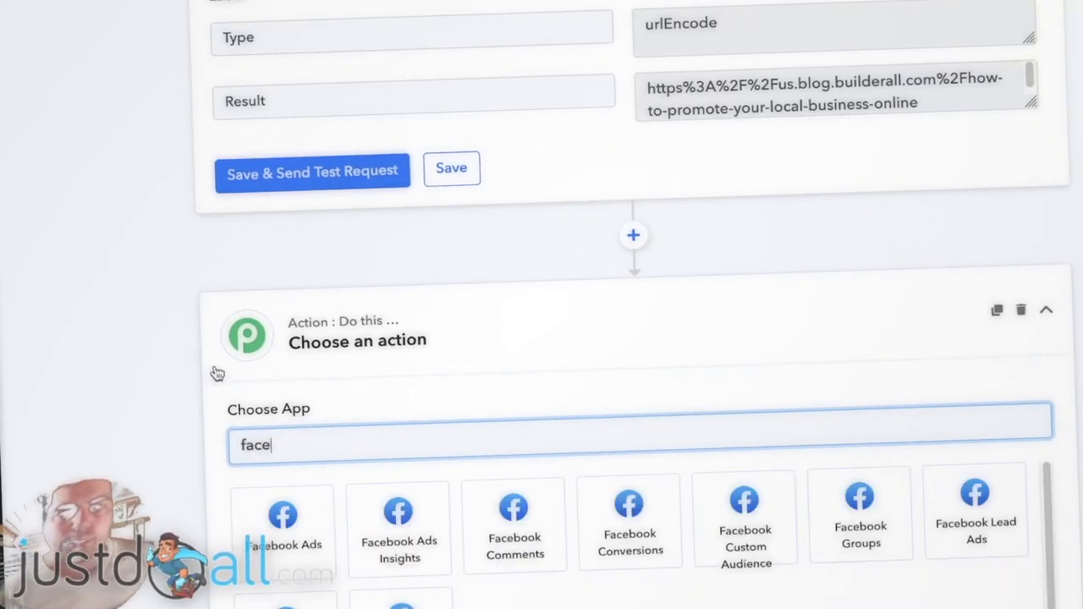
pyautogui.scroll(-2, 216, 370)
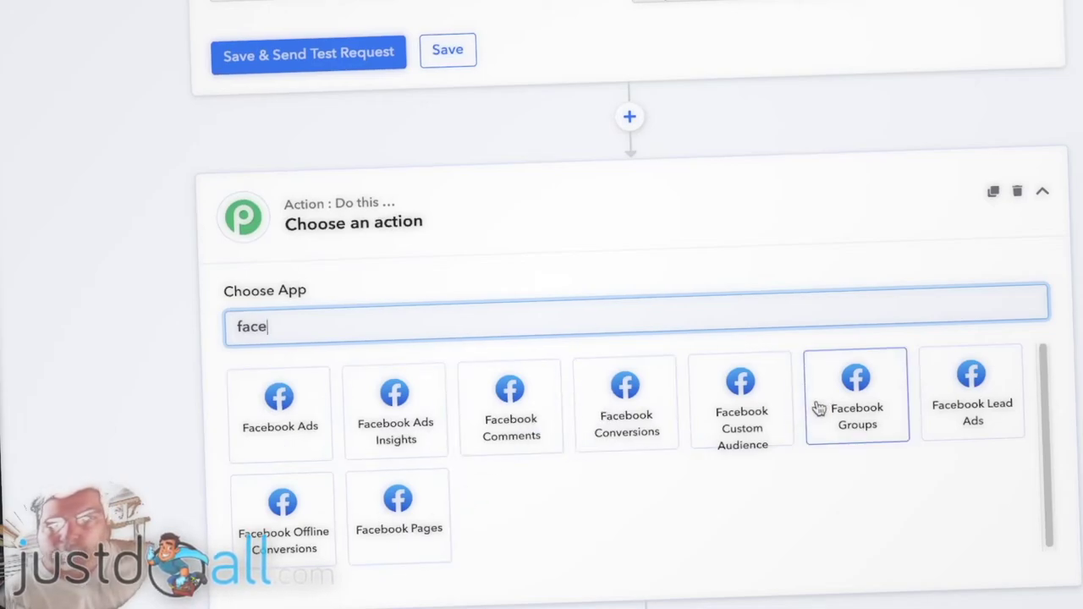
pyautogui.click(851, 393)
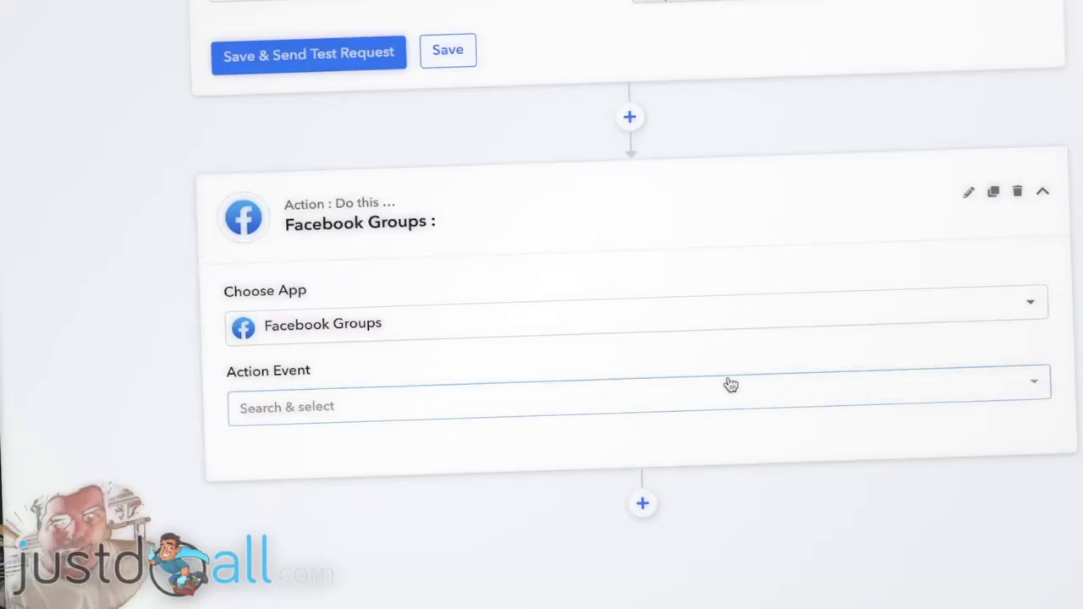
# Set the action event to Post Message and connect the step.
pyautogui.click(358, 406)
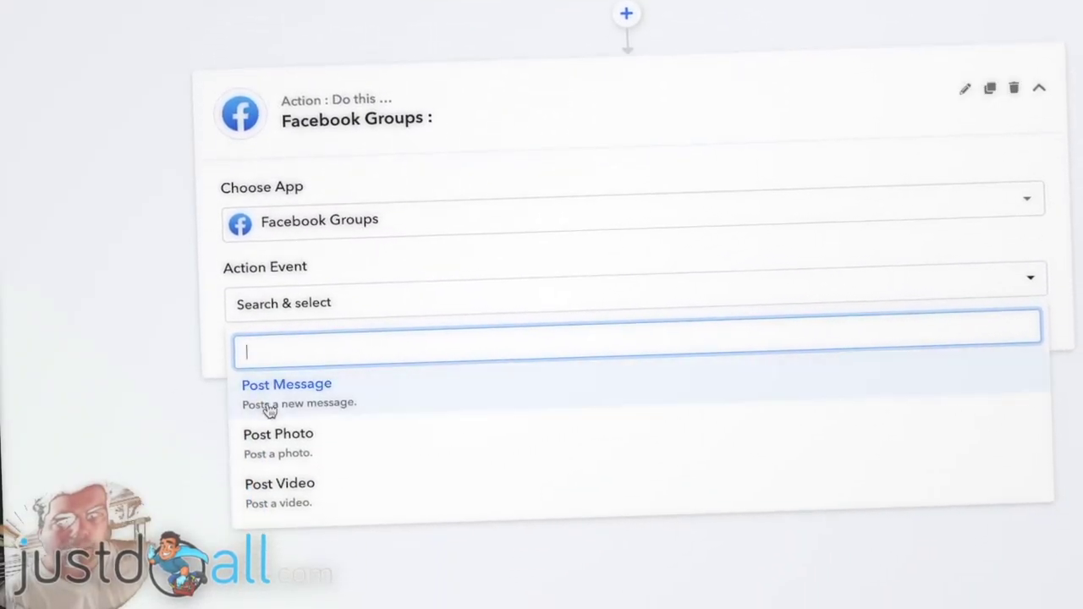
pyautogui.click(404, 403)
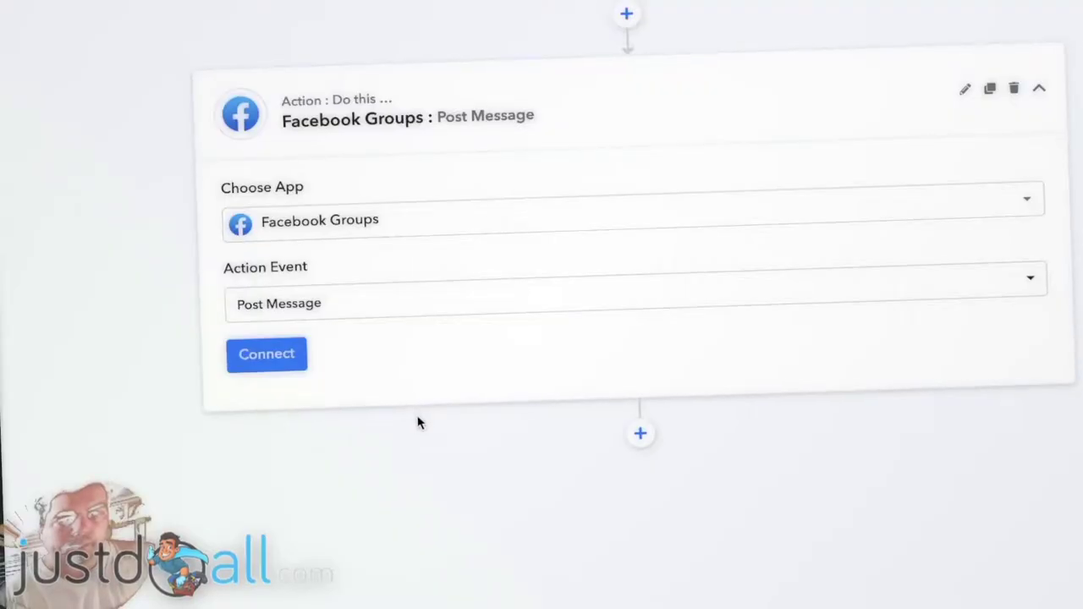
pyautogui.click(282, 355)
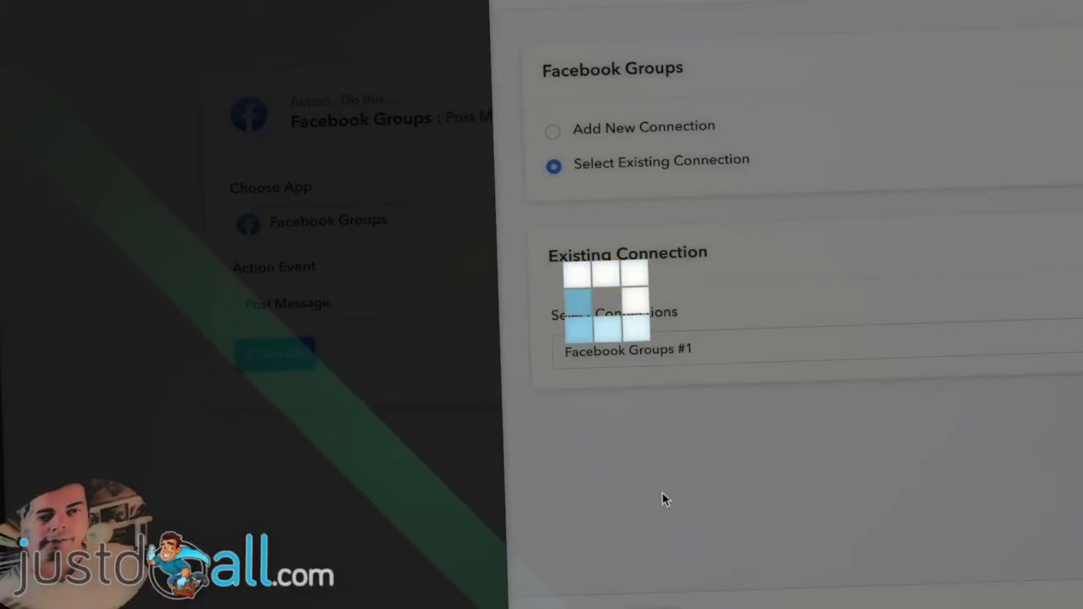
# Select 'Just Do All ( Builderall Affiliate )' as the group to post in.
pyautogui.scroll(-2, 185, 254)
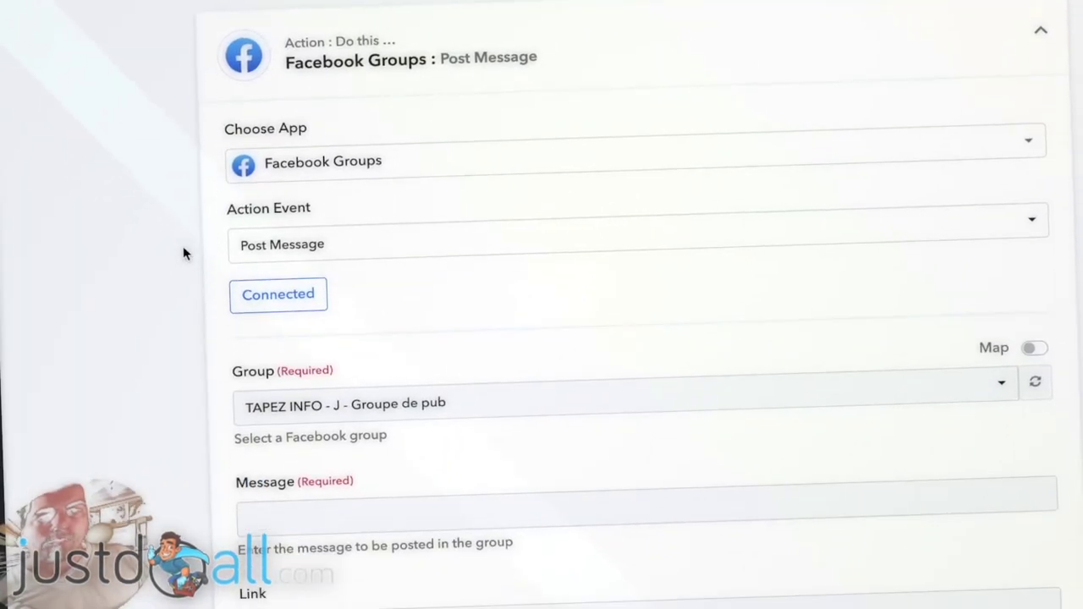
pyautogui.click(586, 297)
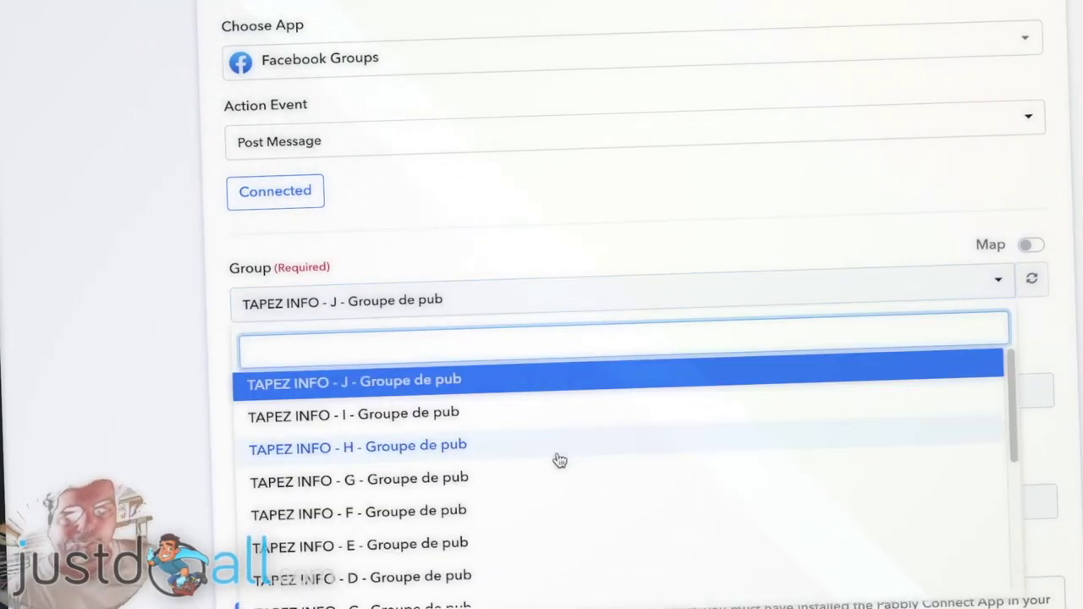
pyautogui.scroll(-4, 551, 460)
pyautogui.scroll(-4, 508, 443)
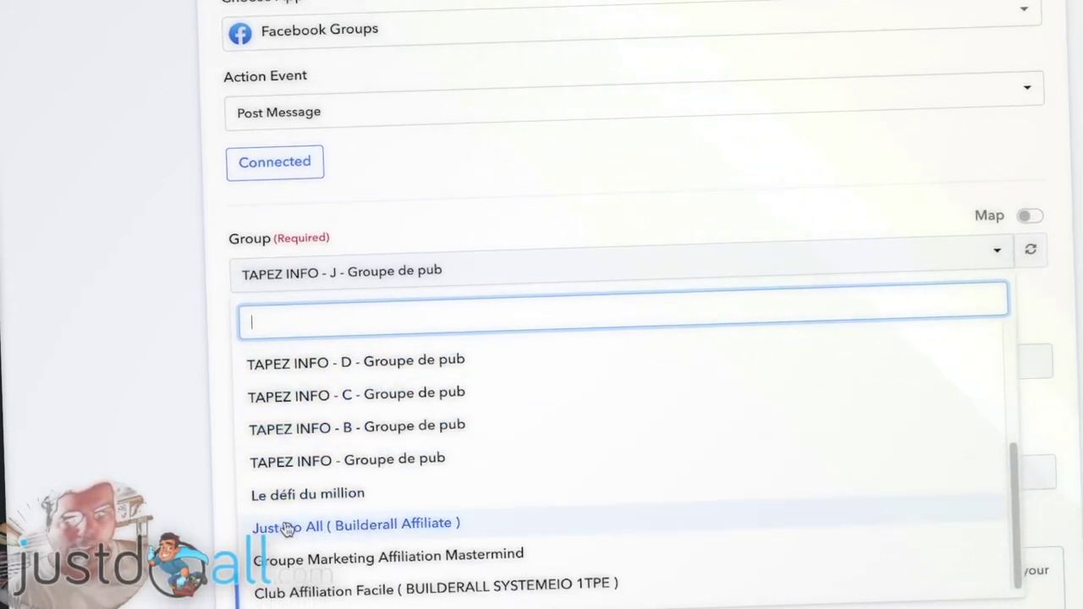
pyautogui.click(329, 530)
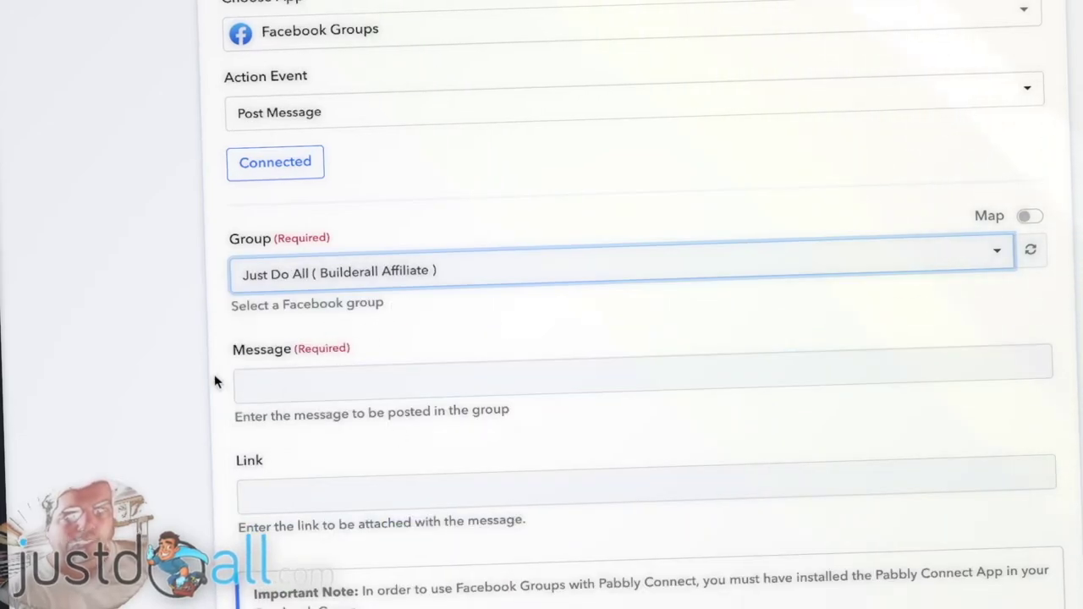
pyautogui.scroll(-1, 214, 383)
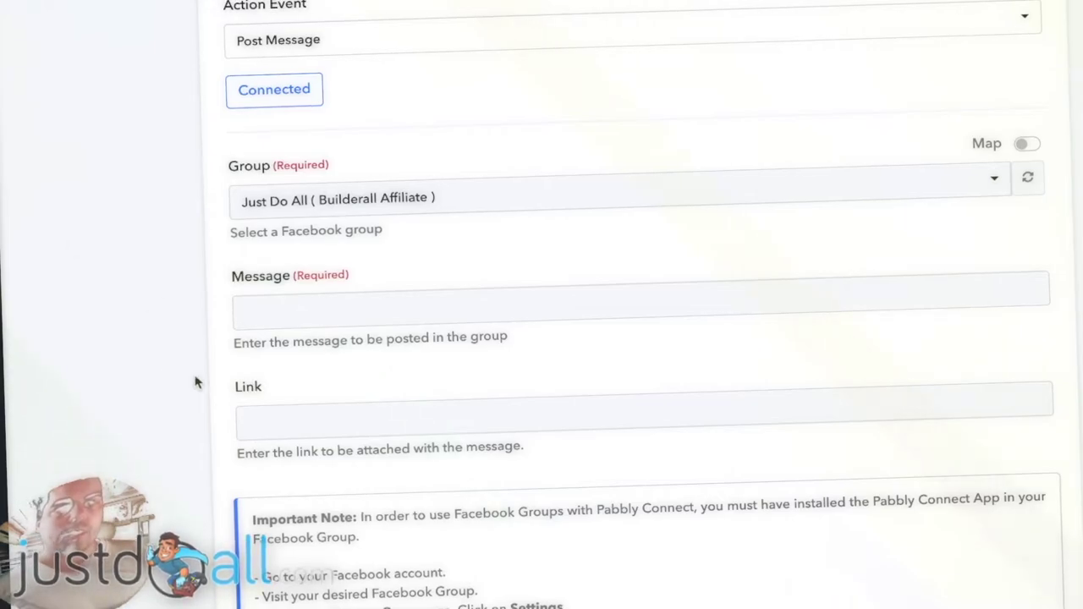
# Paste the Builderall affiliate share link into Link and check its affiliate id.
pyautogui.click(289, 420)
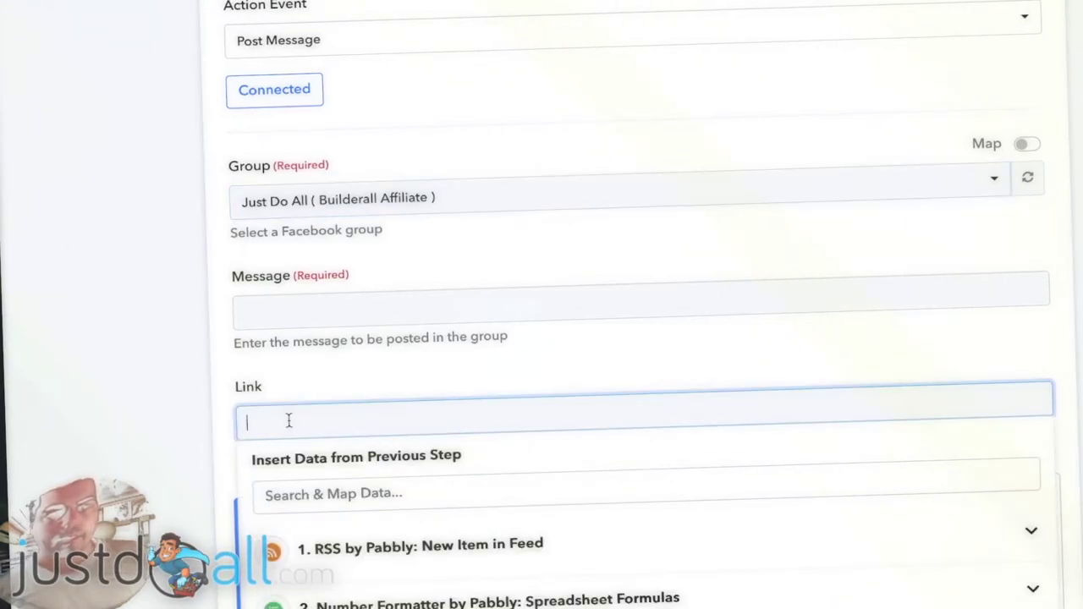
pyautogui.write('https://office.builderall.com/us/franchise/share/545219?p1=rd&p2=')
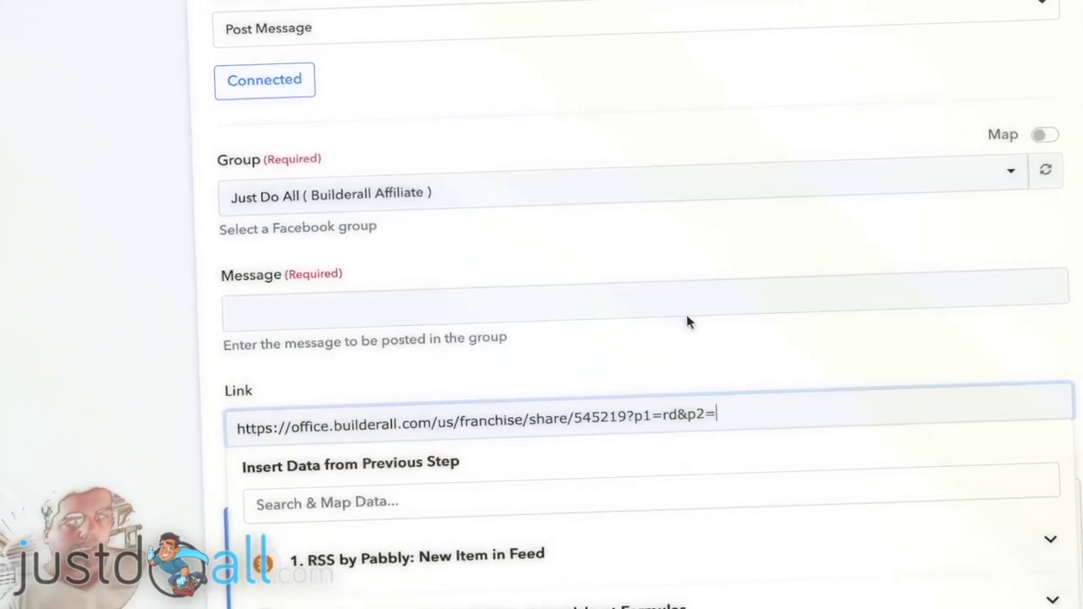
pyautogui.press('Tab')
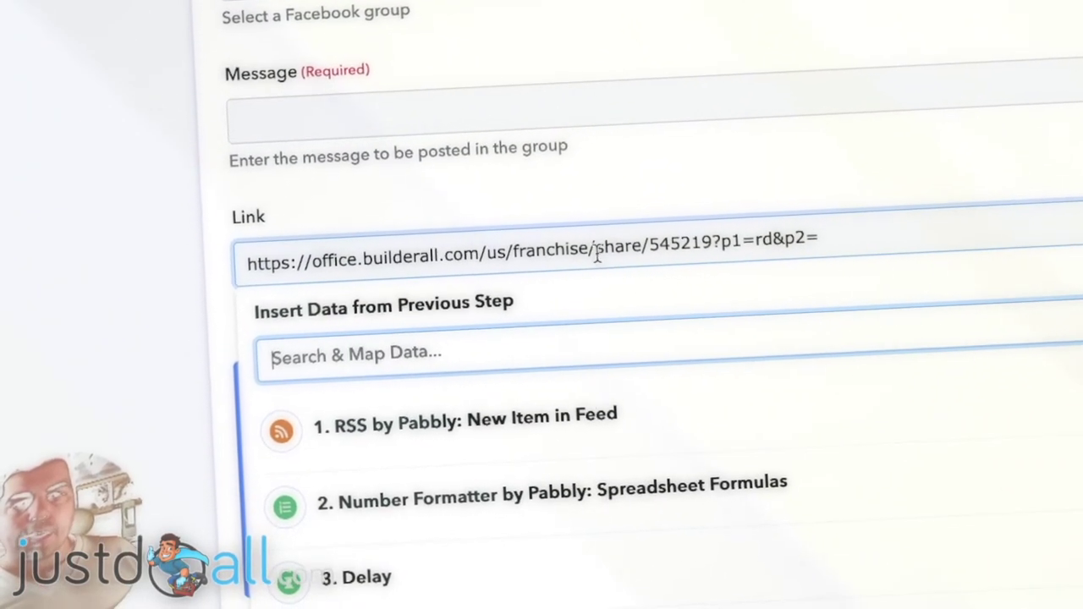
pyautogui.moveTo(659, 232); pyautogui.dragTo(699, 230)
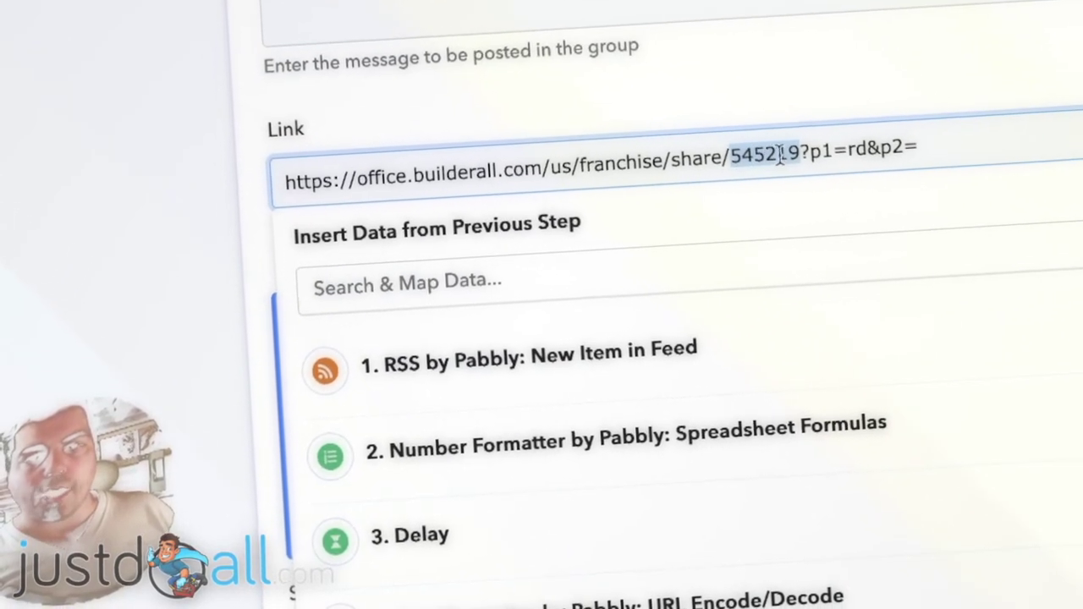
pyautogui.moveTo(795, 144); pyautogui.dragTo(811, 141)
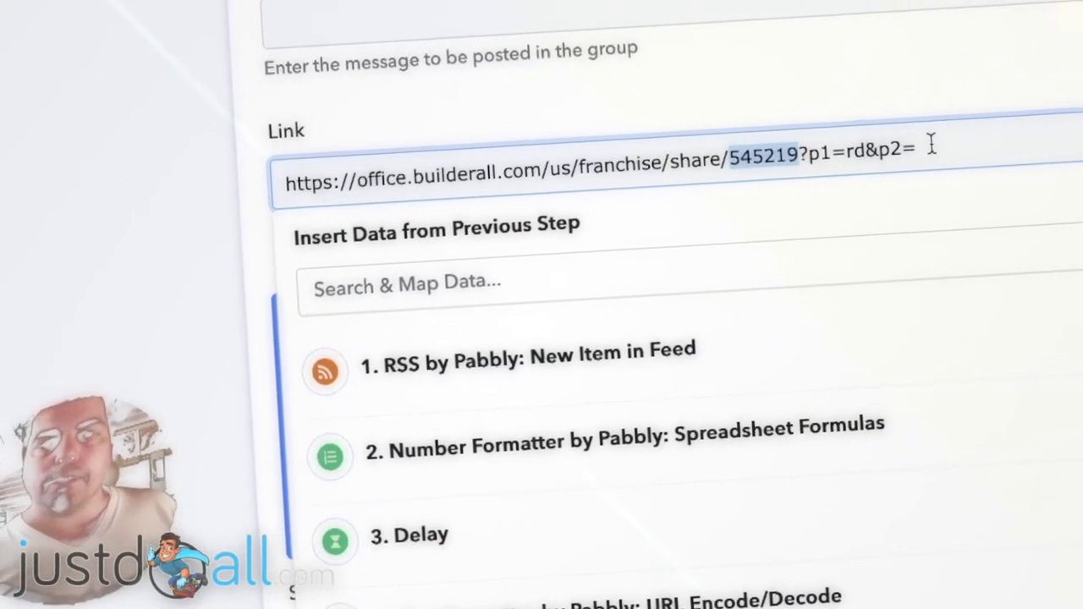
pyautogui.click(910, 163)
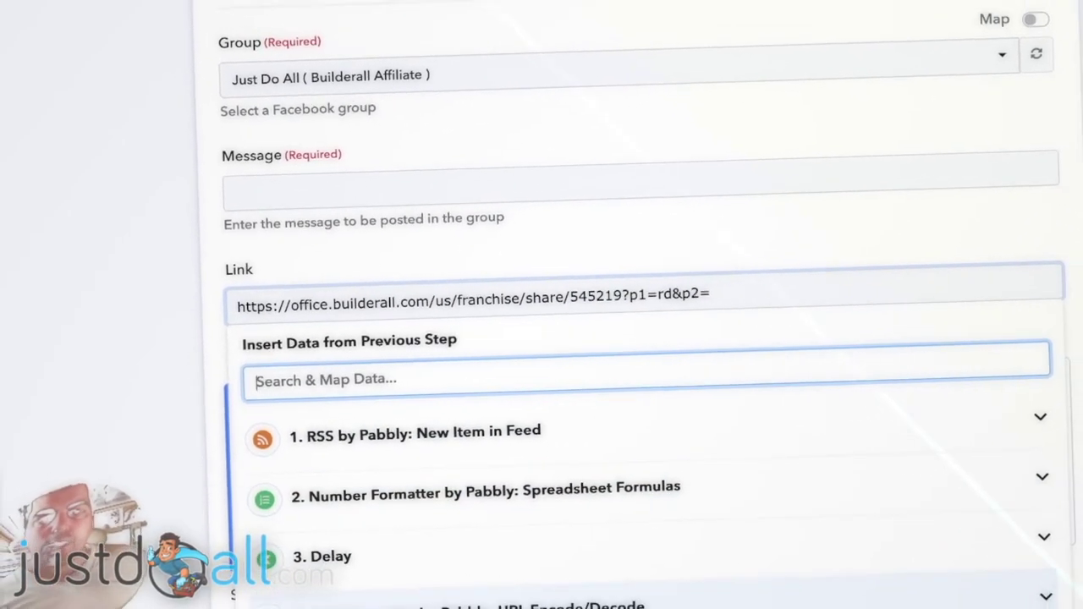
# Insert step 4's encoded 4. Result after the affiliate link and review the field.
pyautogui.click(579, 536)
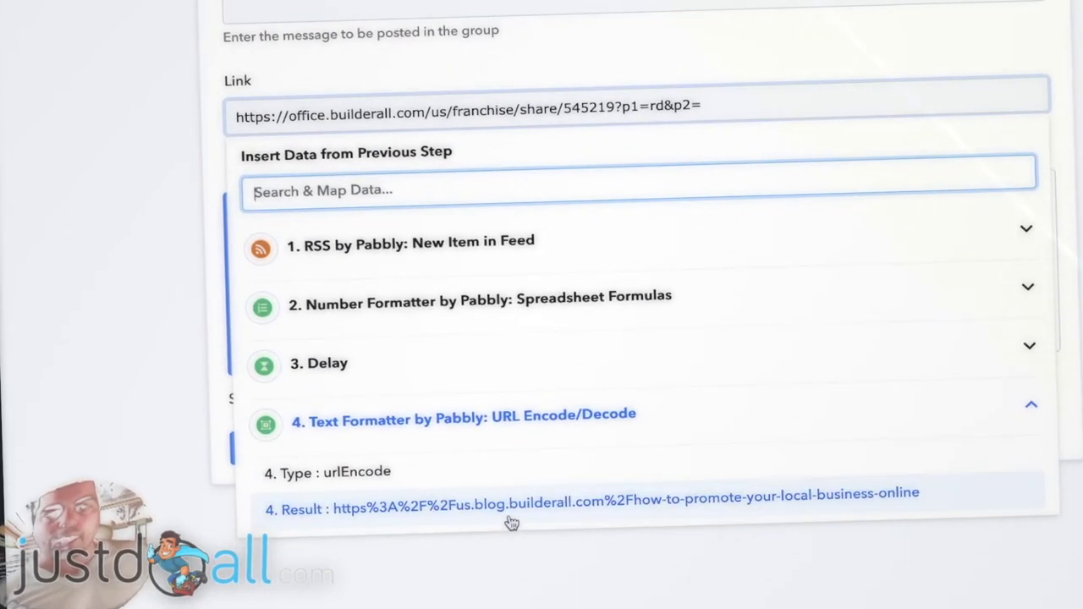
pyautogui.click(675, 505)
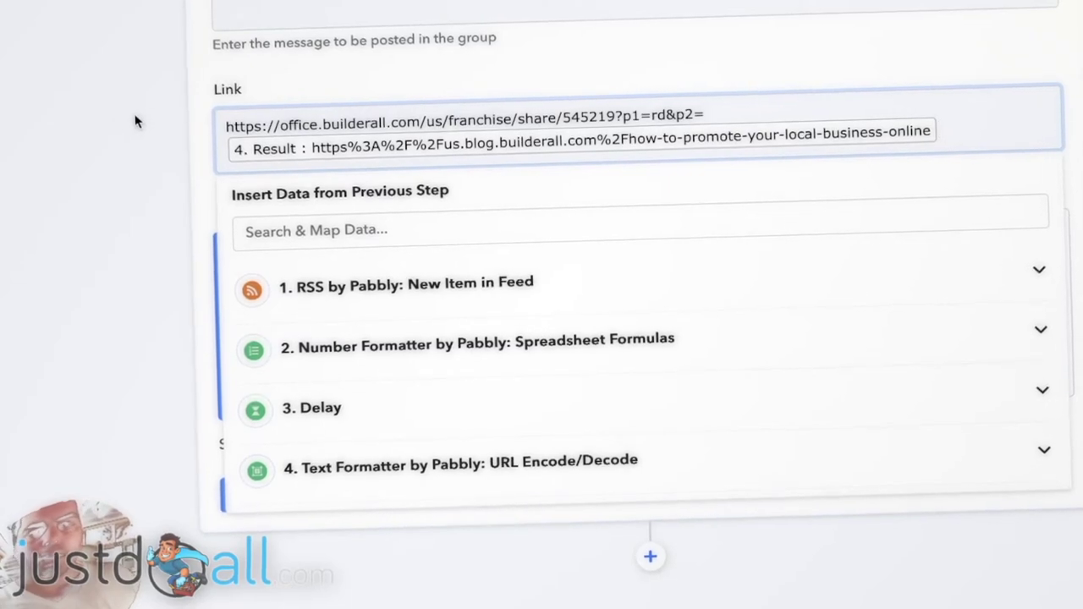
pyautogui.click(164, 96)
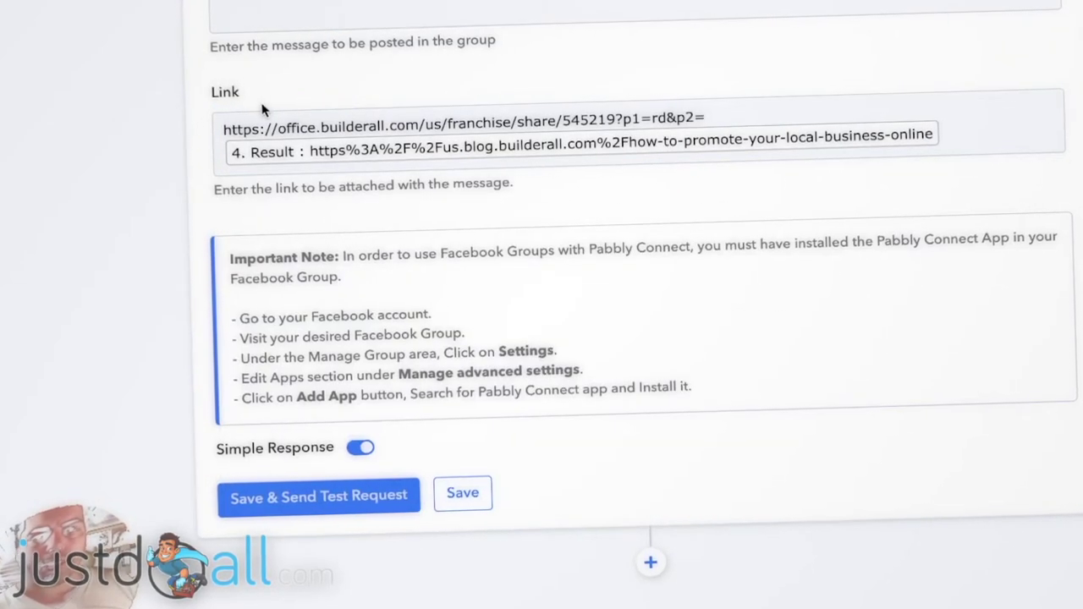
pyautogui.click(571, 110)
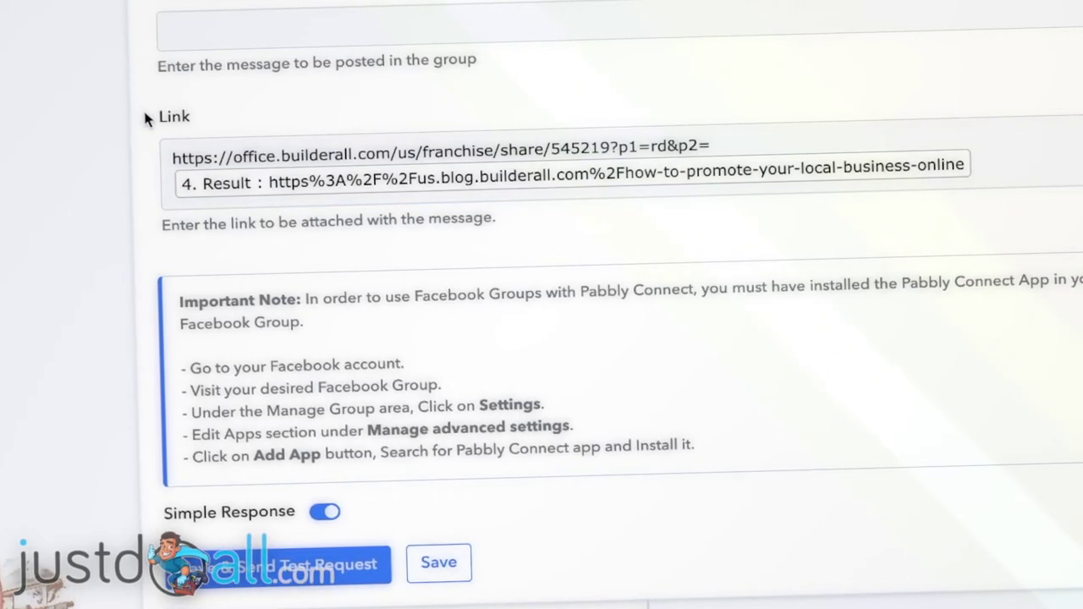
pyautogui.click(174, 115)
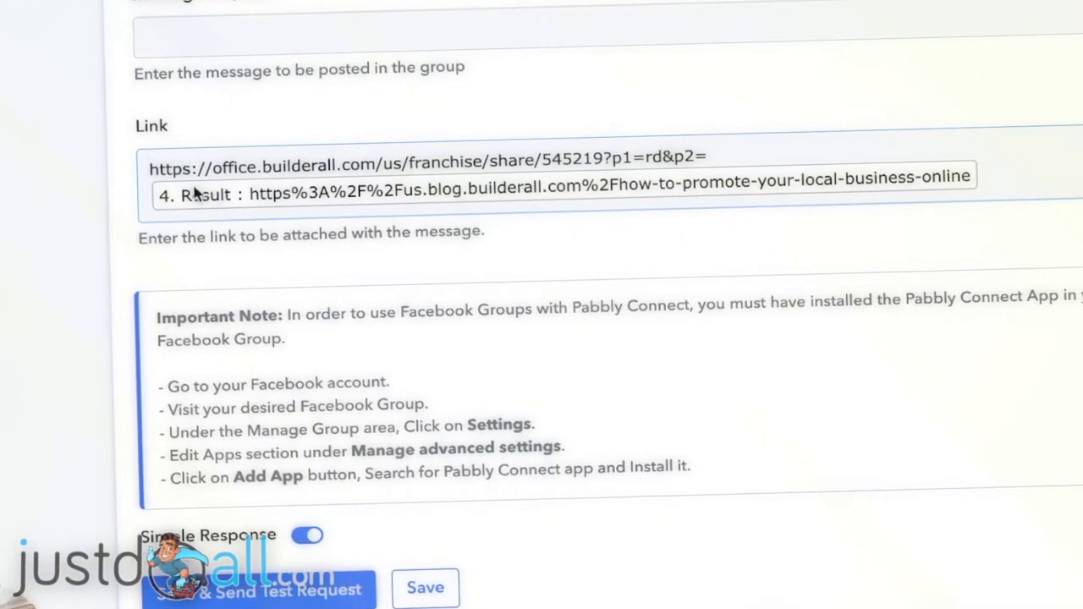
pyautogui.click(182, 44)
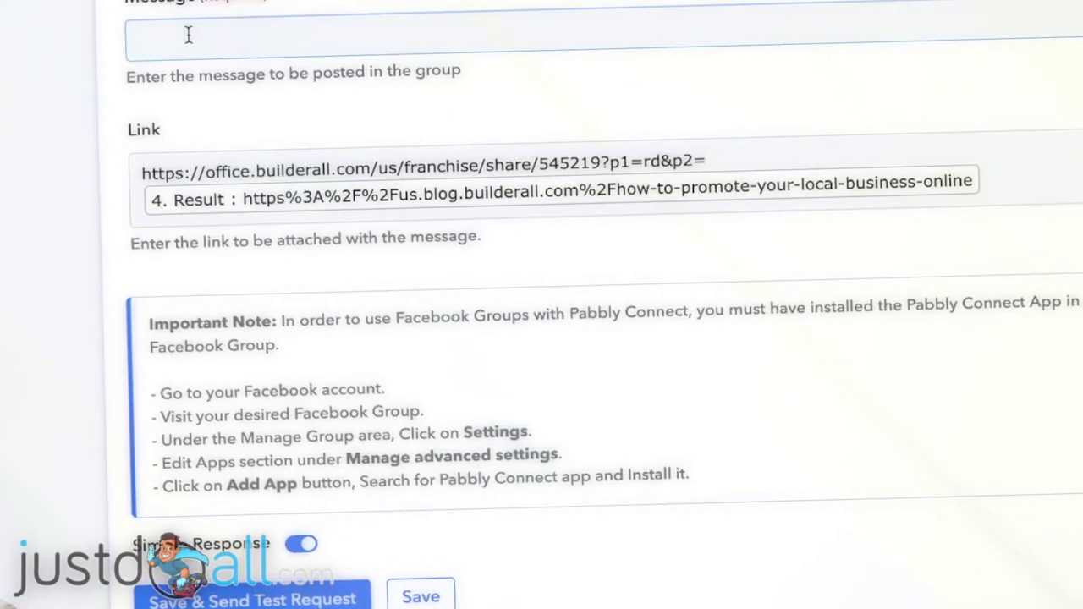
pyautogui.click(235, 173)
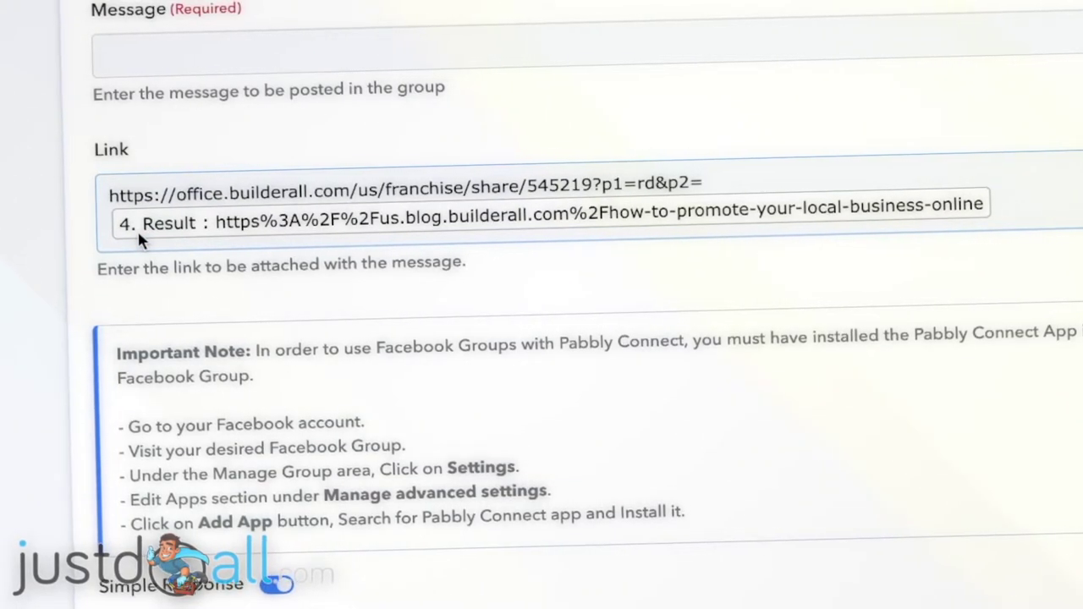
pyautogui.click(115, 166)
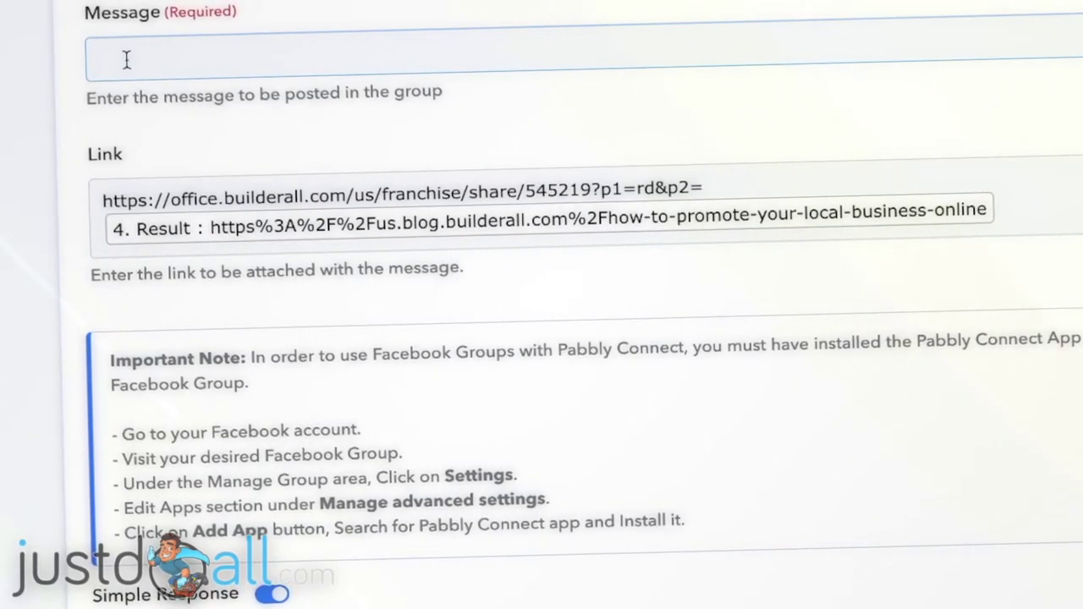
# Type 'Hello, here's the newest article' in Message and insert the RSS 1. Title between quotes.
pyautogui.click(126, 54)
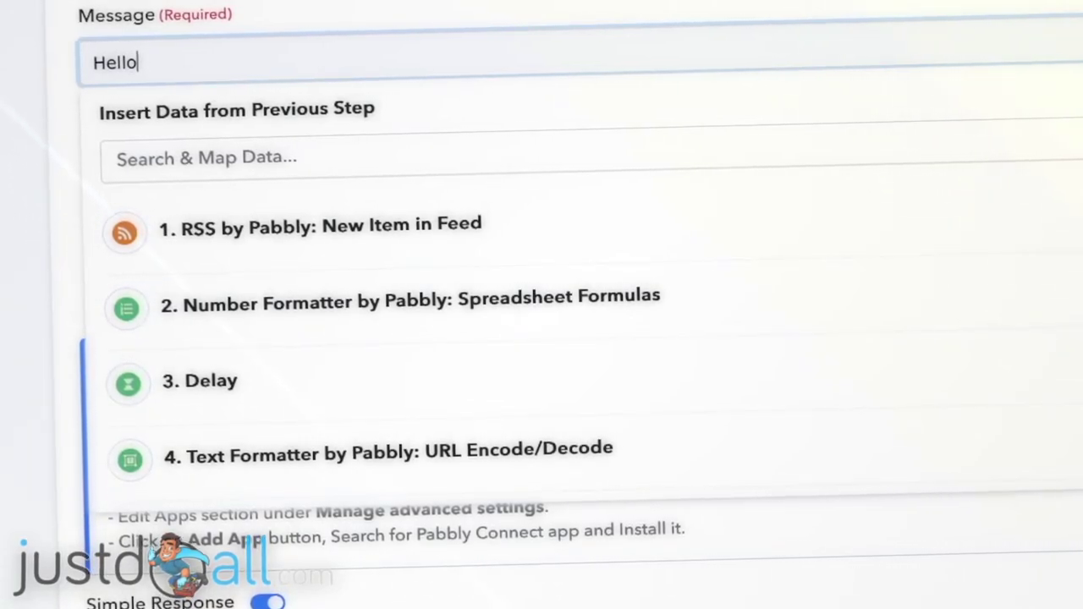
pyautogui.write("Hello, here's the newest article on Builderall's blog, enjoy:")
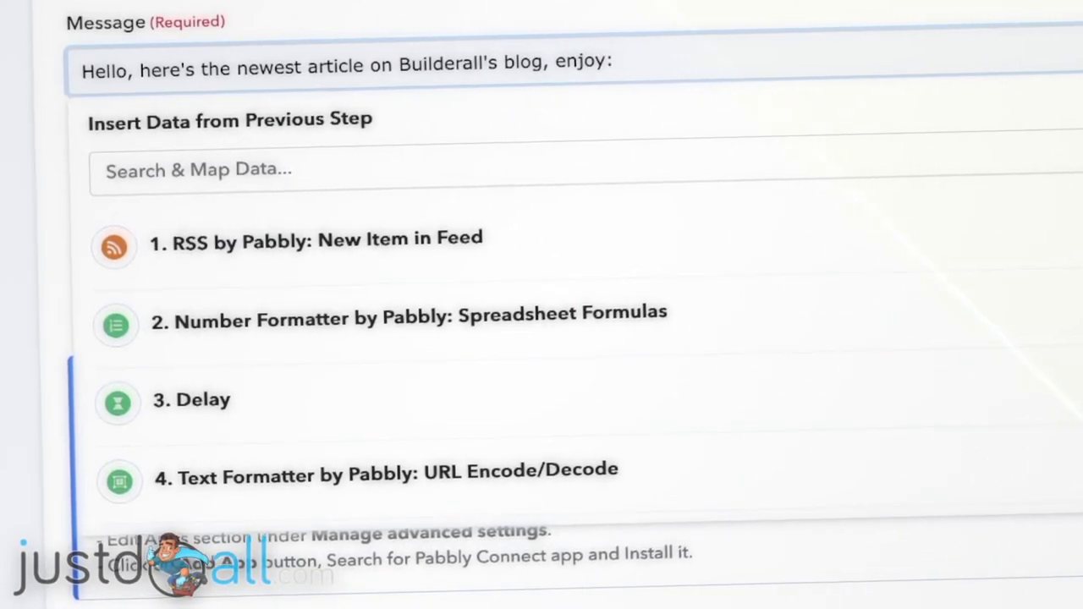
pyautogui.press('Return')
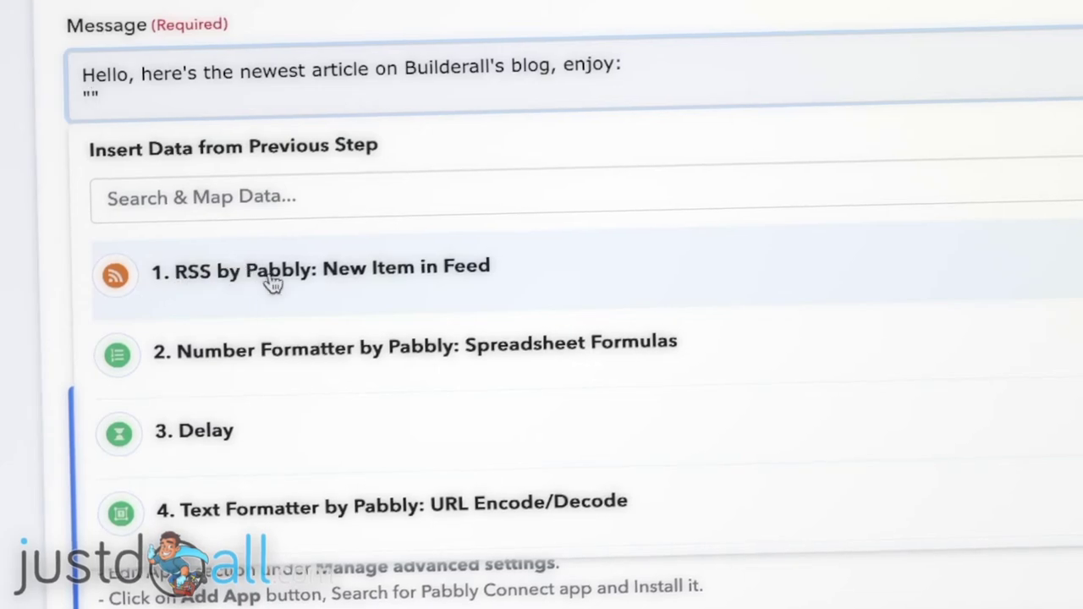
pyautogui.click(281, 283)
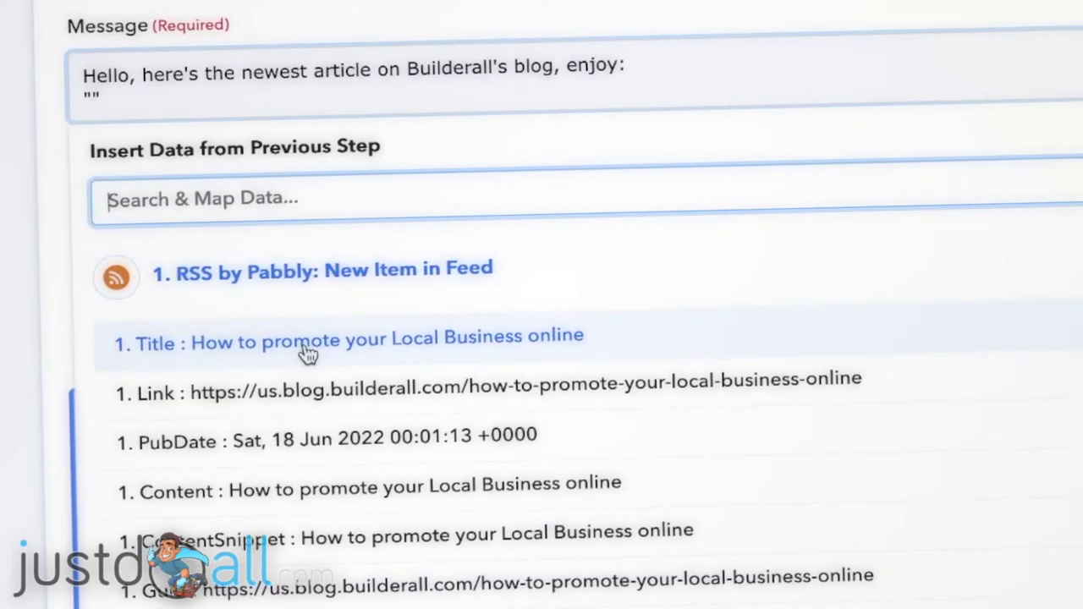
pyautogui.click(310, 353)
pyautogui.click(244, 52)
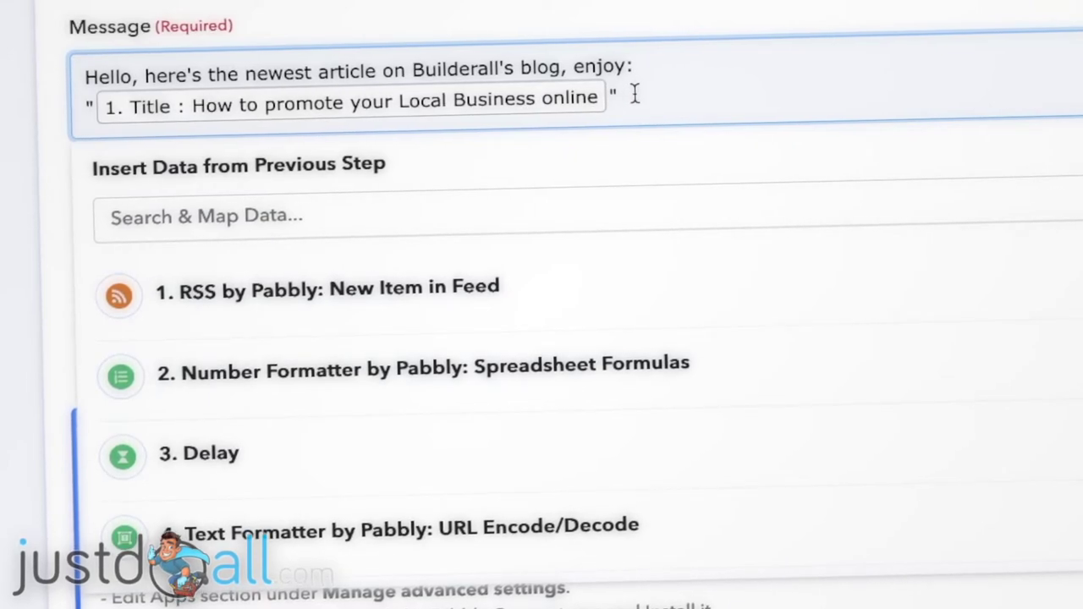
pyautogui.press('Return')
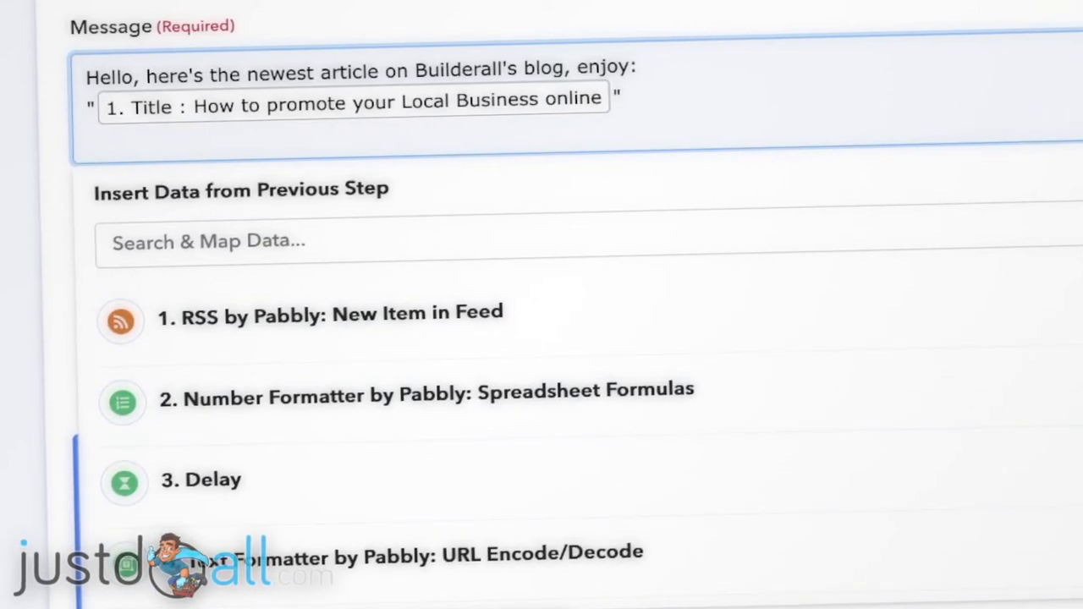
pyautogui.write('...')
pyautogui.press('Return')
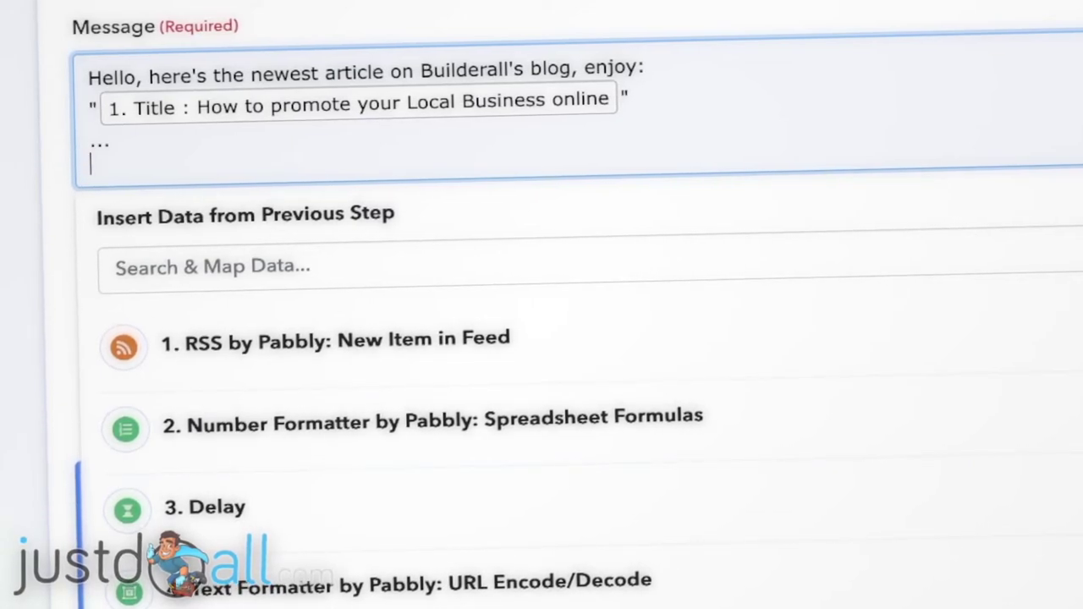
pyautogui.write('If you')
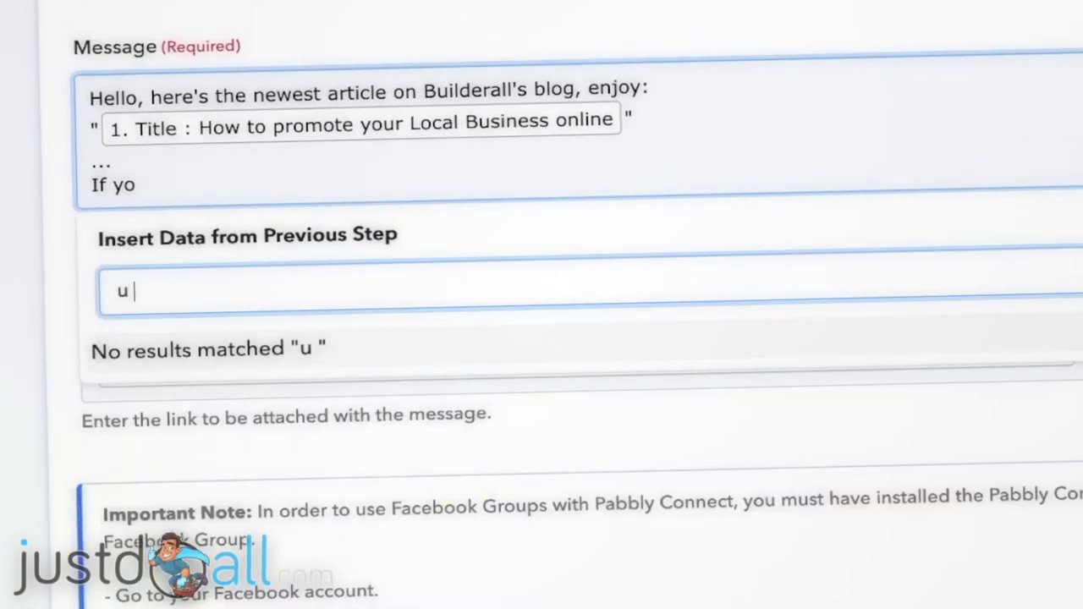
pyautogui.press('BackSpace')
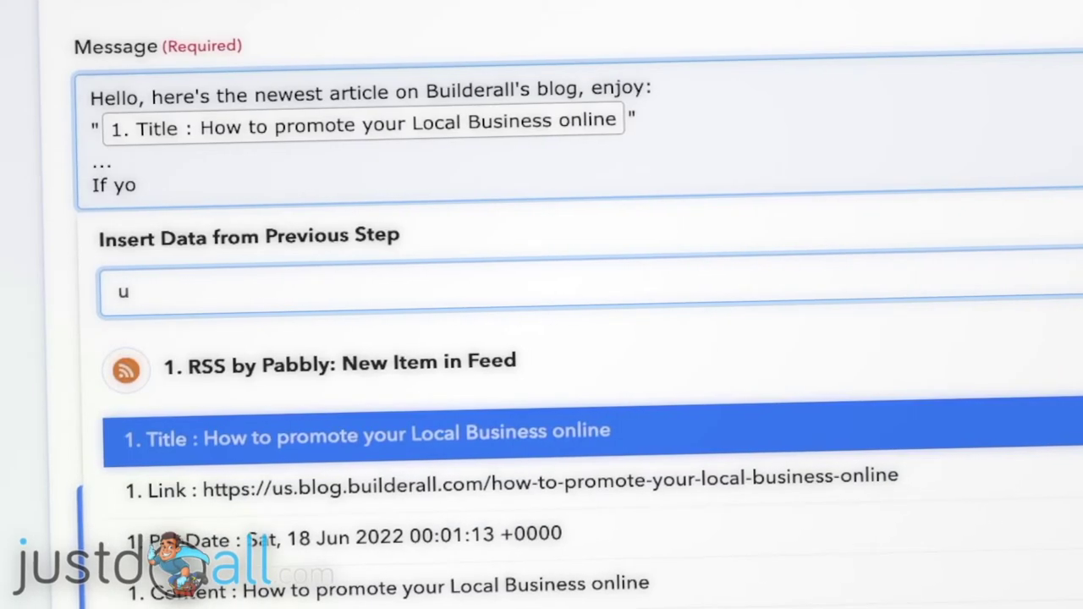
pyautogui.click(178, 185)
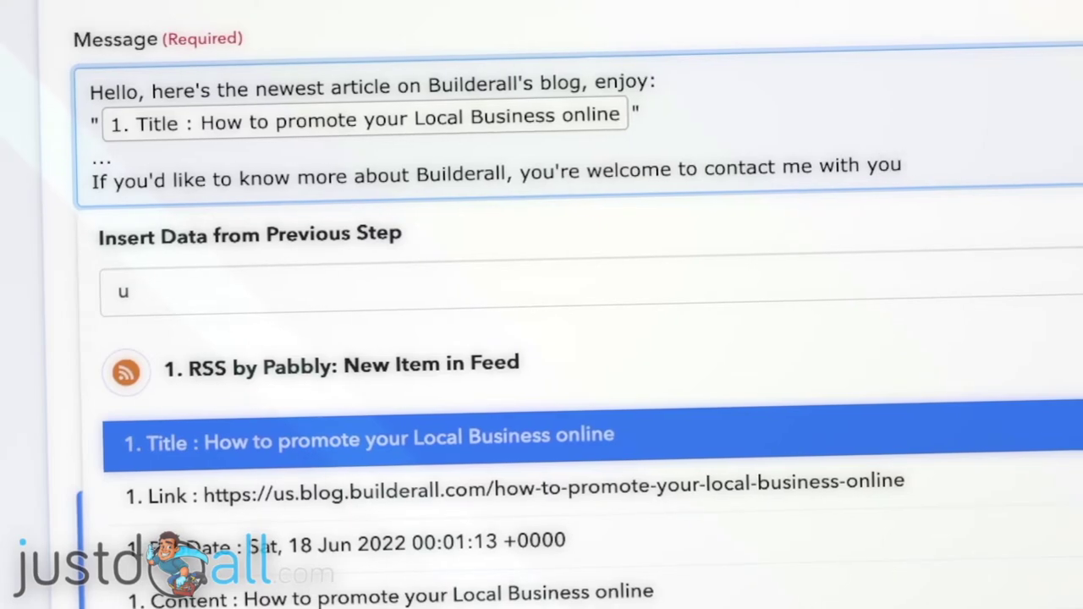
pyautogui.write('ns')
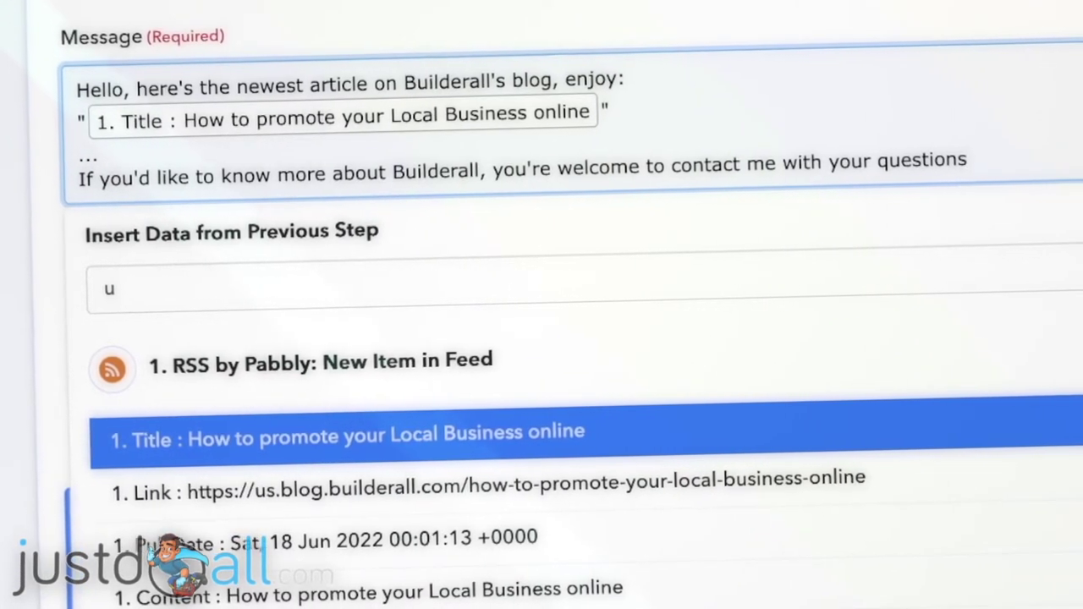
pyautogui.write(', or just ')
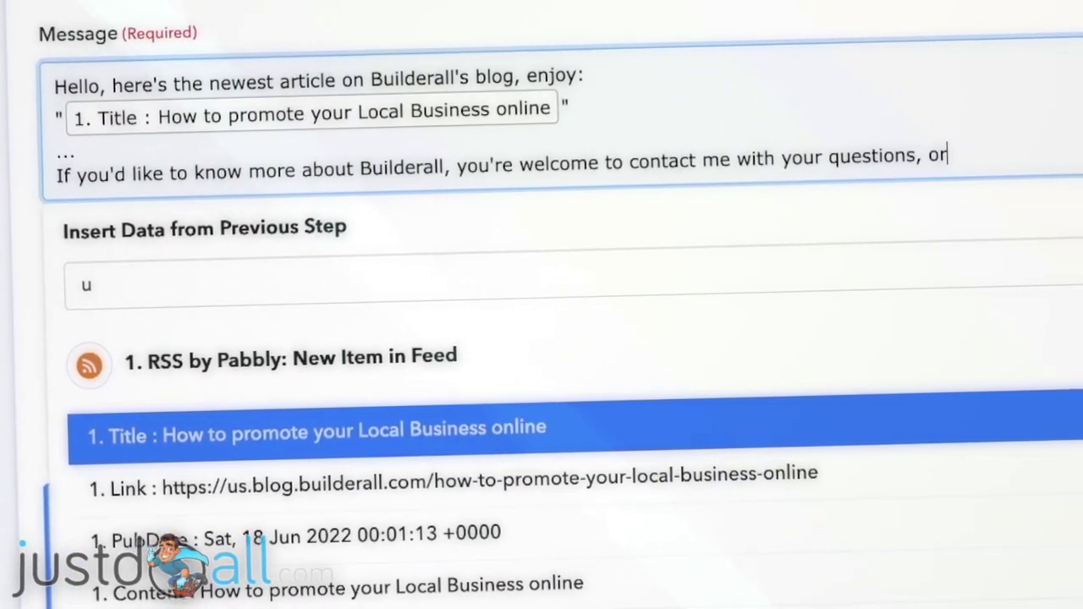
pyautogui.write('go to https://JustDoAll.com')
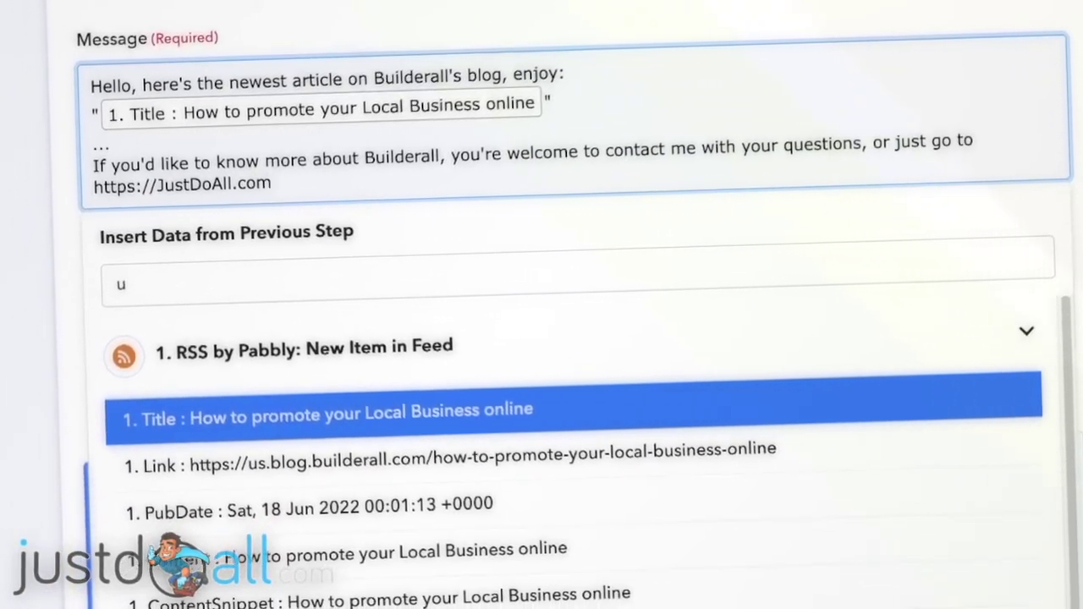
pyautogui.write(' and experience it for')
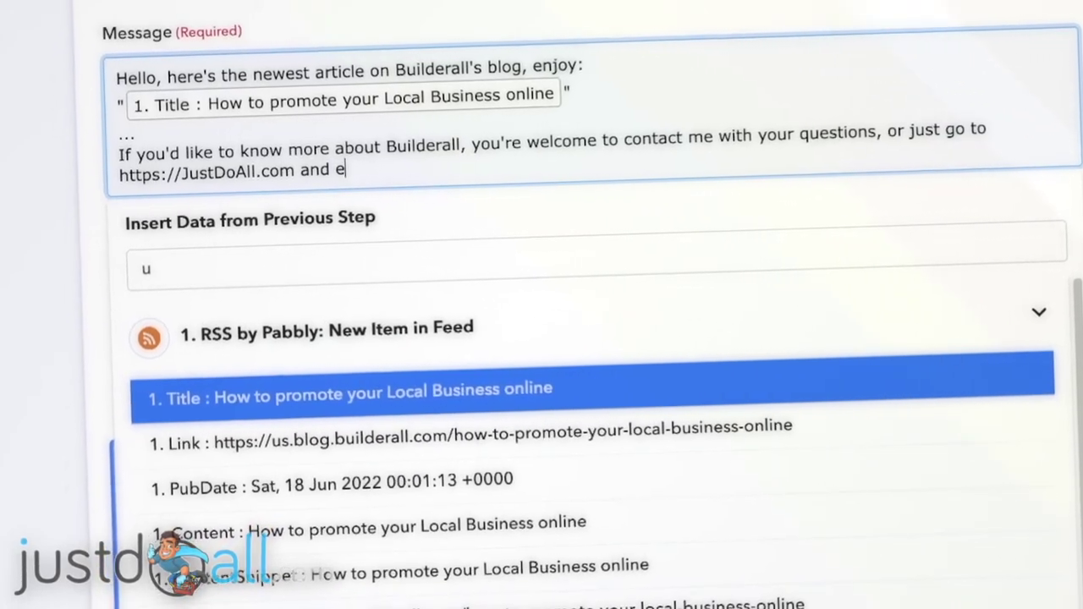
pyautogui.write(' yourself!')
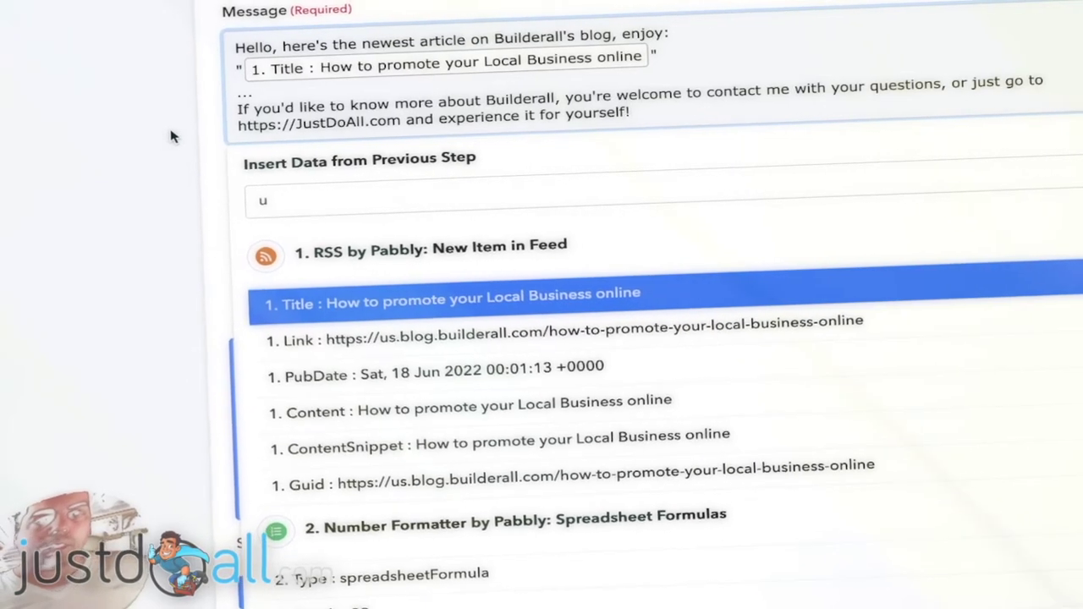
# Check the Link field, then save the Facebook Groups step and send a test post.
pyautogui.click(174, 134)
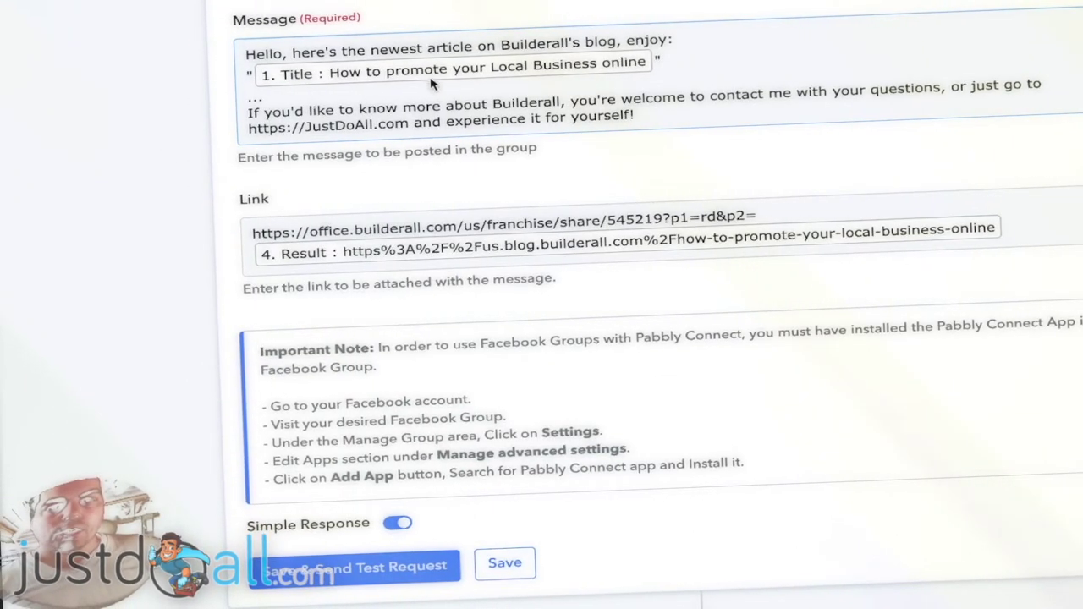
pyautogui.click(480, 243)
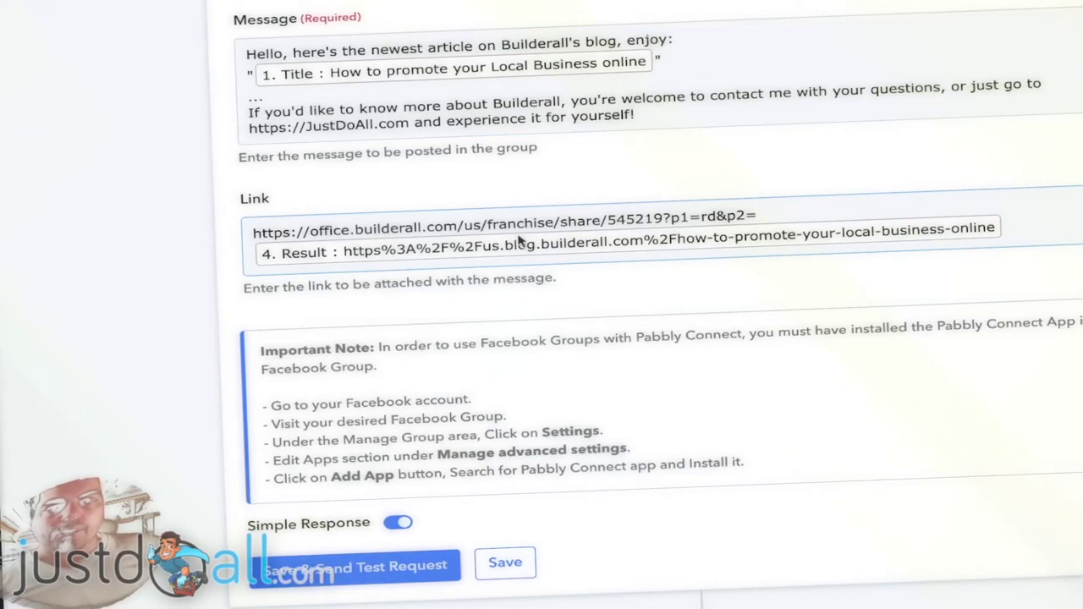
pyautogui.click(179, 220)
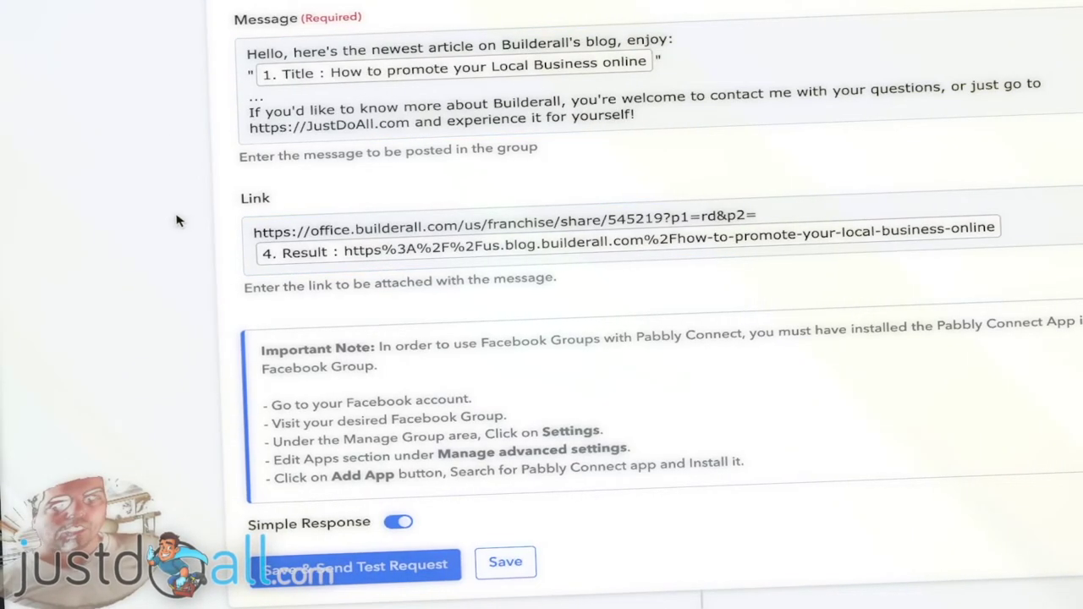
pyautogui.scroll(1, 185, 198)
pyautogui.scroll(-3, 186, 203)
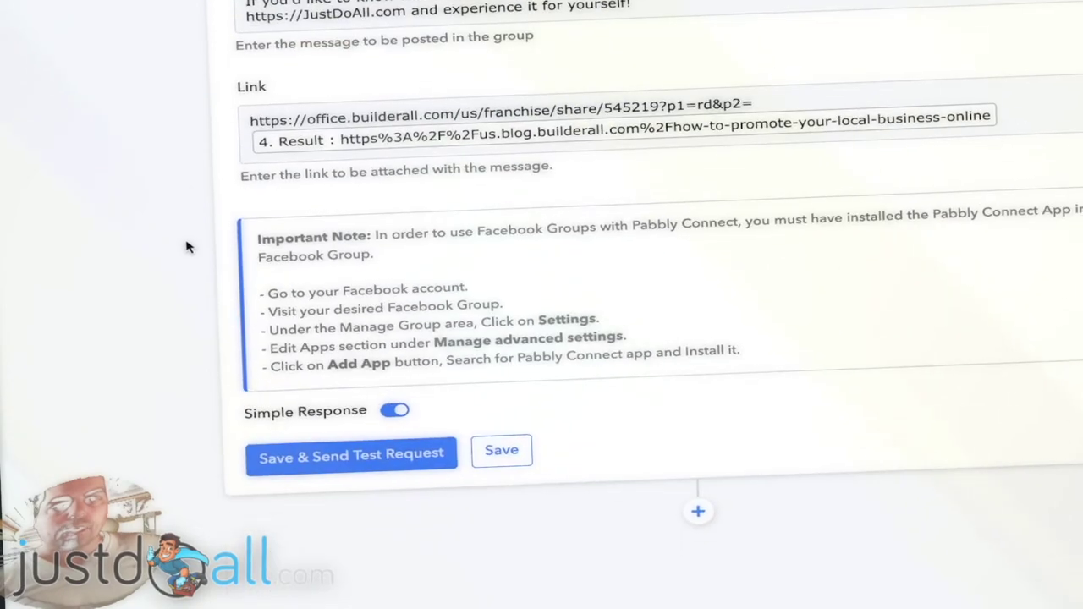
pyautogui.click(350, 461)
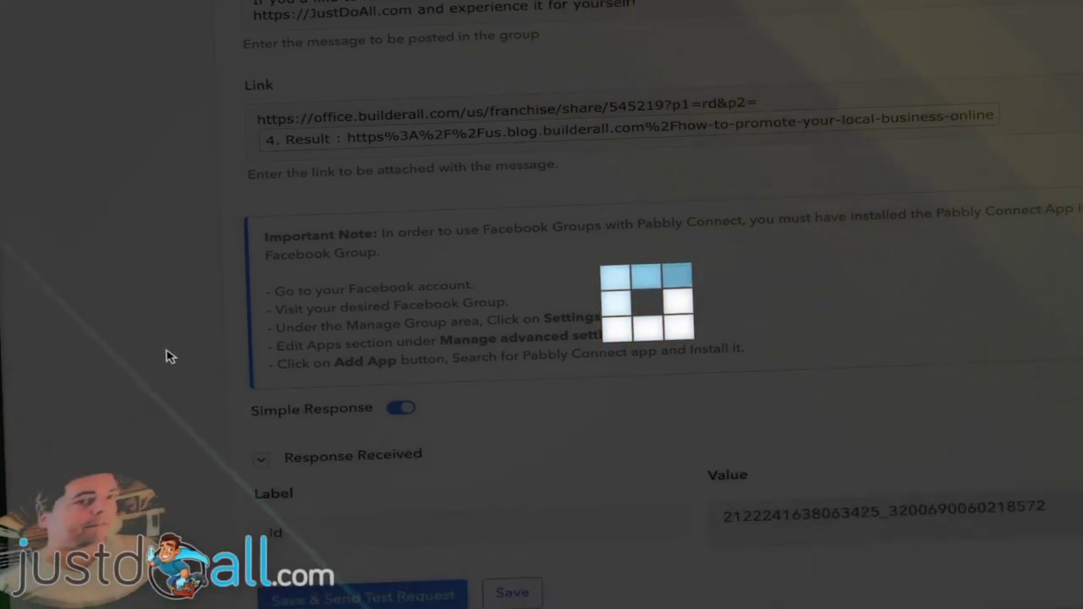
pyautogui.scroll(-3, 167, 356)
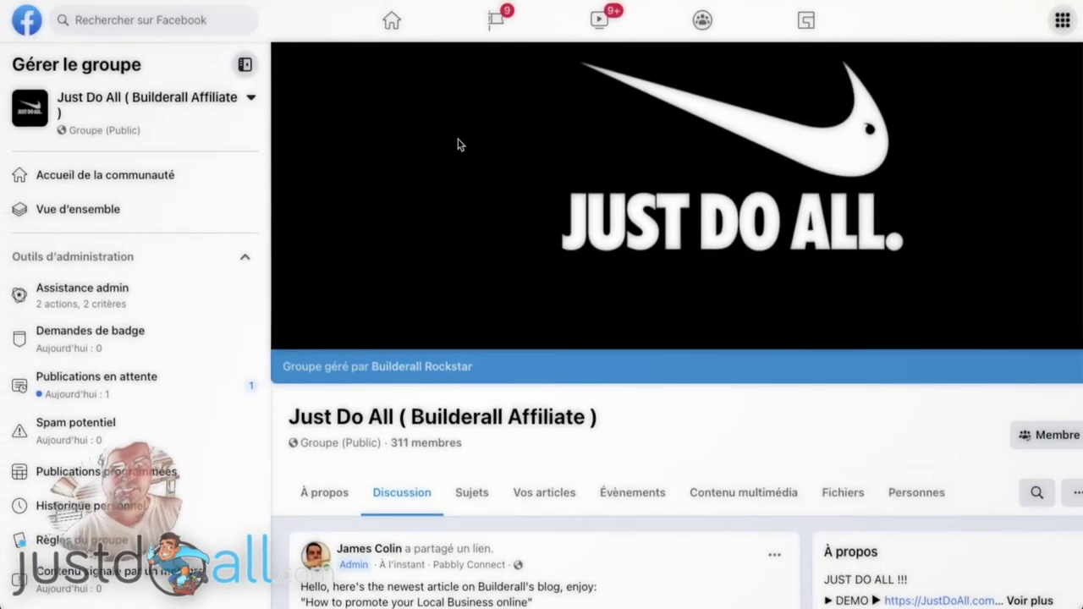
# Scroll the Facebook group's Discussion feed to inspect the new Pabbly Connect test post.
pyautogui.scroll(-3, 376, 149)
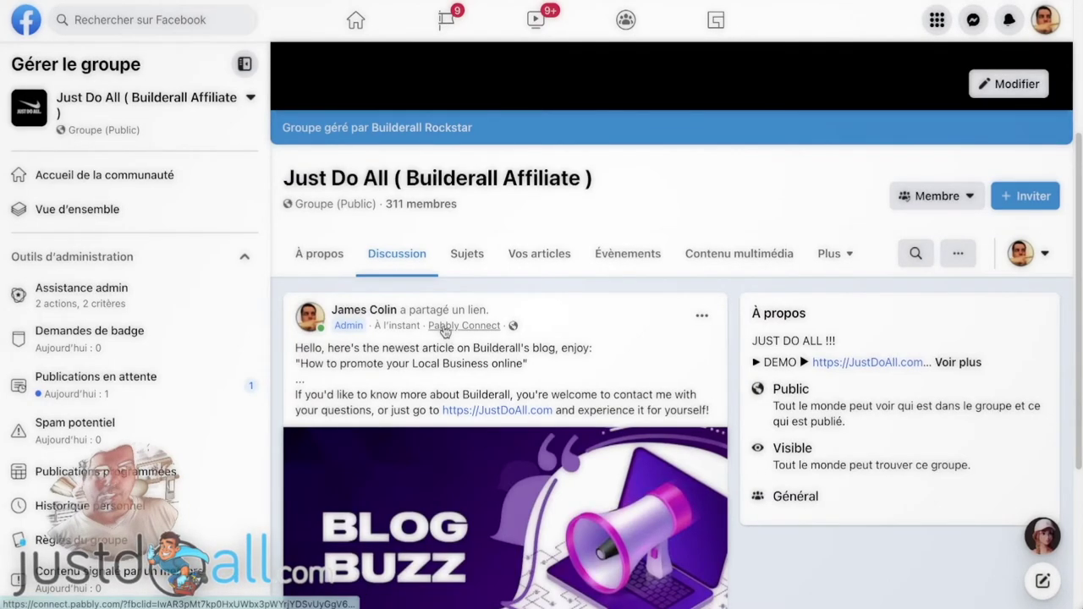
pyautogui.scroll(-1, 608, 303)
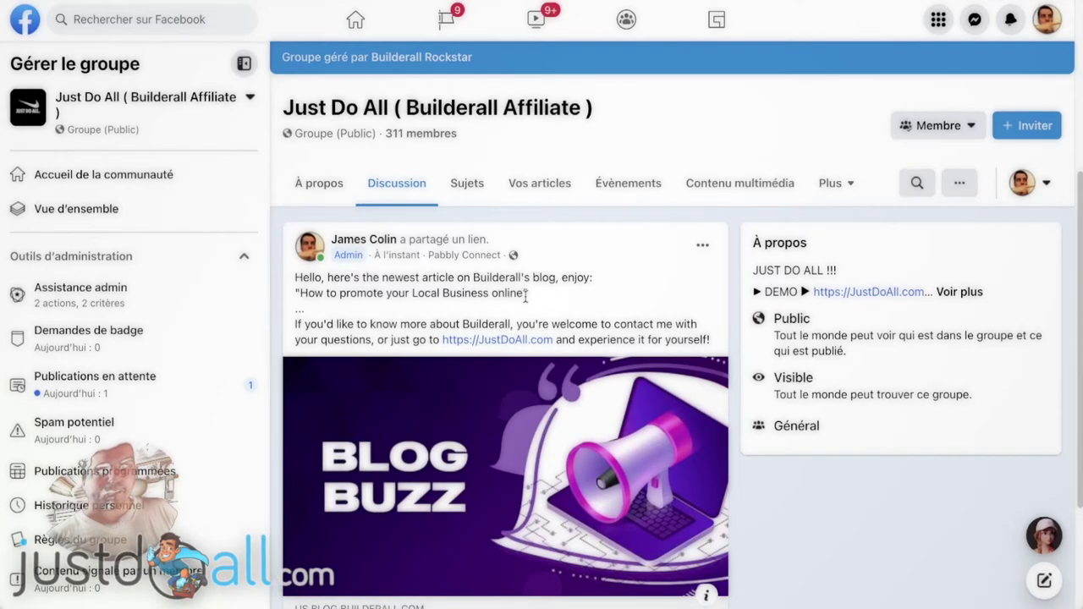
pyautogui.scroll(-3, 580, 278)
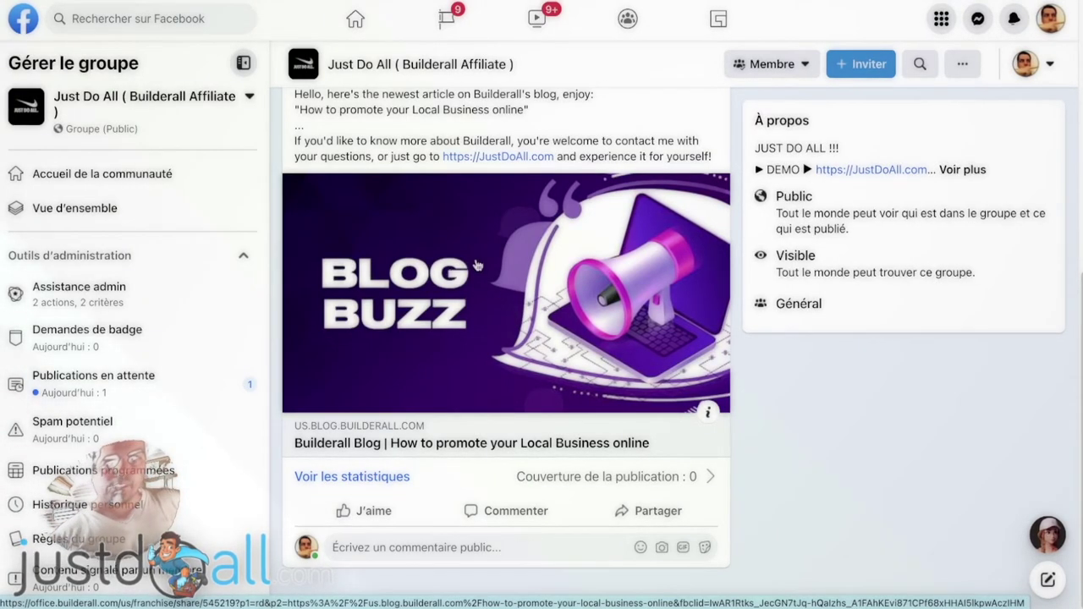
pyautogui.scroll(1, 439, 244)
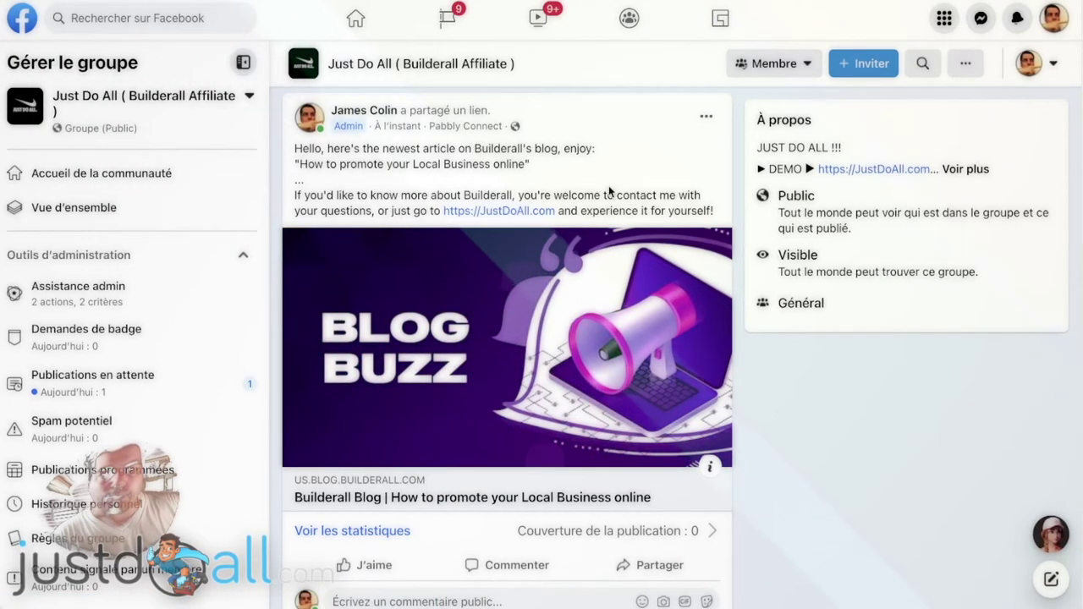
pyautogui.scroll(-1, 516, 288)
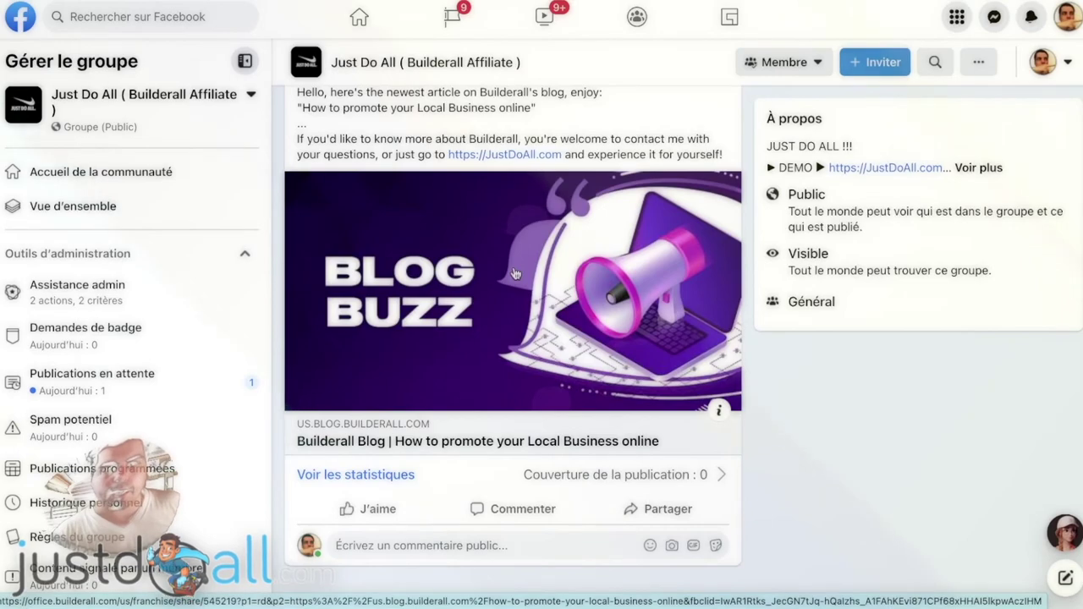
# Open the linked 'How to promote your Local Business online' blog article and scroll through it.
pyautogui.click(515, 274)
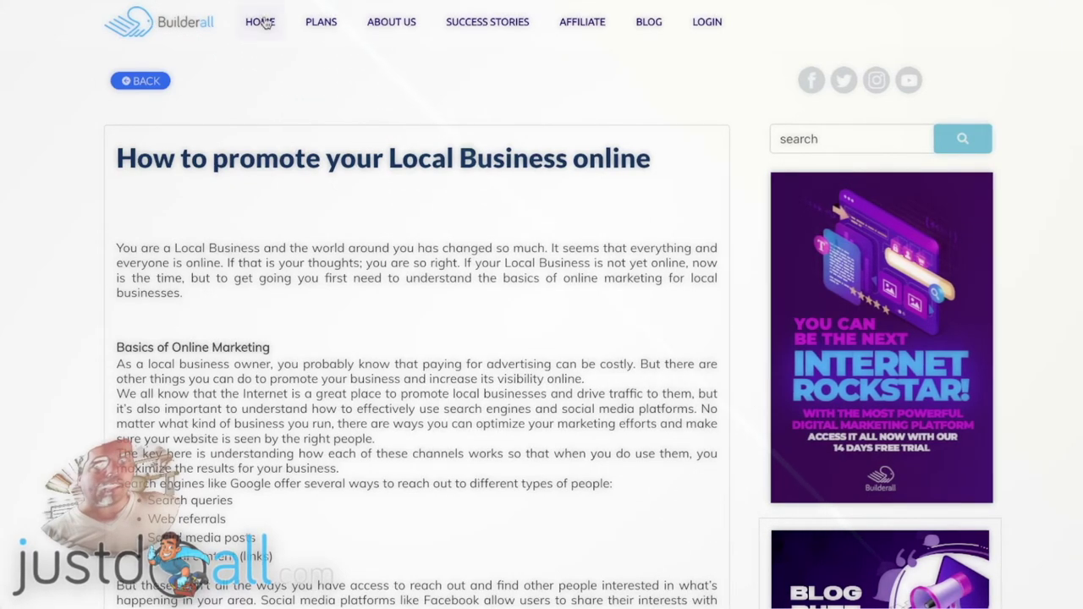
pyautogui.scroll(-3, 429, 181)
pyautogui.scroll(-3, 799, 332)
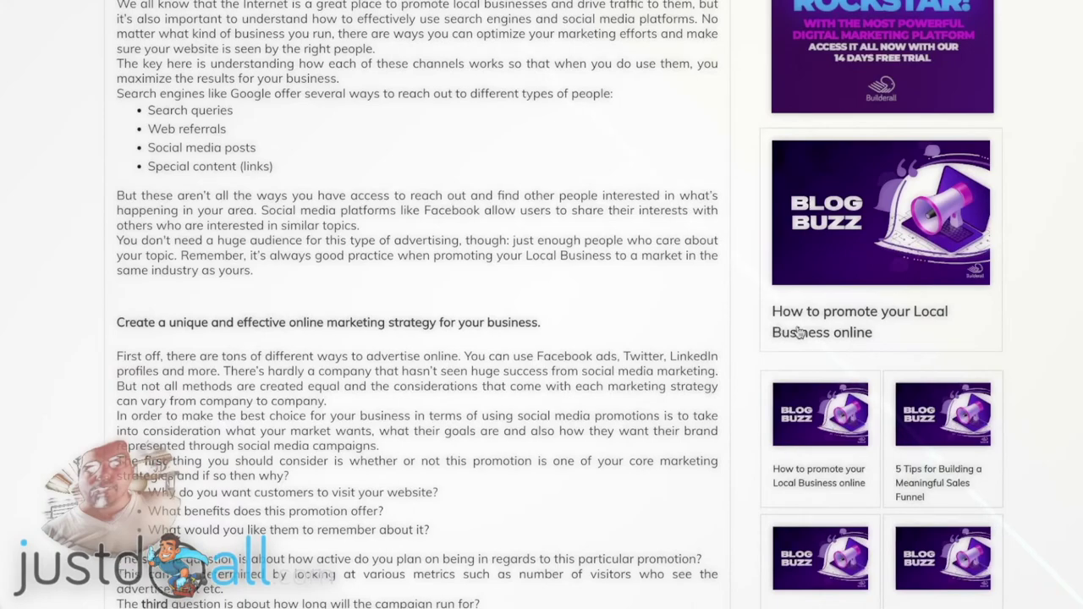
pyautogui.scroll(-10, 757, 239)
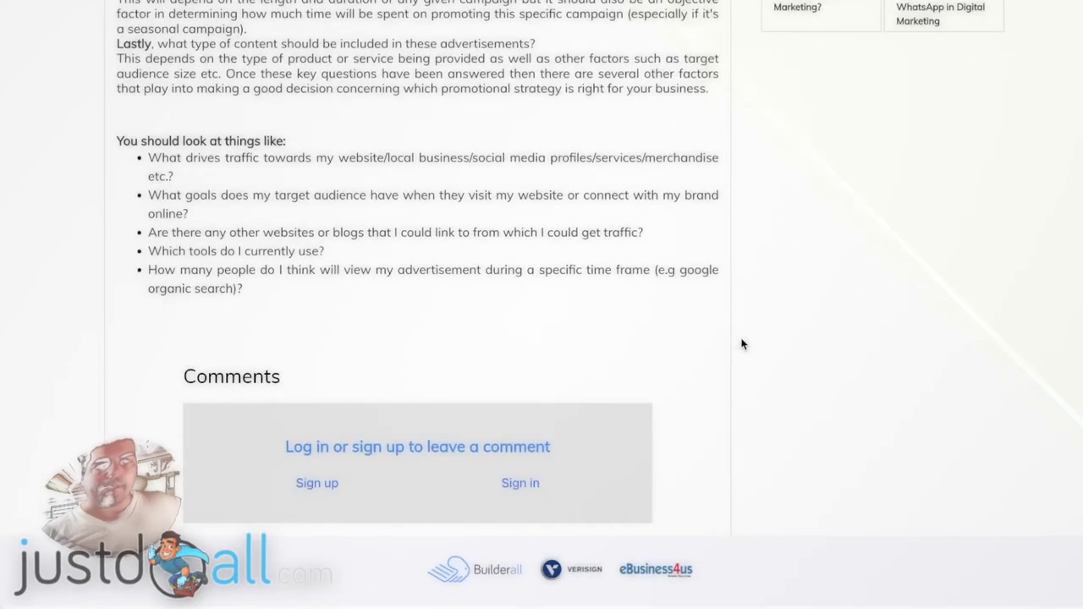
pyautogui.scroll(1, 741, 343)
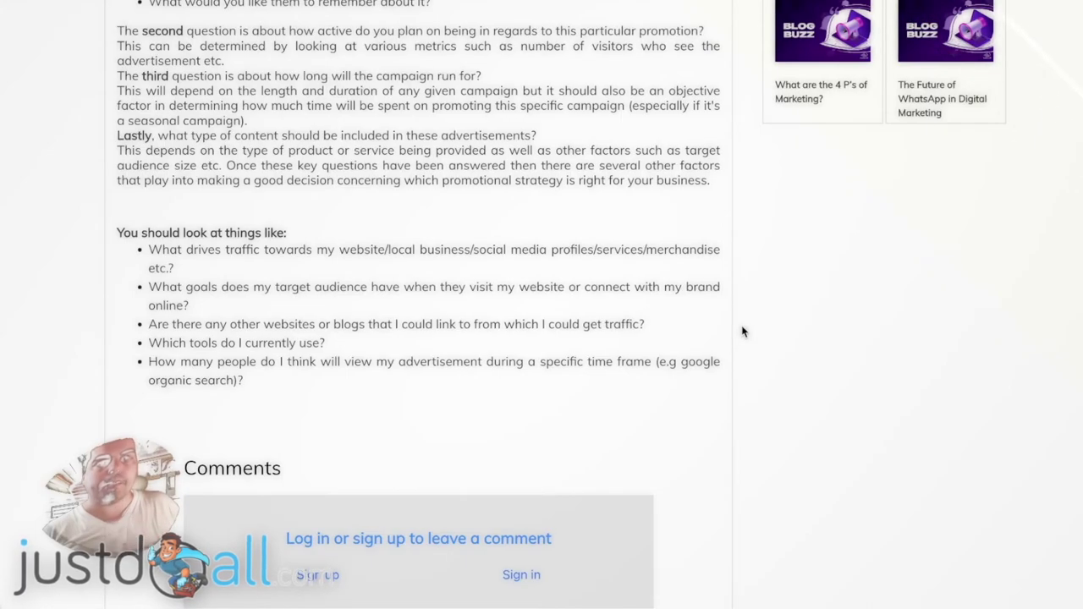
pyautogui.scroll(15, 742, 331)
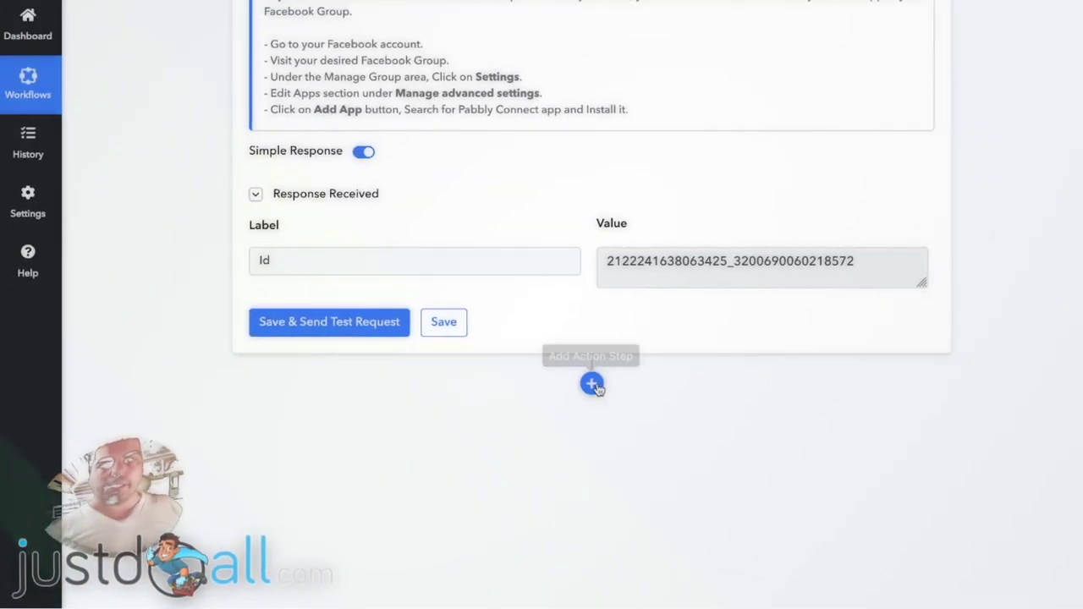
# Add a new action step after Facebook Groups and search its apps for 'twitt'.
pyautogui.click(592, 384)
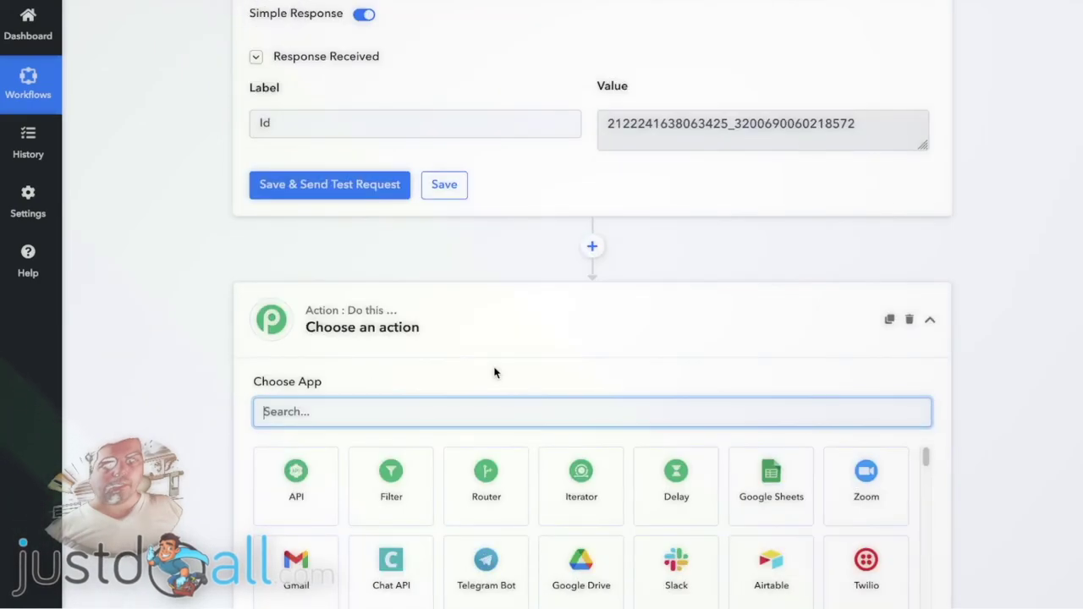
pyautogui.scroll(-2, 342, 244)
pyautogui.write('twitt')
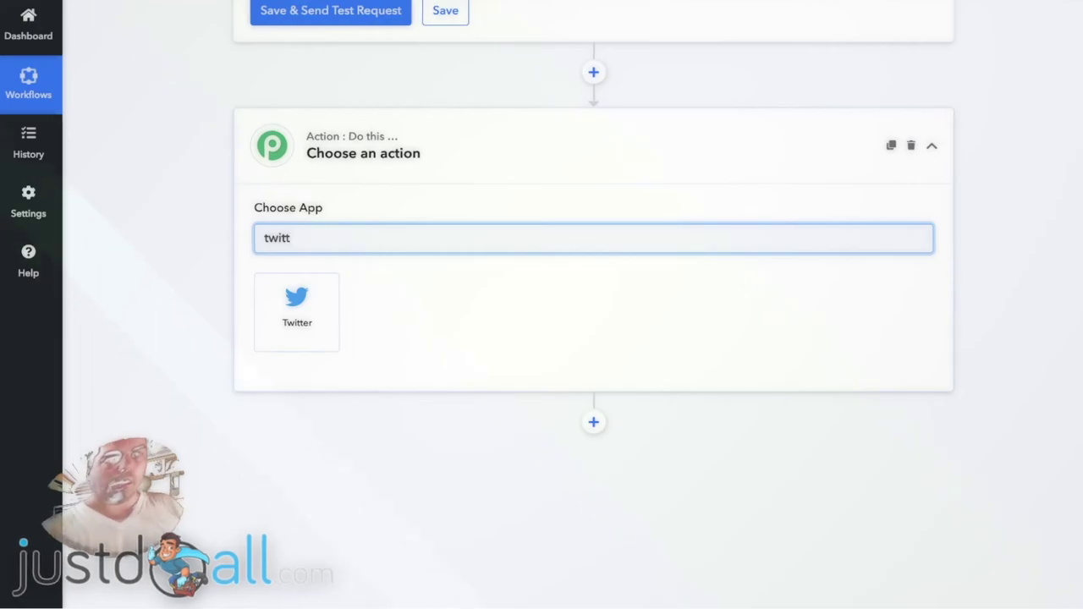
pyautogui.press('BackSpace')
pyautogui.press('BackSpace')
pyautogui.press('BackSpace')
pyautogui.press('BackSpace')
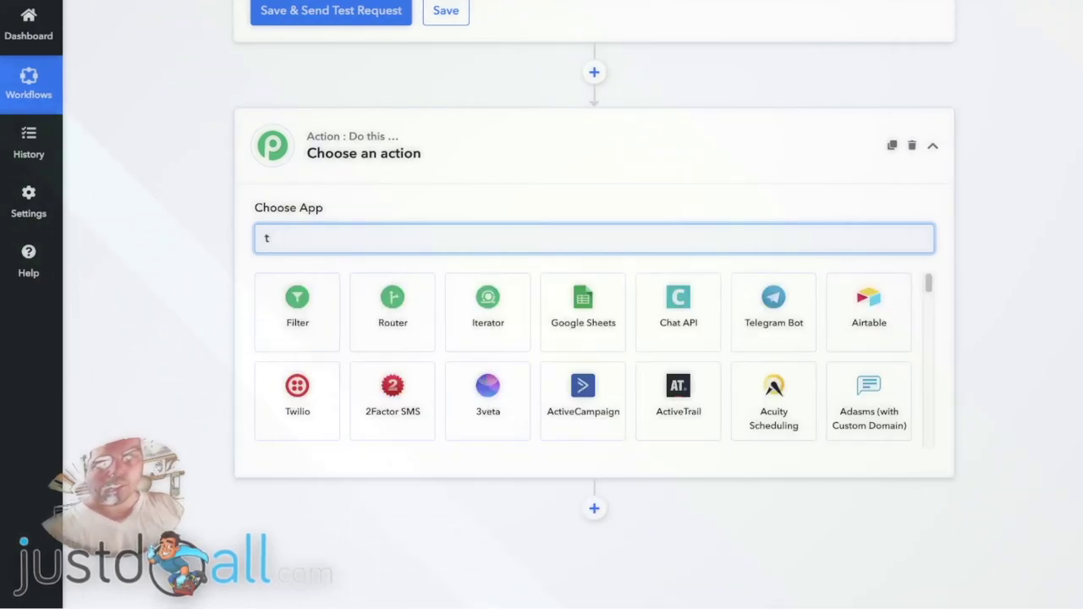
pyautogui.press('BackSpace')
# Try app searches for 'word', 'tele' and 'whatsa', clearing each one afterwards.
pyautogui.write('wordp')
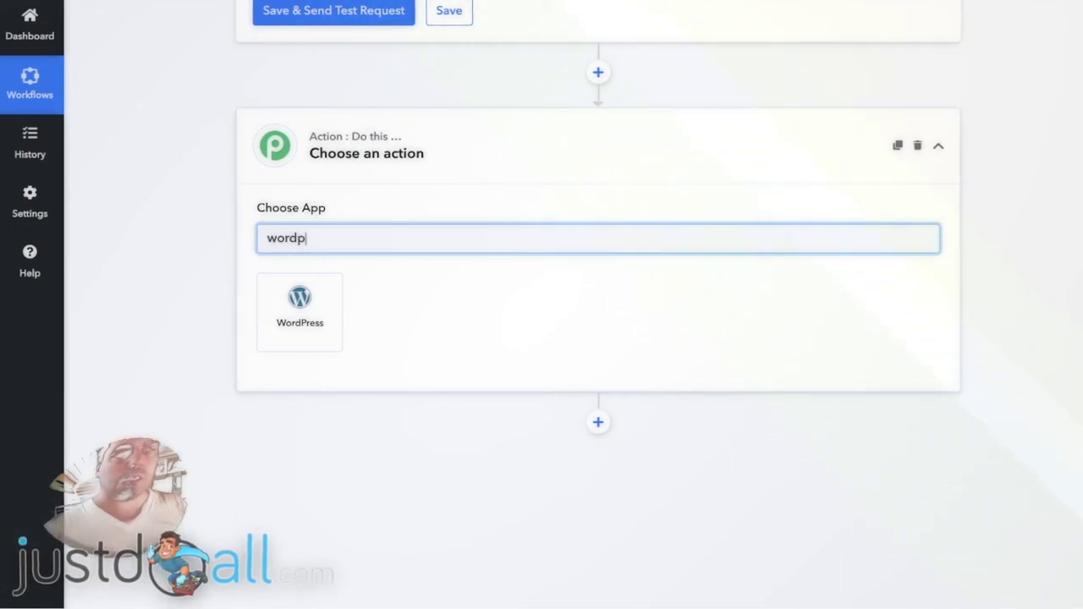
pyautogui.press('BackSpace')
pyautogui.press('BackSpace')
pyautogui.press('BackSpace')
pyautogui.press('BackSpace')
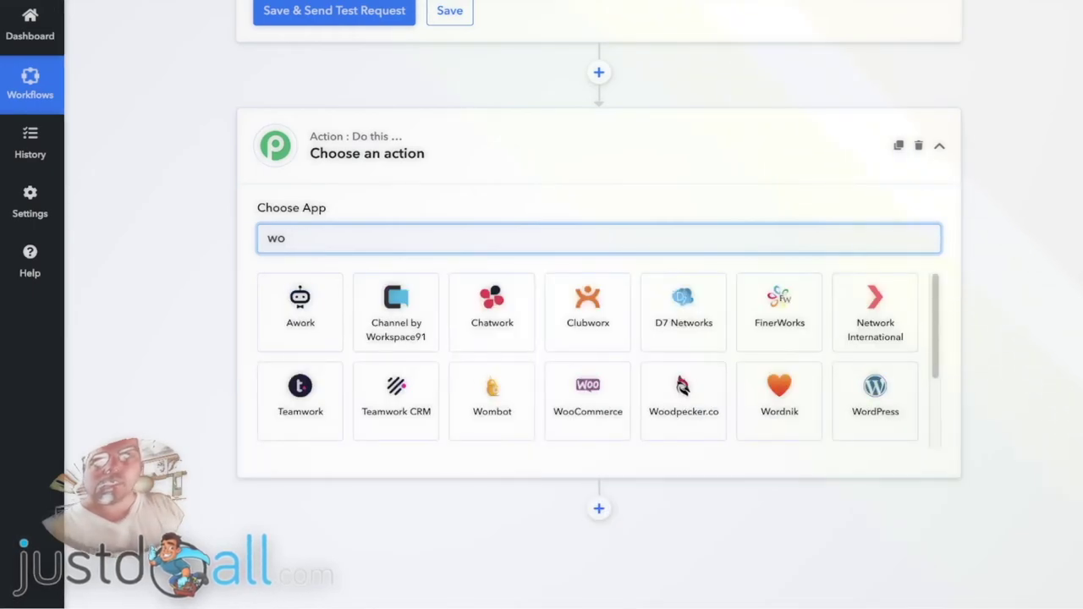
pyautogui.press('BackSpace')
pyautogui.write('tele')
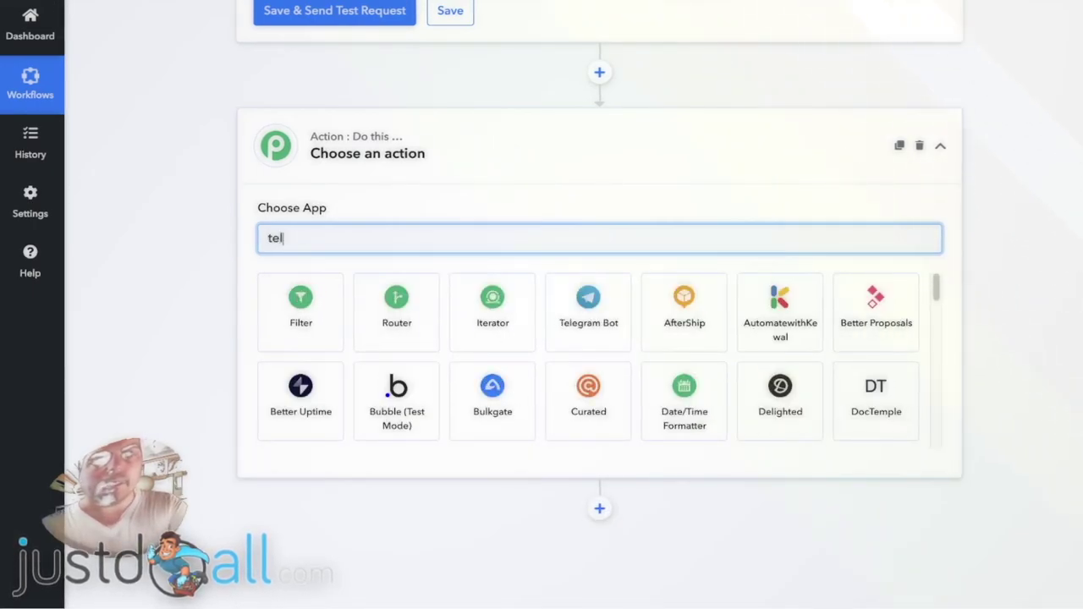
pyautogui.press('BackSpace')
pyautogui.press('BackSpace')
pyautogui.press('BackSpace')
pyautogui.press('BackSpace')
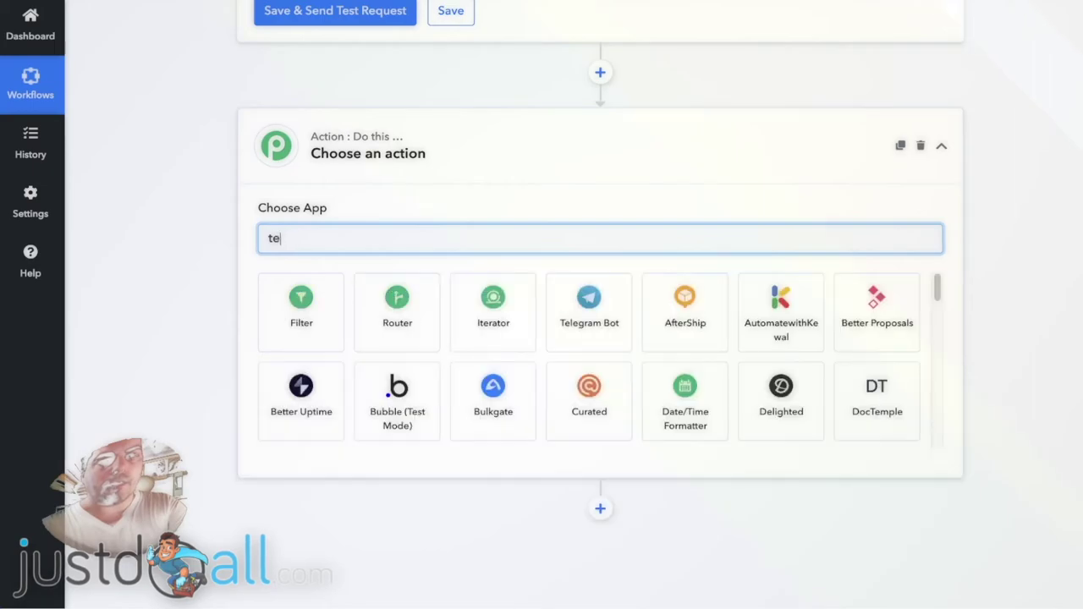
pyautogui.write('wha')
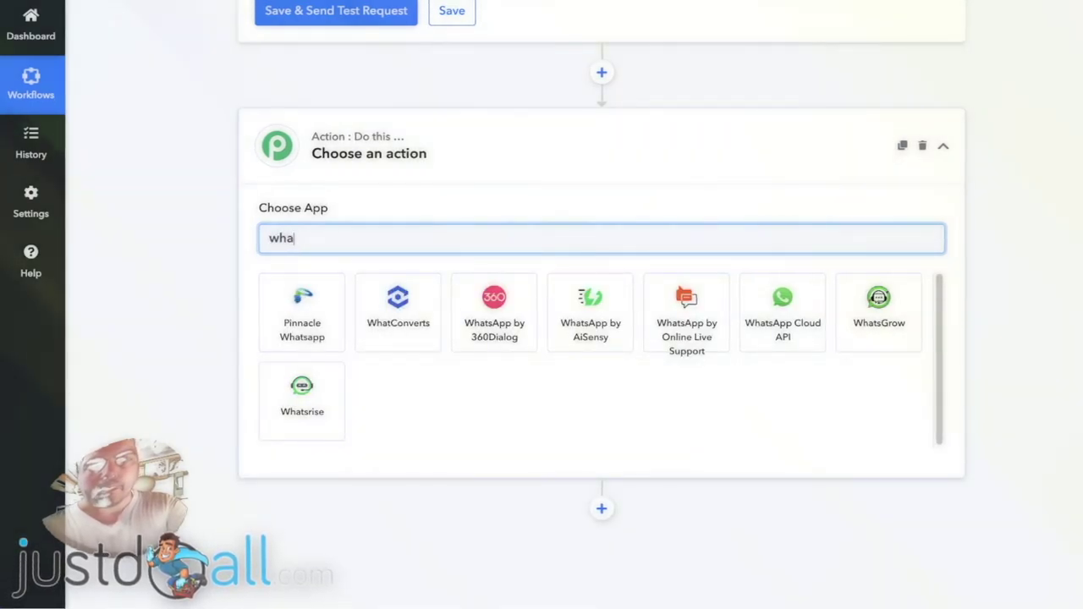
pyautogui.write('ts')
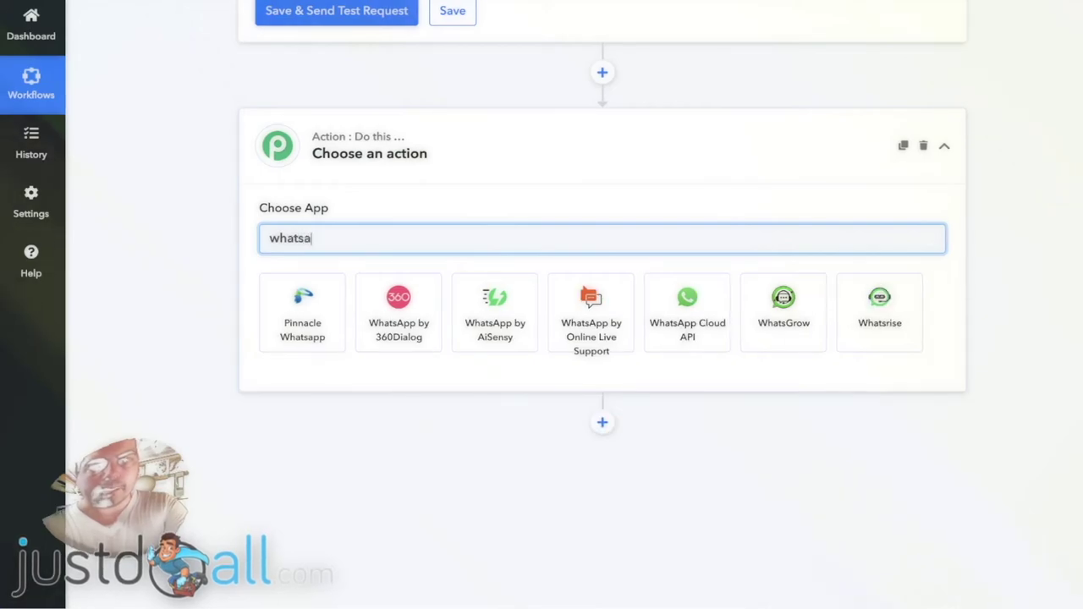
pyautogui.write('a')
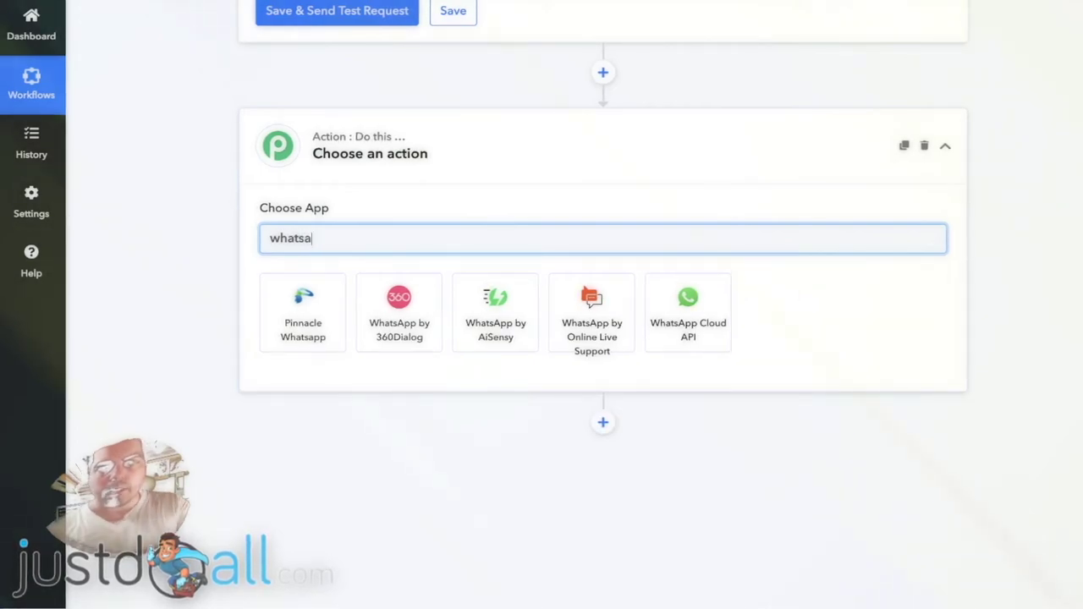
pyautogui.press('BackSpace')
pyautogui.press('BackSpace')
pyautogui.press('BackSpace')
pyautogui.press('BackSpace')
pyautogui.press('BackSpace')
pyautogui.press('BackSpace')
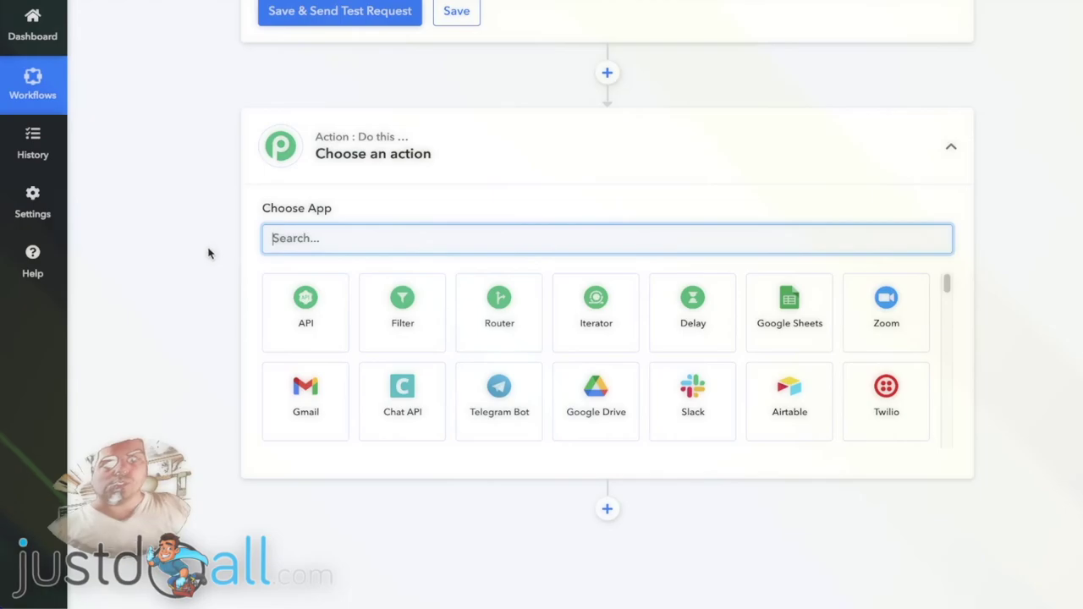
# Set the step to Twitter's Create Tweet event using the existing Twitter #1 connection.
pyautogui.write('twit')
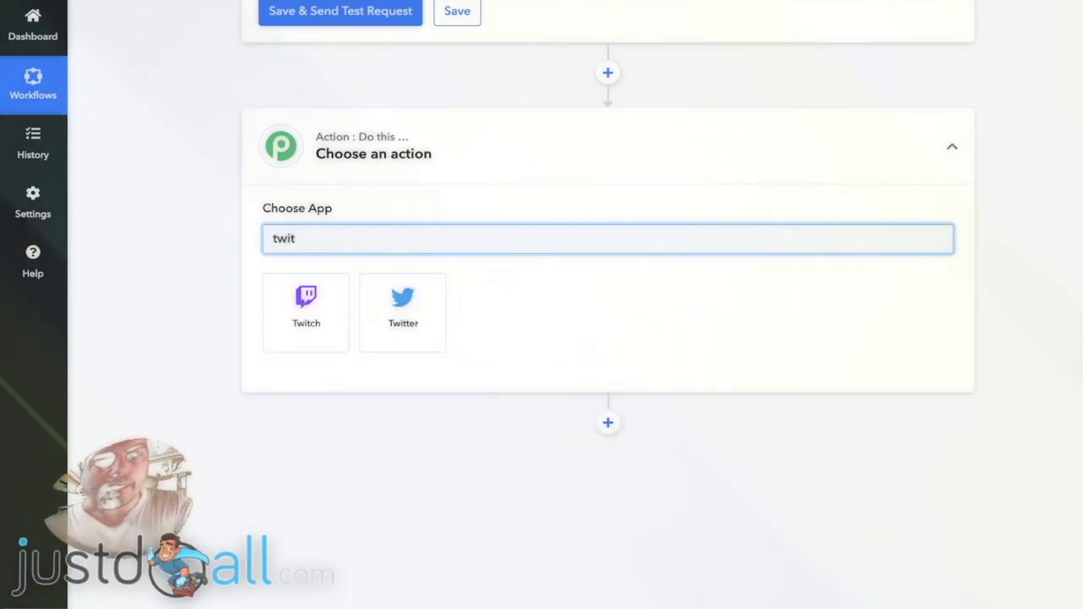
pyautogui.click(406, 309)
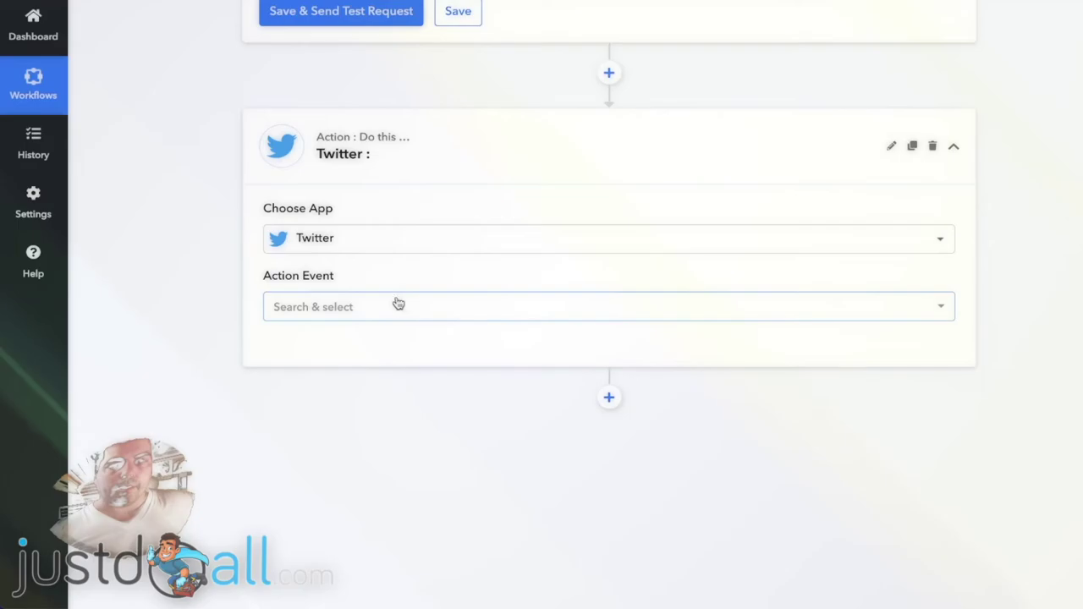
pyautogui.click(385, 311)
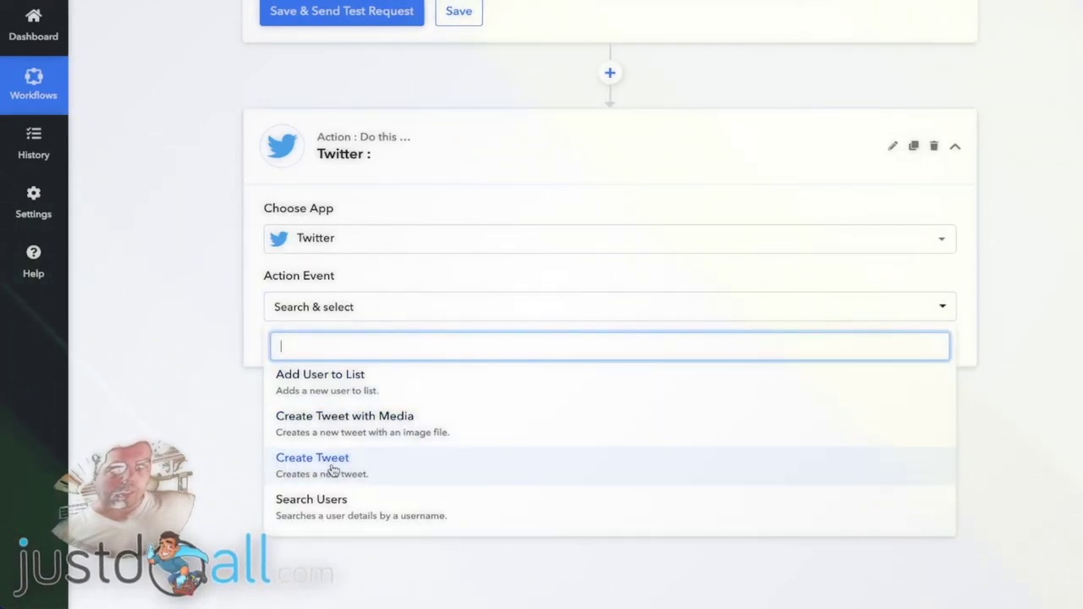
pyautogui.click(380, 468)
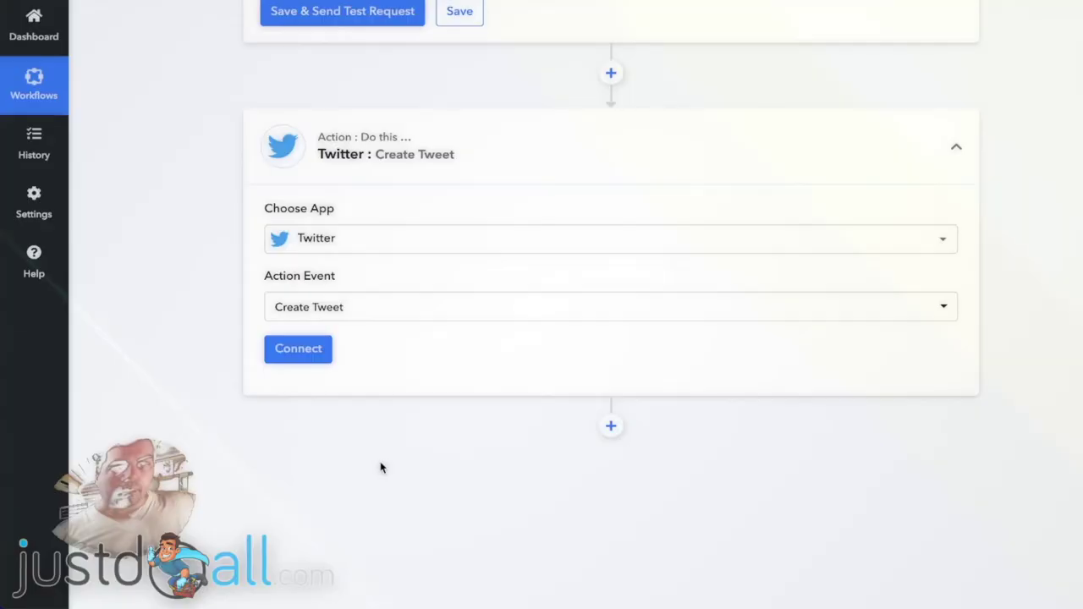
pyautogui.click(313, 360)
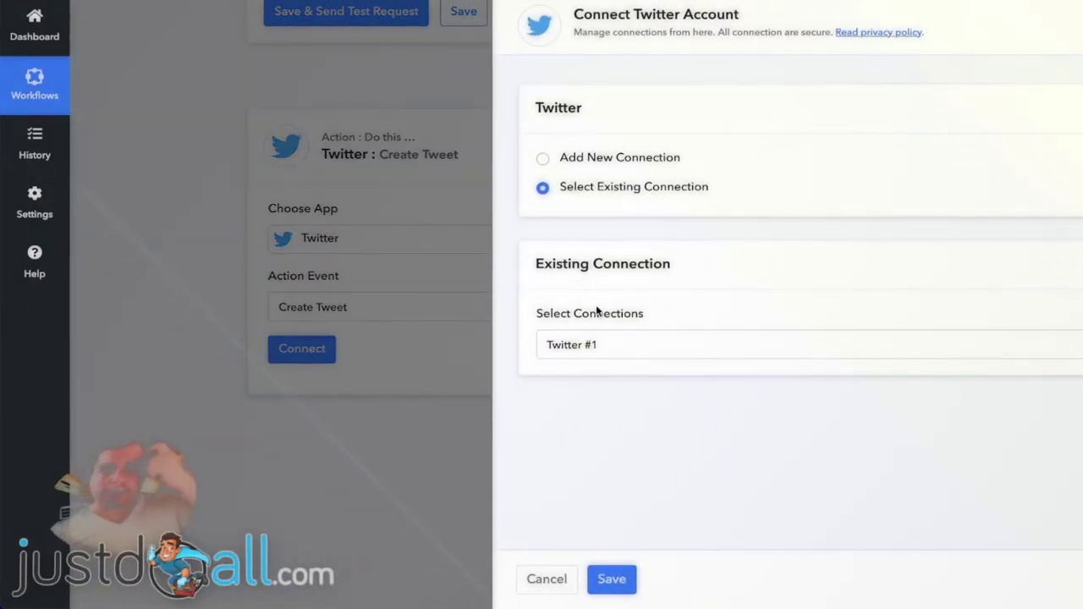
pyautogui.click(610, 580)
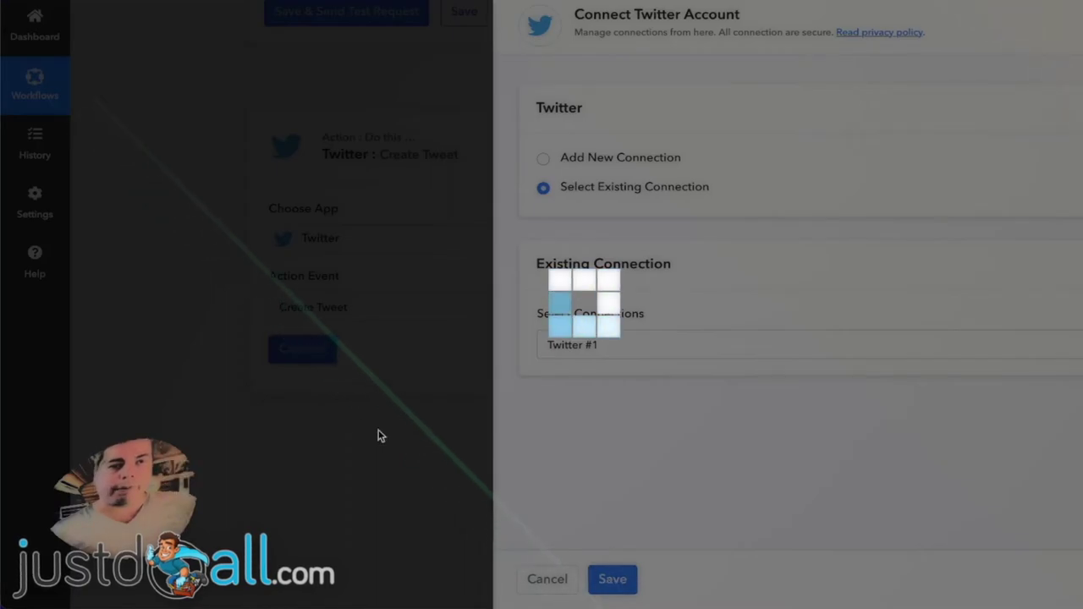
pyautogui.scroll(-1, 199, 316)
pyautogui.scroll(-2, 204, 314)
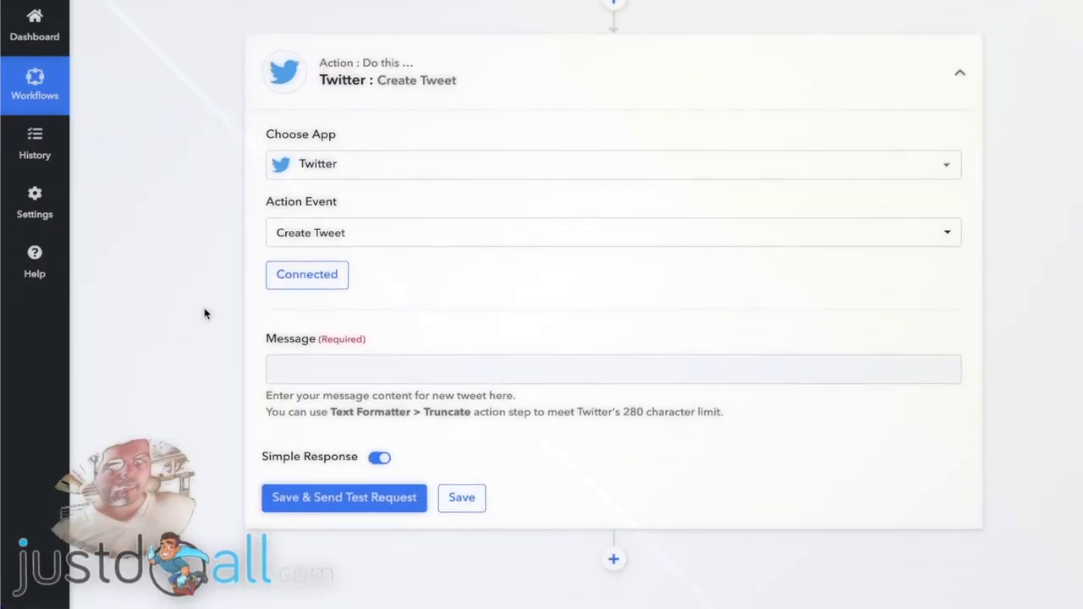
pyautogui.click(274, 274)
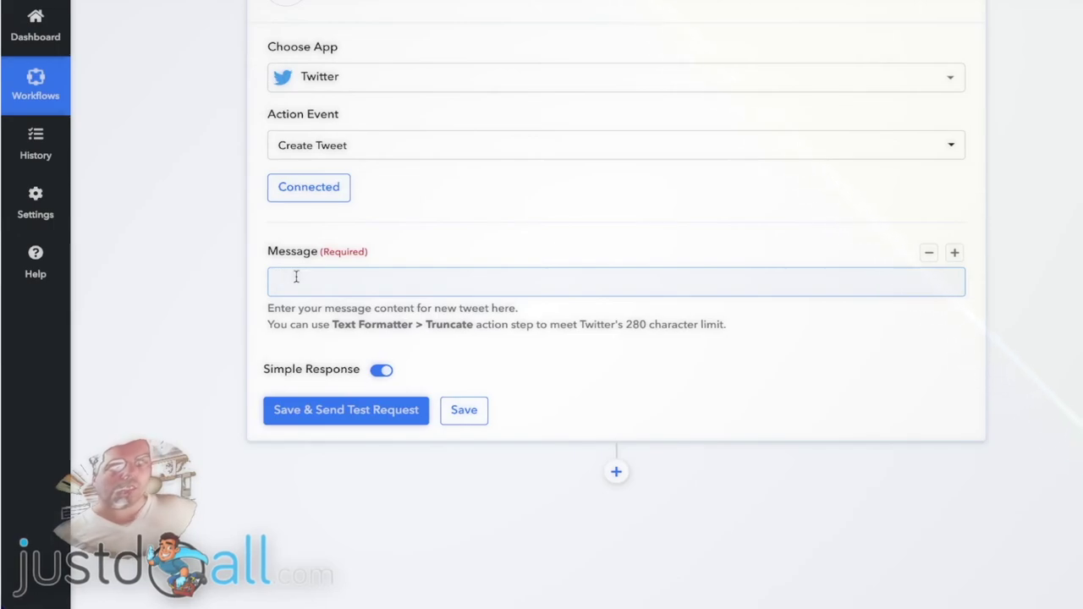
# Insert the RSS feed item's Title at the start of the tweet message.
pyautogui.click(294, 276)
pyautogui.write('Hello')
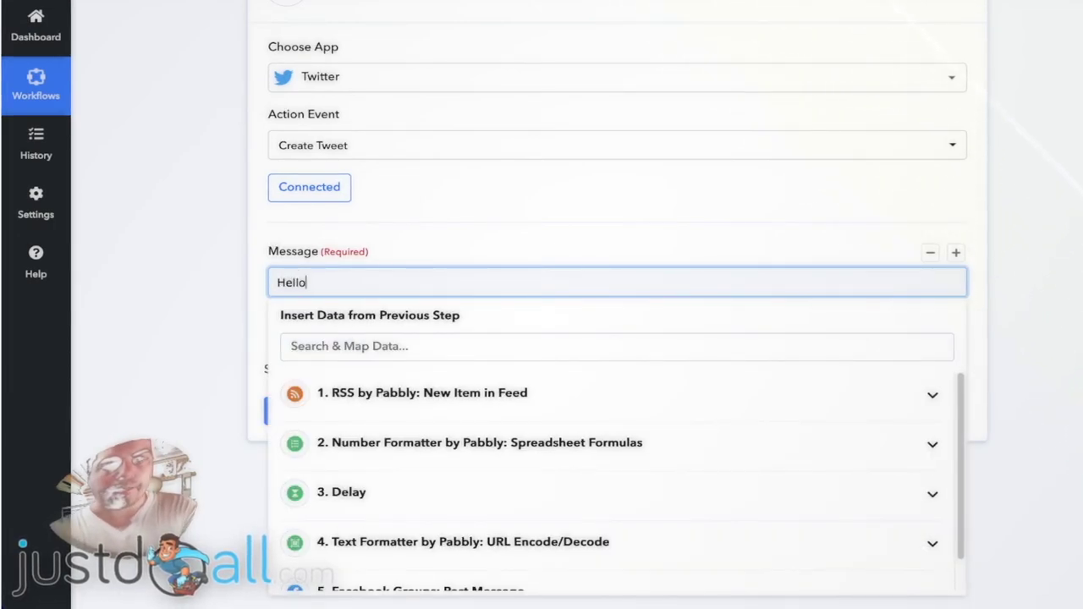
pyautogui.press('BackSpace')
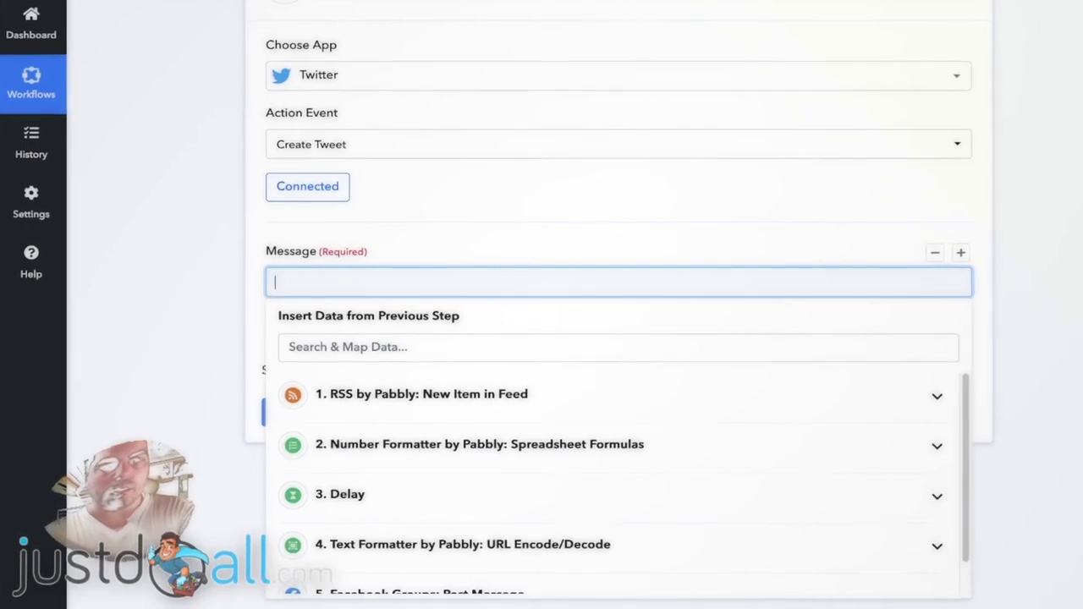
pyautogui.click(476, 396)
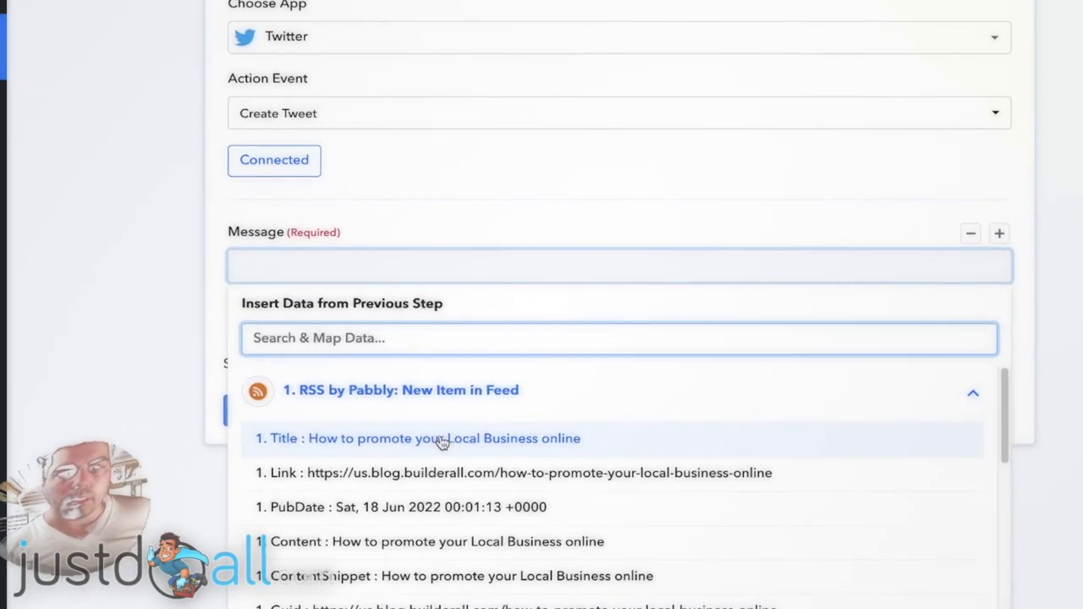
pyautogui.click(440, 441)
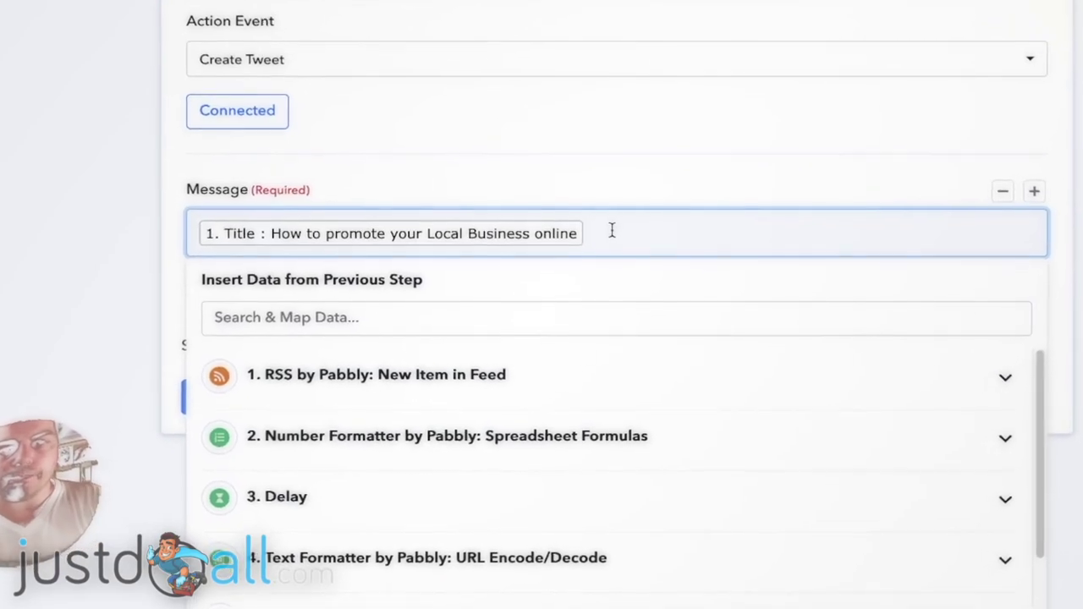
# Append ' :', the pasted affiliate link and the URL Encode step's Result to the message.
pyautogui.write(':')
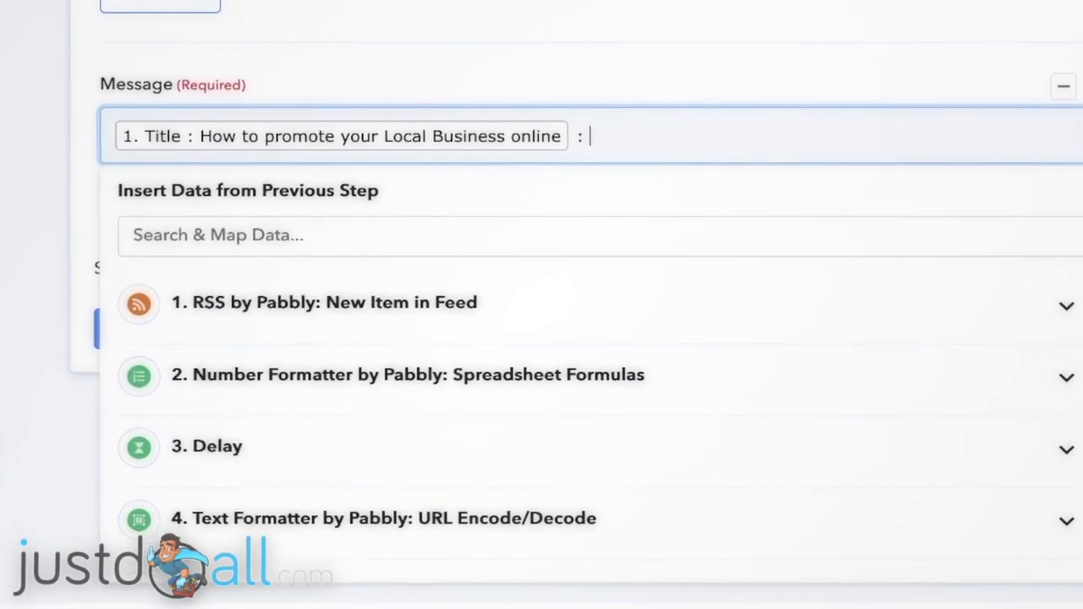
pyautogui.write('https://office.builderall.com/us/franchise/share/545219?p1=rd&p2=')
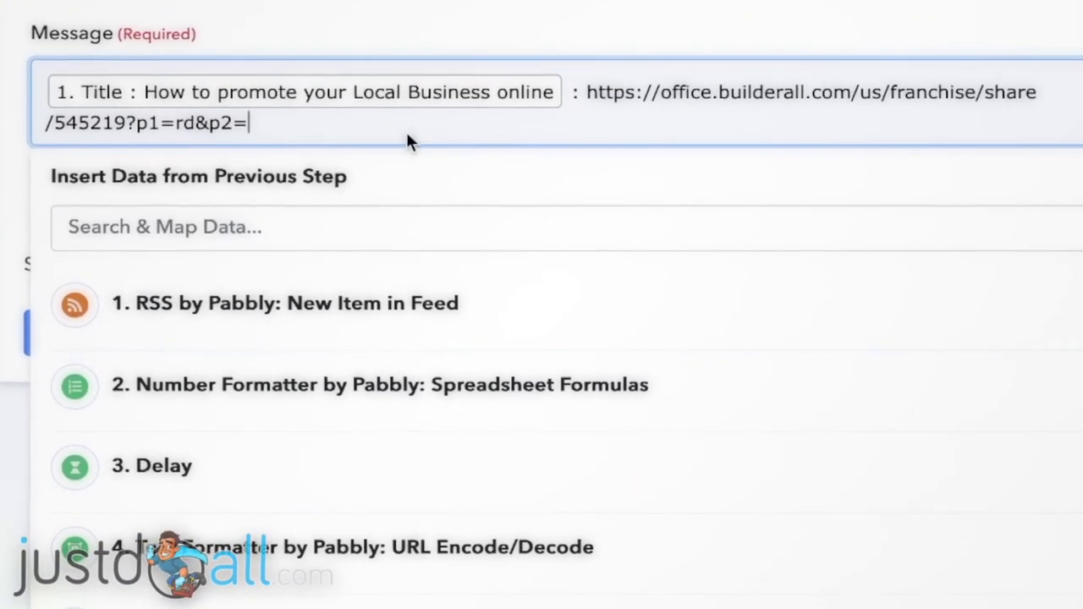
pyautogui.scroll(-2, 369, 307)
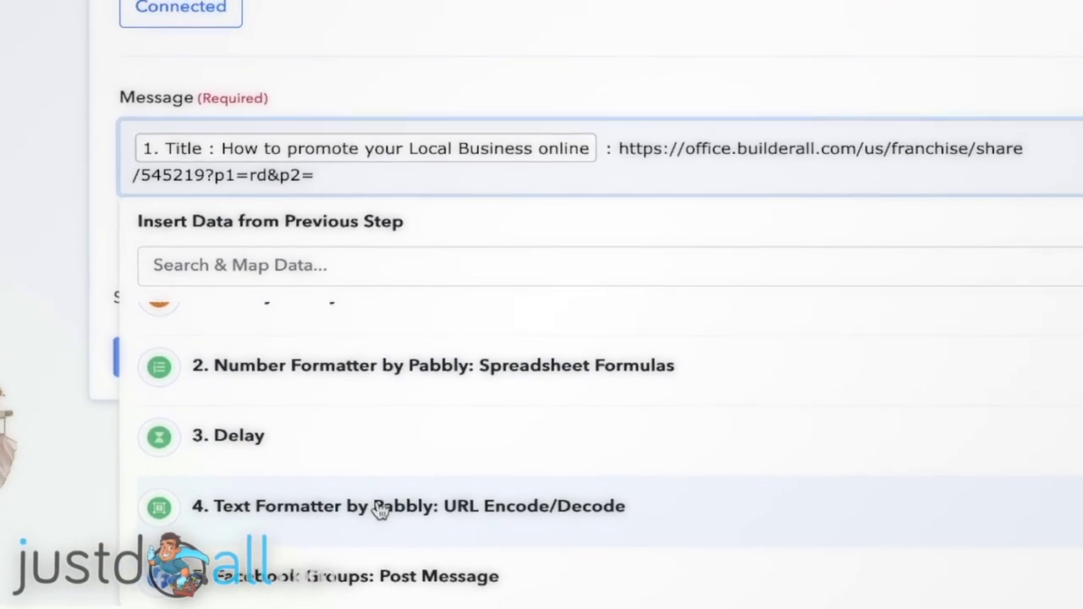
pyautogui.click(370, 505)
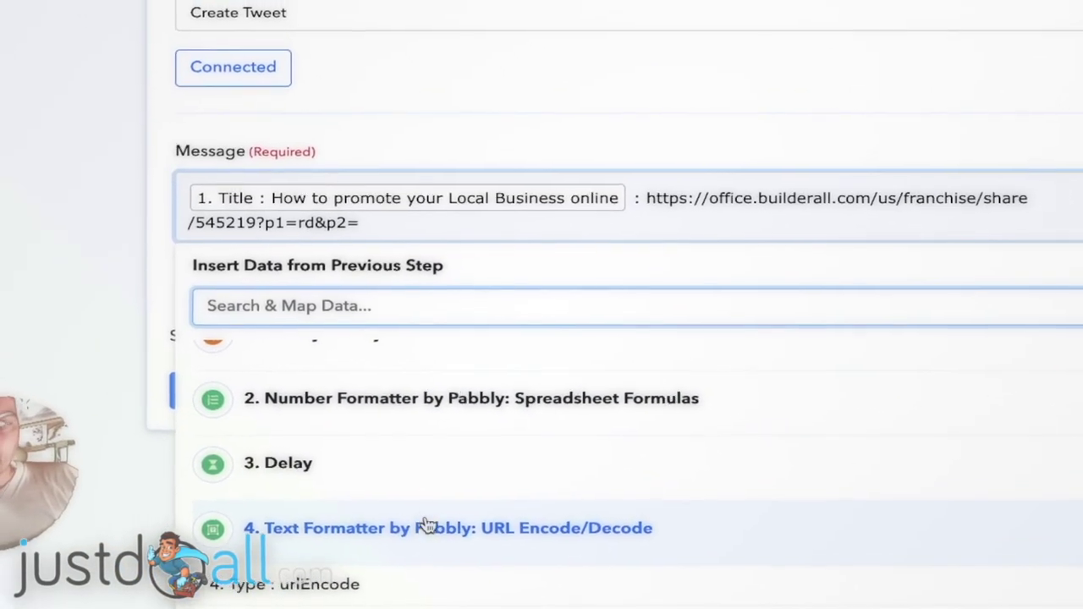
pyautogui.scroll(-1, 415, 528)
pyautogui.click(472, 546)
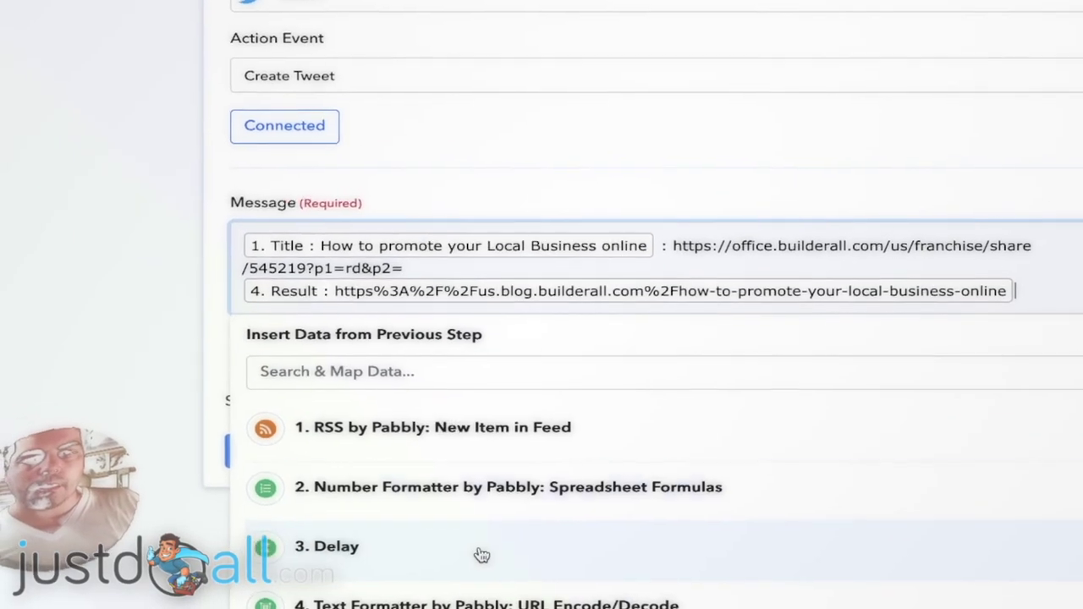
pyautogui.click(150, 293)
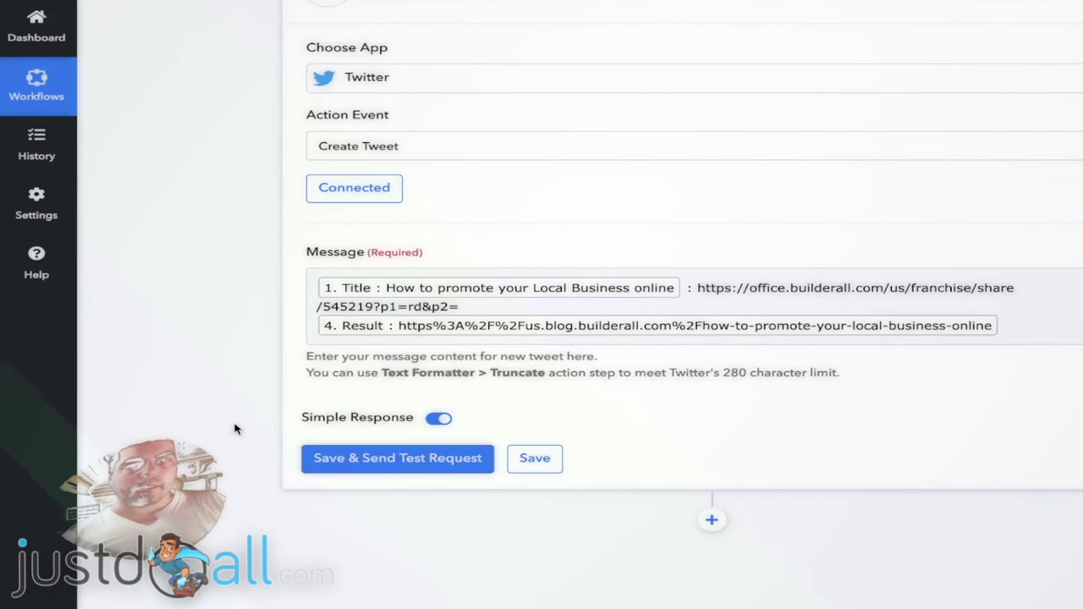
# Send a test tweet and check the response shows the article title and affiliate link.
pyautogui.click(415, 461)
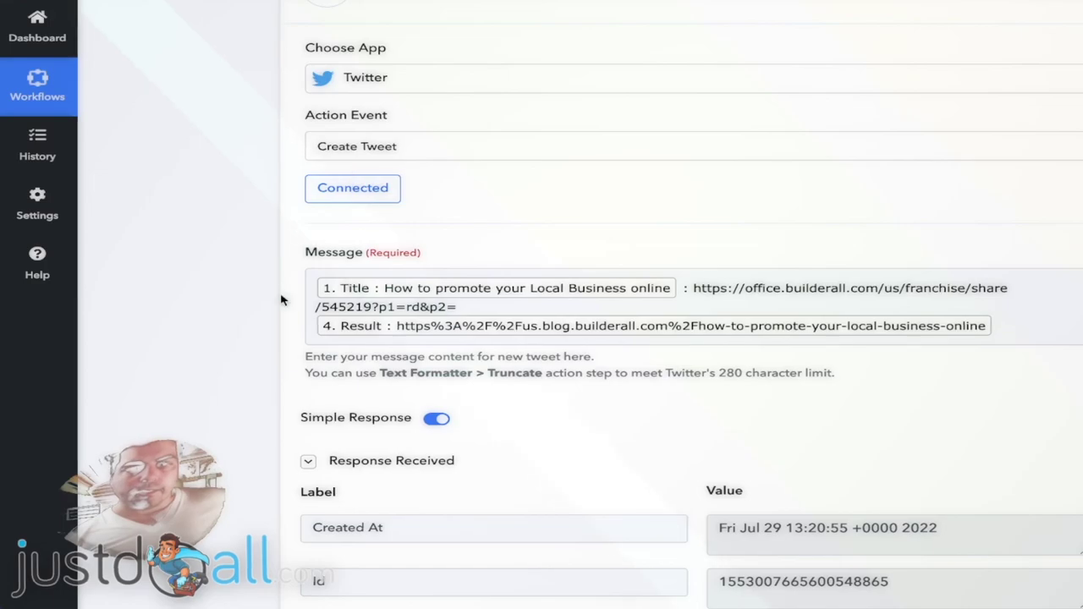
pyautogui.scroll(-3, 235, 327)
pyautogui.scroll(-2, 235, 327)
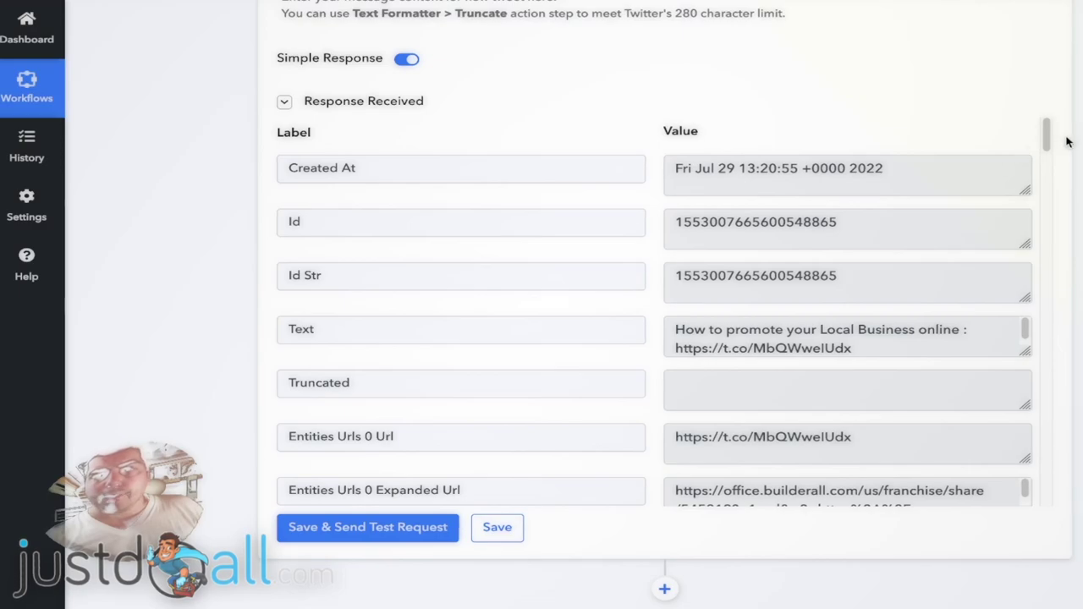
pyautogui.scroll(1, 1078, 144)
pyautogui.scroll(5, 1078, 144)
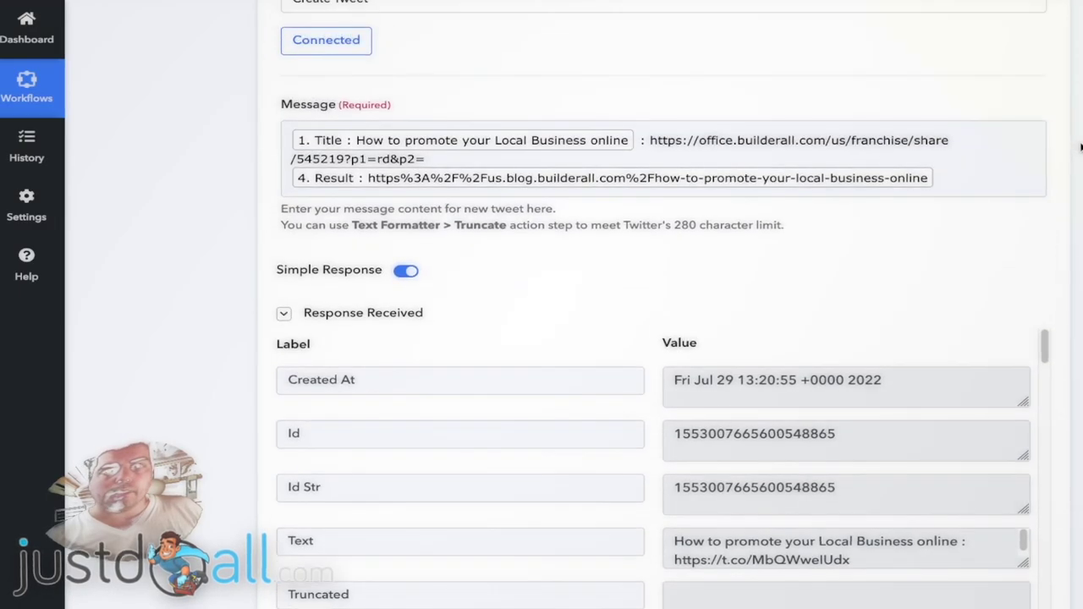
pyautogui.scroll(3, 1076, 159)
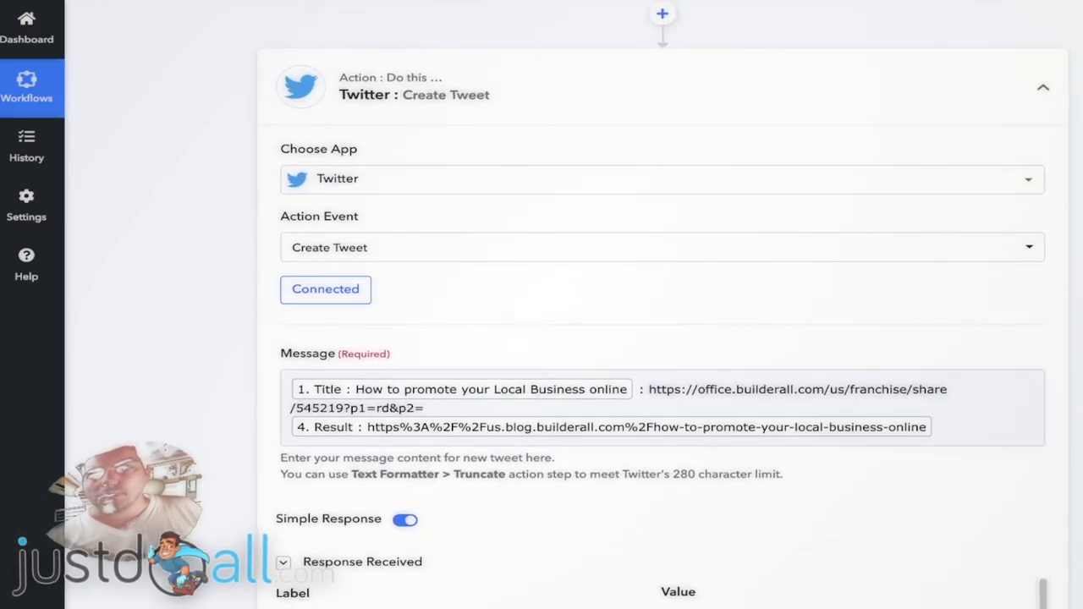
# Collapse the Twitter and Facebook Groups step cards.
pyautogui.moveTo(1042, 89)
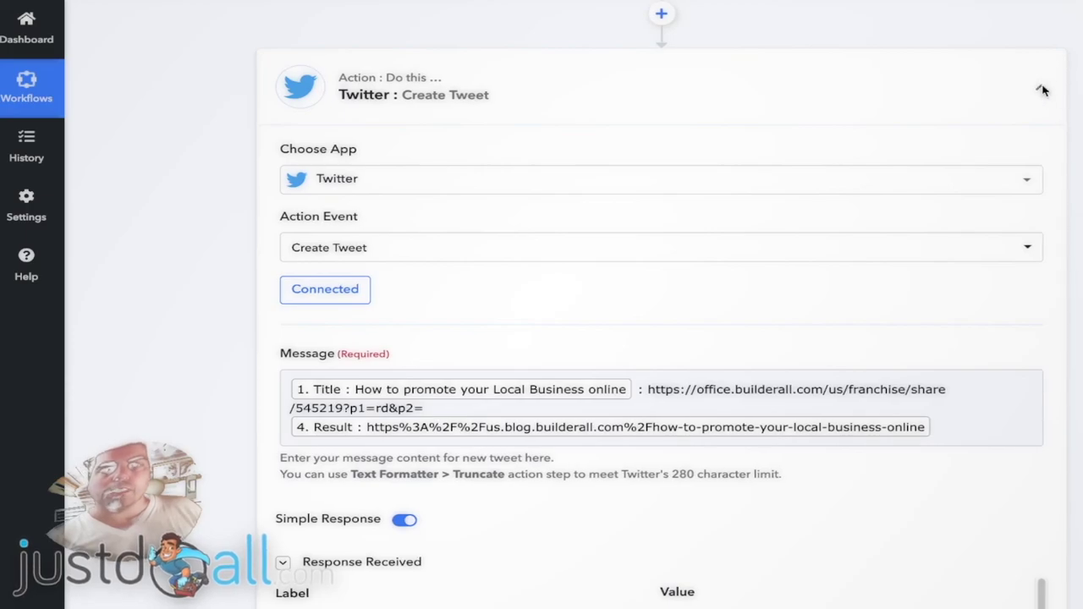
pyautogui.click(1042, 88)
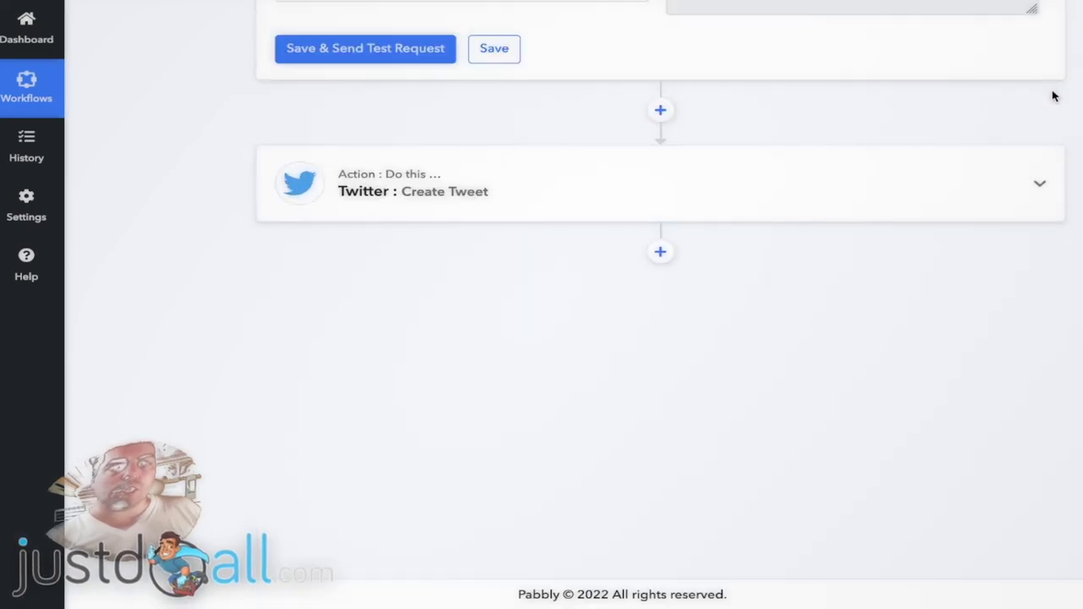
pyautogui.scroll(8, 1071, 101)
pyautogui.scroll(8, 660, 305)
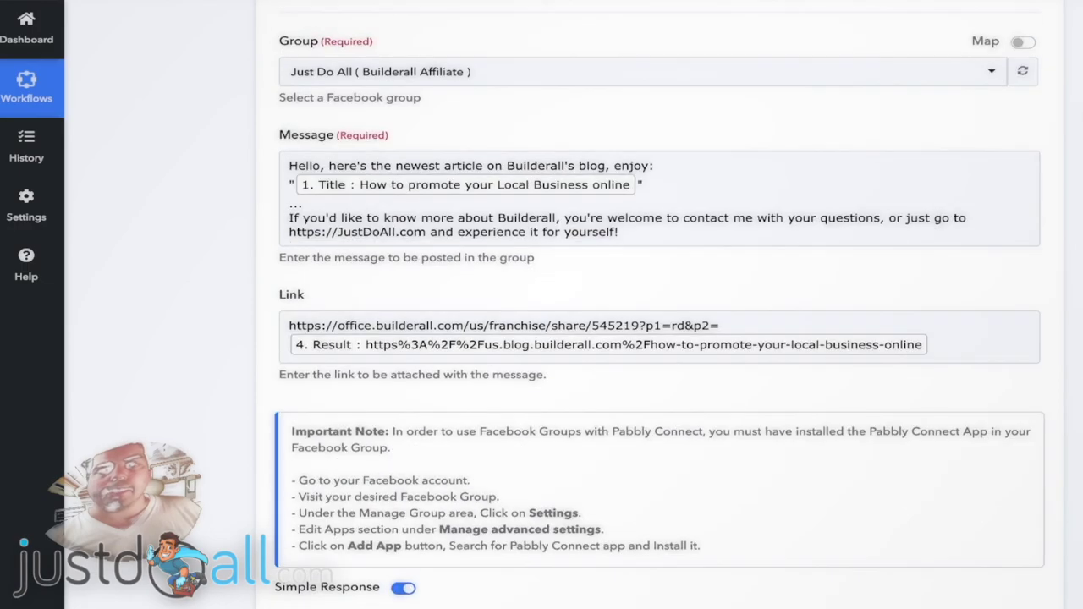
pyautogui.click(1039, 147)
pyautogui.scroll(7, 1081, 142)
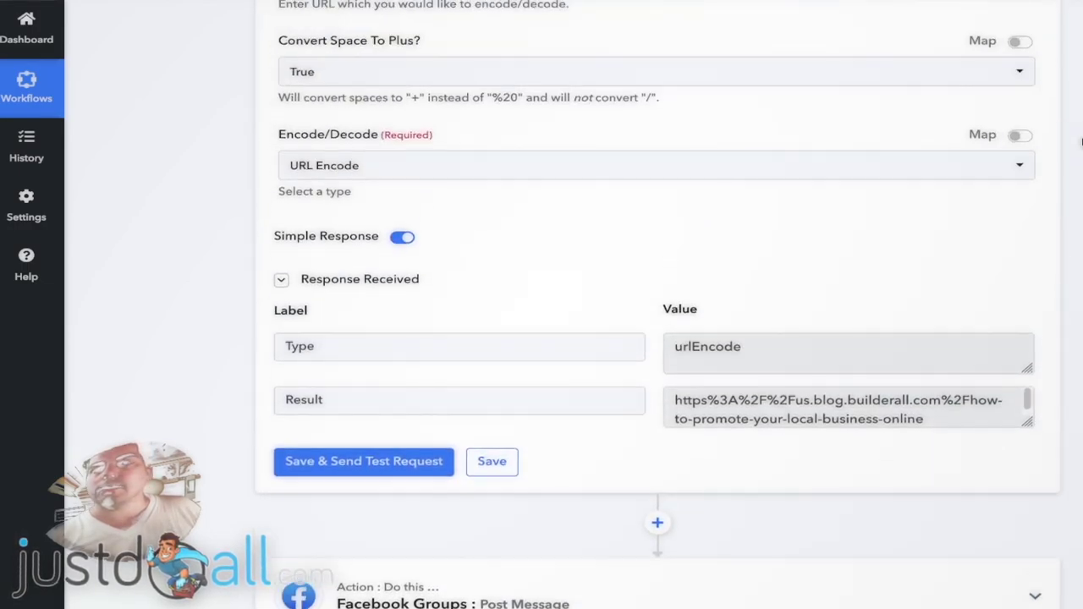
pyautogui.scroll(5, 1075, 142)
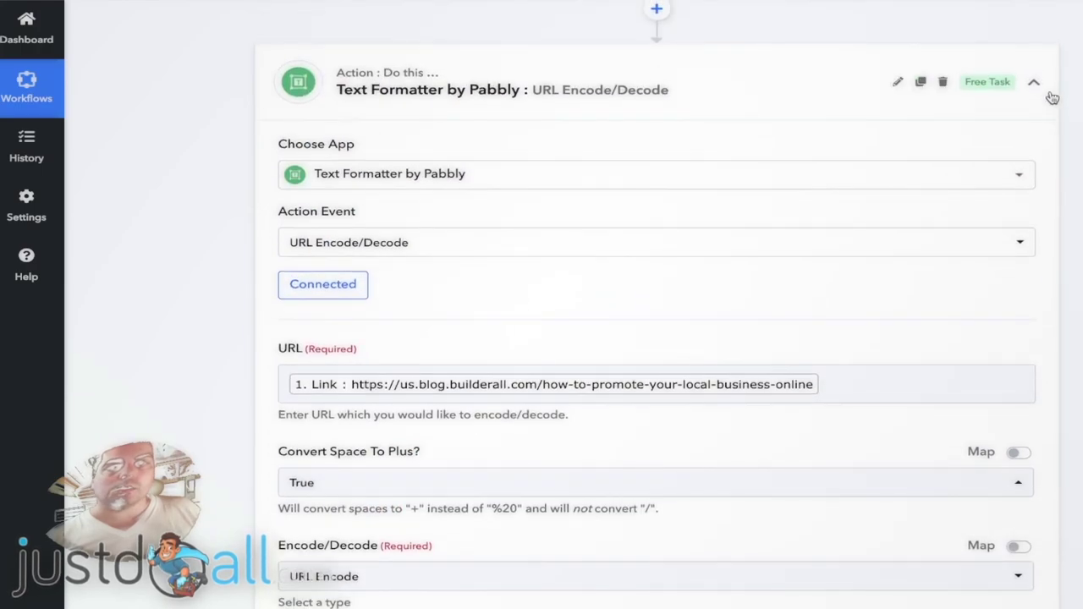
# Collapse the URL Encode, Delay and Number Formatter cards, ending at the RSS trigger.
pyautogui.click(1033, 82)
pyautogui.scroll(8, 1070, 100)
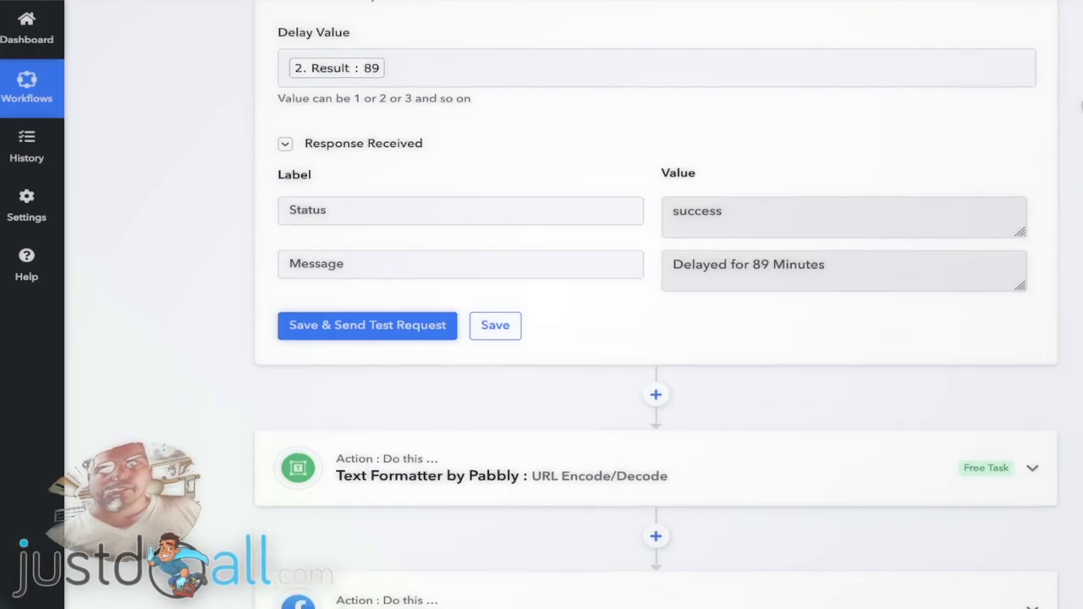
pyautogui.scroll(1, 1067, 102)
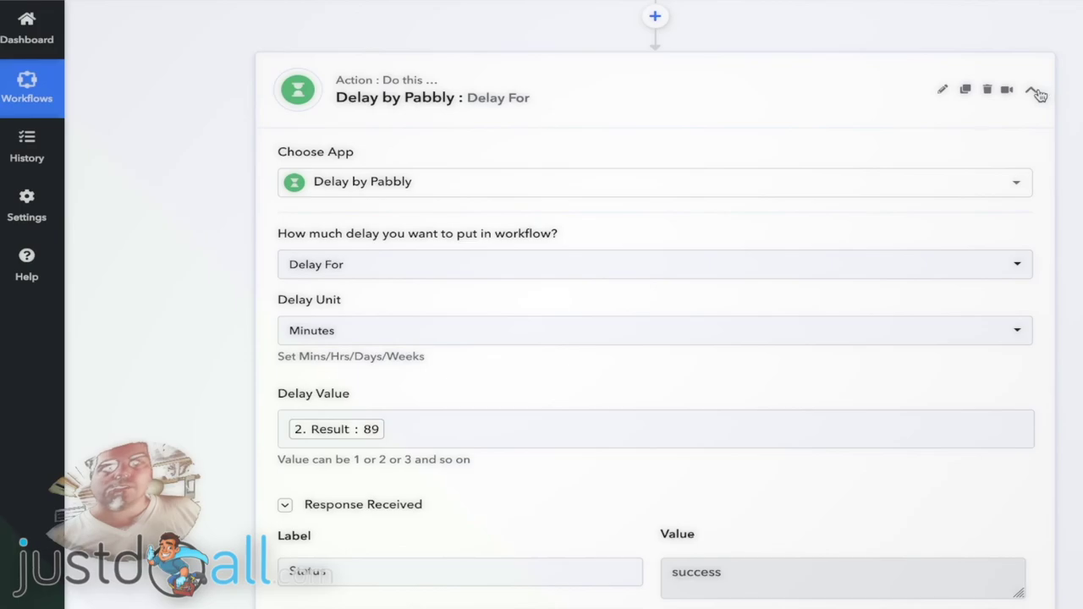
pyautogui.click(1032, 90)
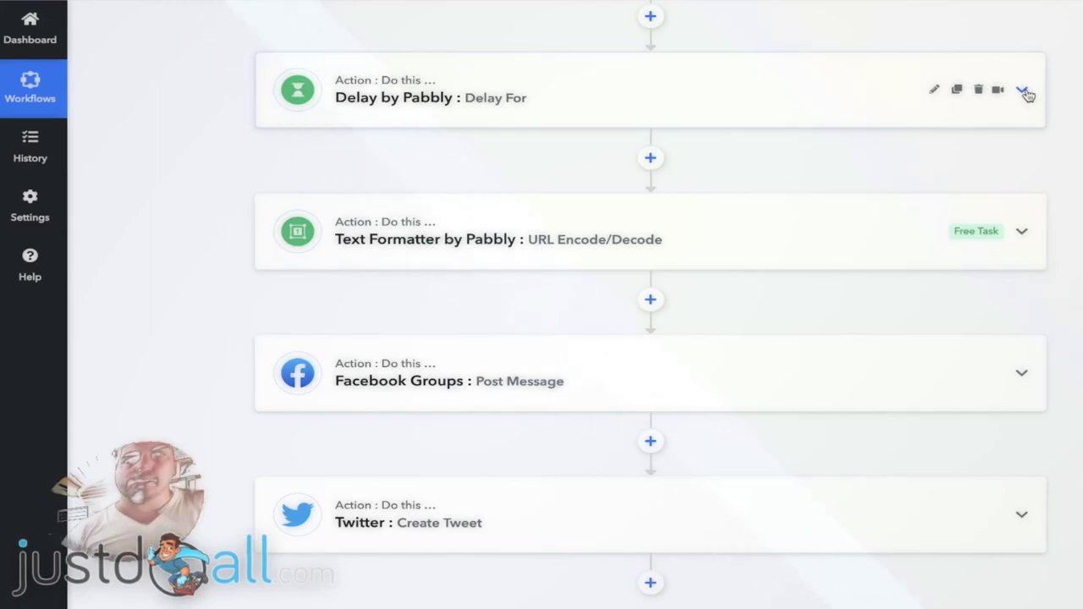
pyautogui.scroll(10, 1076, 115)
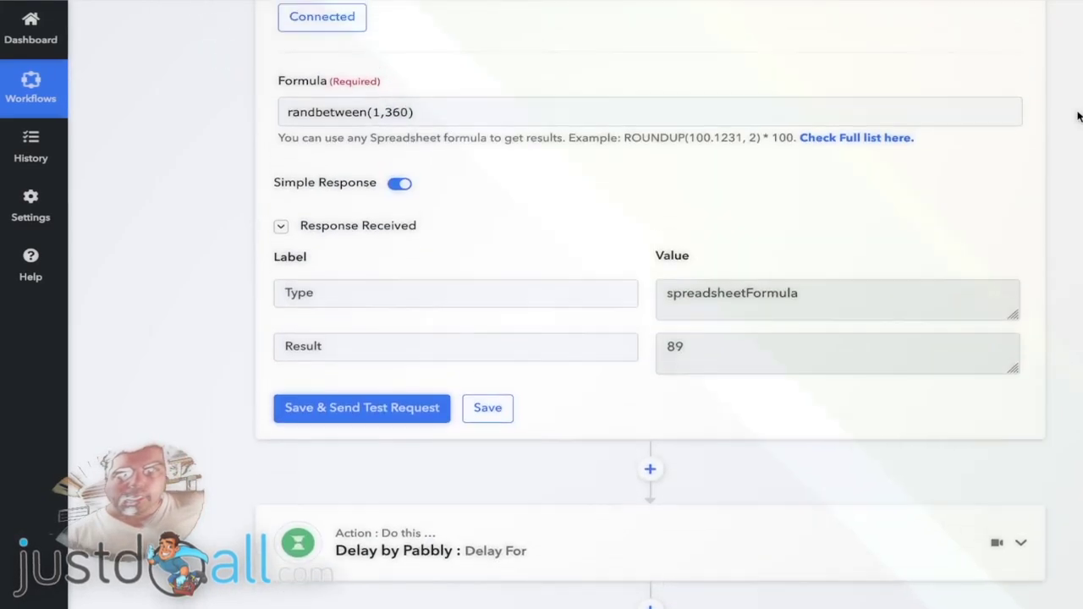
pyautogui.click(1021, 148)
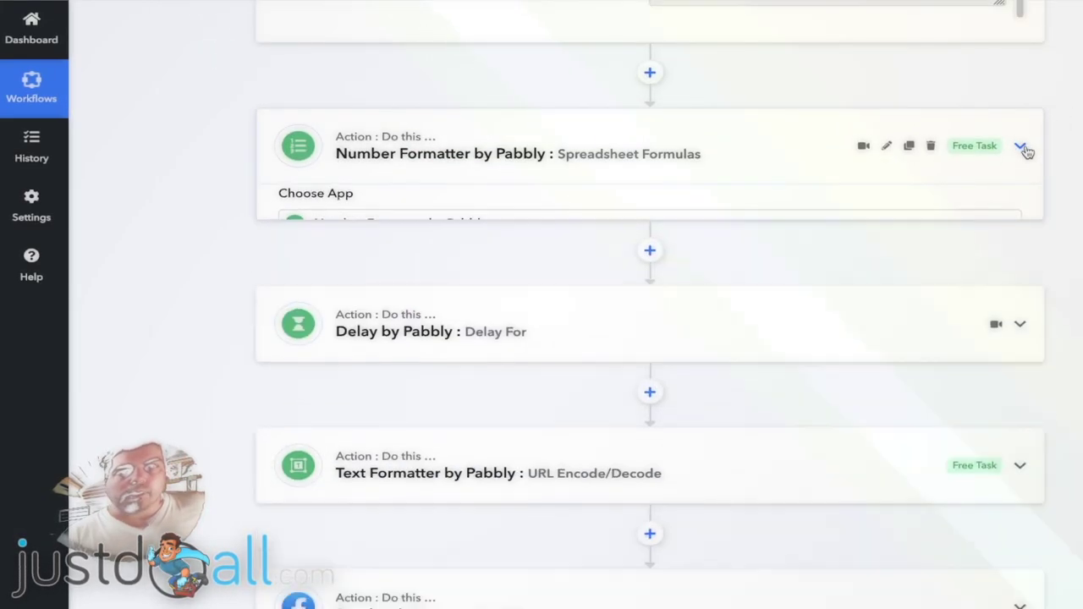
pyautogui.scroll(3, 1065, 144)
pyautogui.scroll(8, 1079, 139)
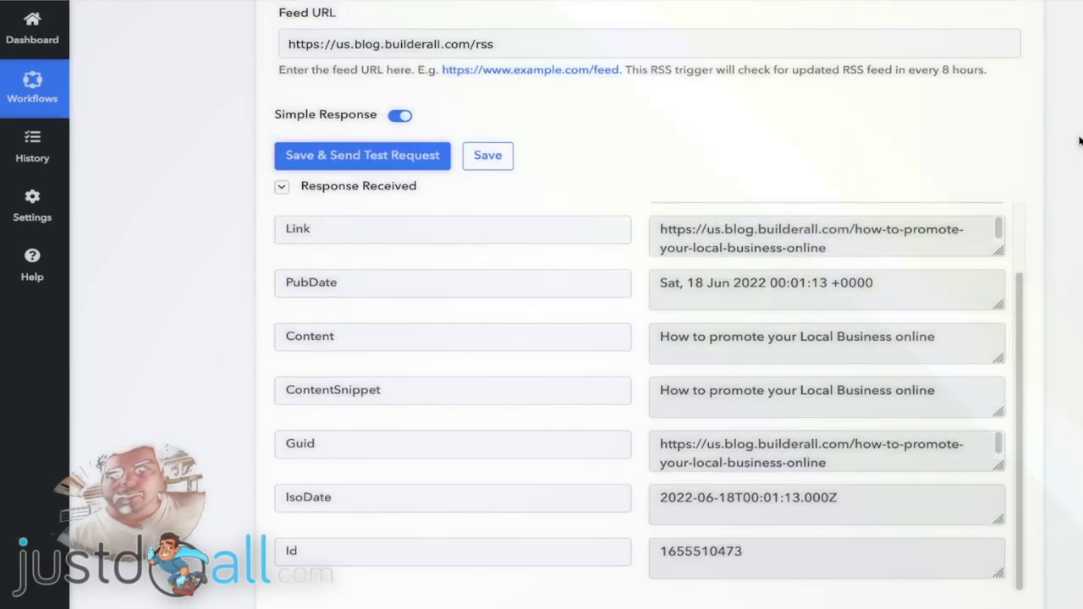
pyautogui.scroll(3, 1078, 139)
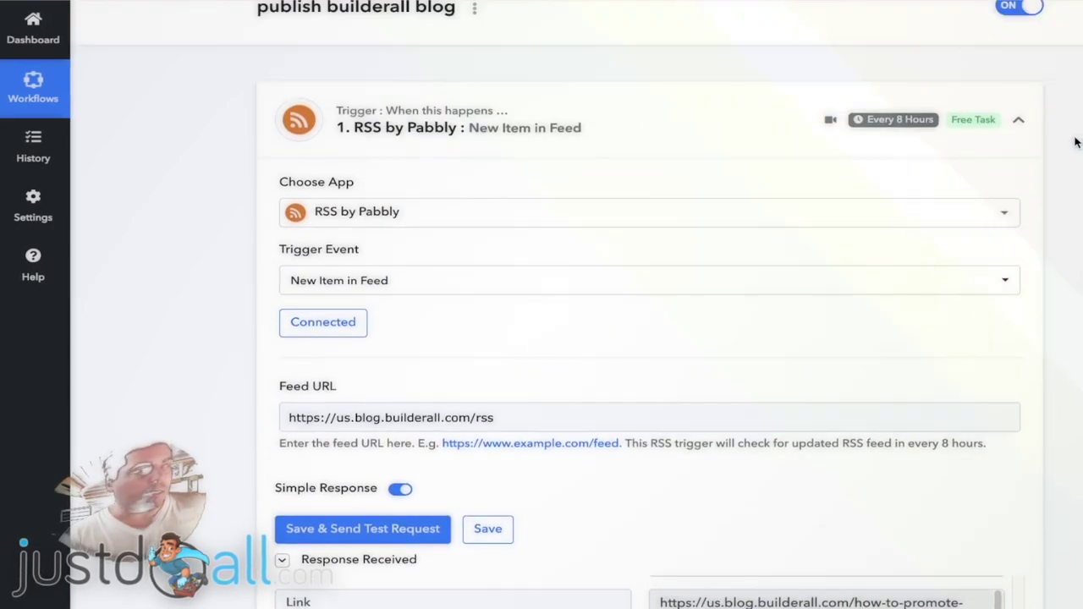